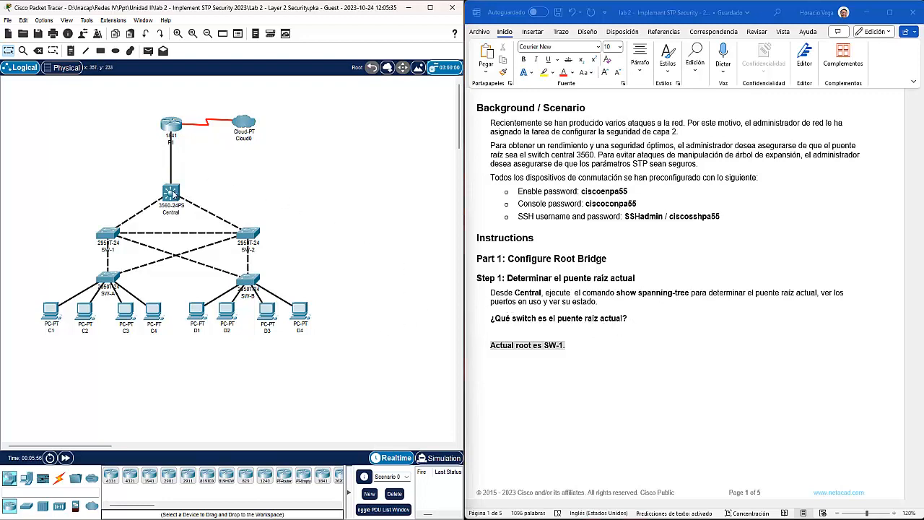
Step: Open Central's CLI, widen the console, and enter privileged mode with the enable password
{"action": "left_click", "coordinate": [172, 192]}
{"action": "left_click", "coordinate": [395, 137]}
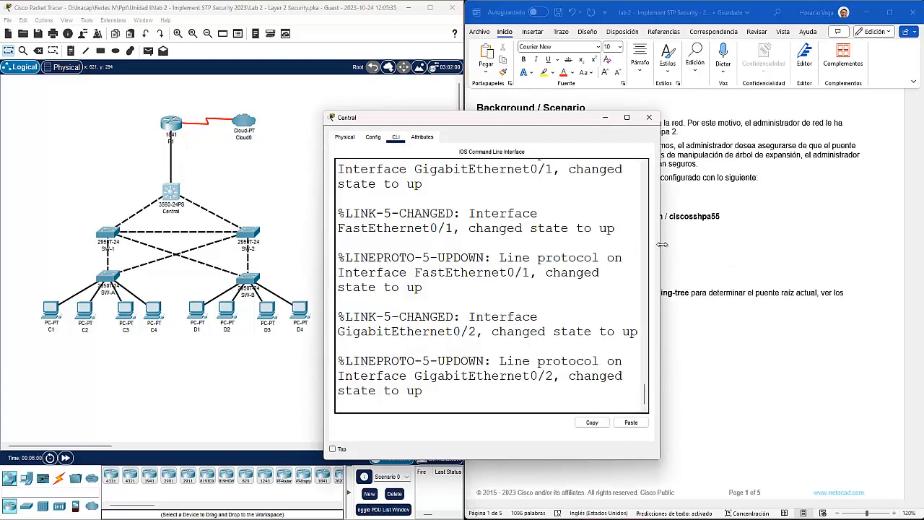
{"action": "left_click_drag", "start_coordinate": [662, 245], "coordinate": [823, 245]}
{"action": "key", "text": "Return"}
{"action": "key", "text": "Return"}
{"action": "type", "text": "en"}
{"action": "key", "text": "Return"}
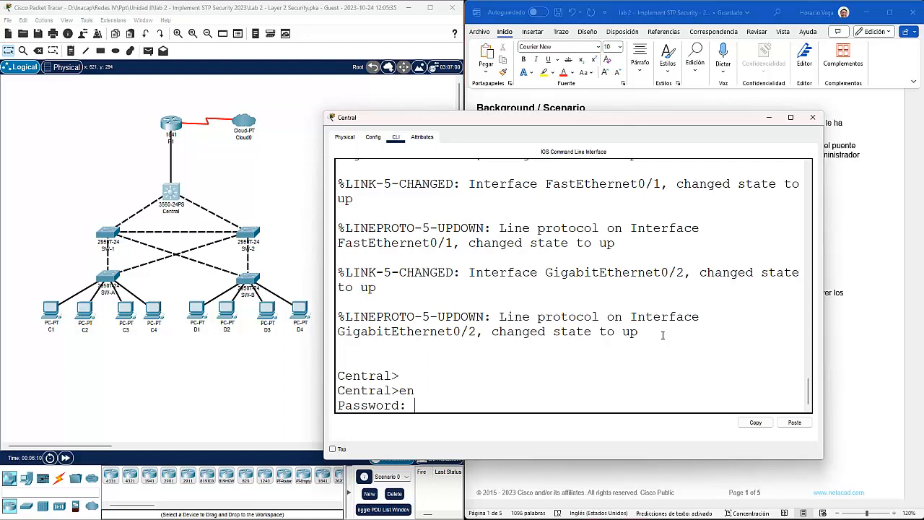
{"action": "key", "text": "Return"}
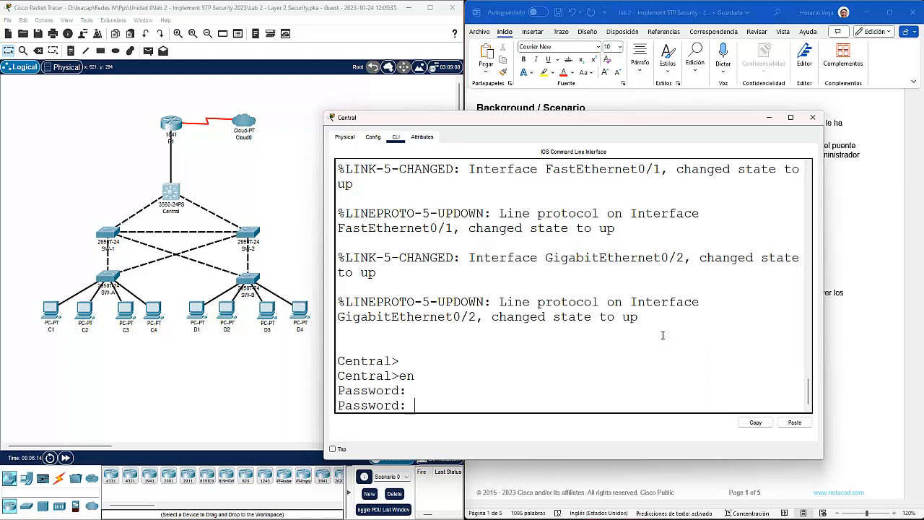
{"action": "key", "text": "Return"}
Step: Run show spanning-tree on Central, showing Gi0/1 root and Gi0/2, Fa0/1 designated
{"action": "type", "text": "sh sp"}
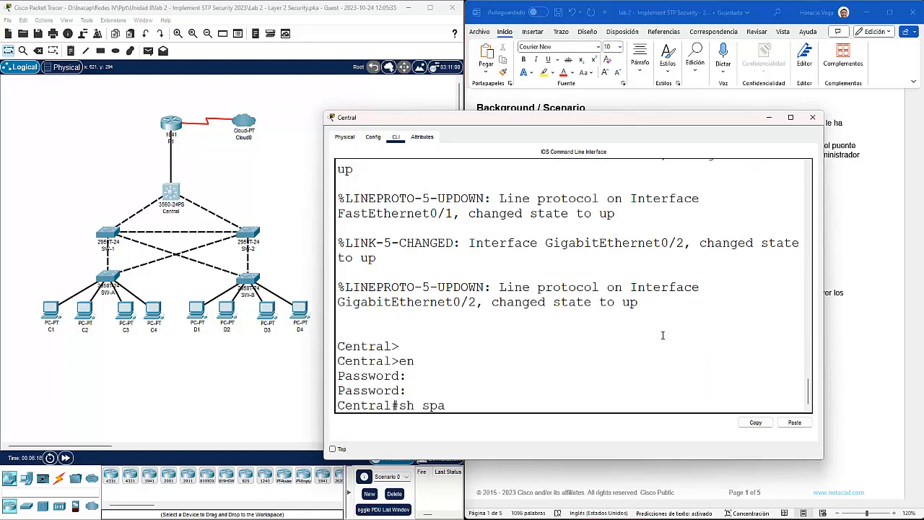
{"action": "type", "text": "a"}
{"action": "key", "text": "Tab"}
{"action": "key", "text": "Return"}
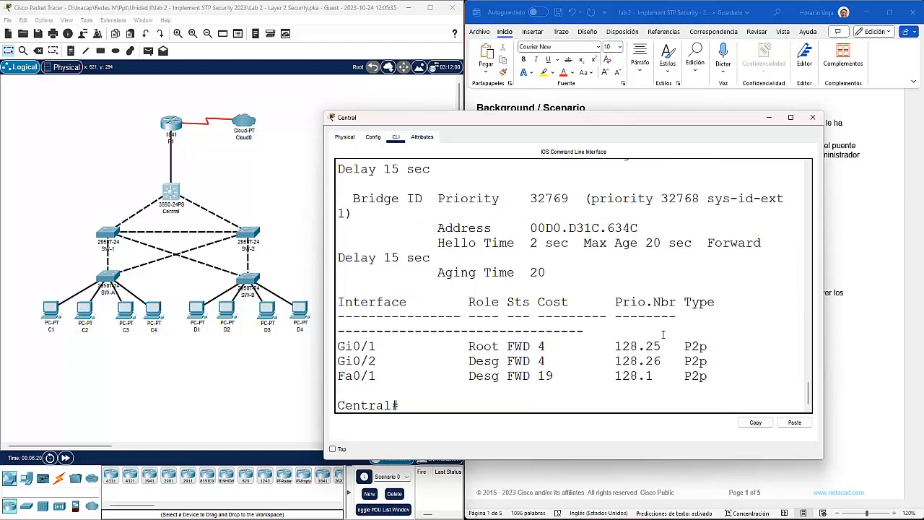
Step: Enlarge Central's console and review the Root ID: priority 32769, MAC address, path cost 4
{"action": "left_click_drag", "start_coordinate": [823, 251], "coordinate": [901, 251]}
{"action": "scroll", "coordinate": [586, 285], "scroll_direction": "up", "scroll_amount": 2}
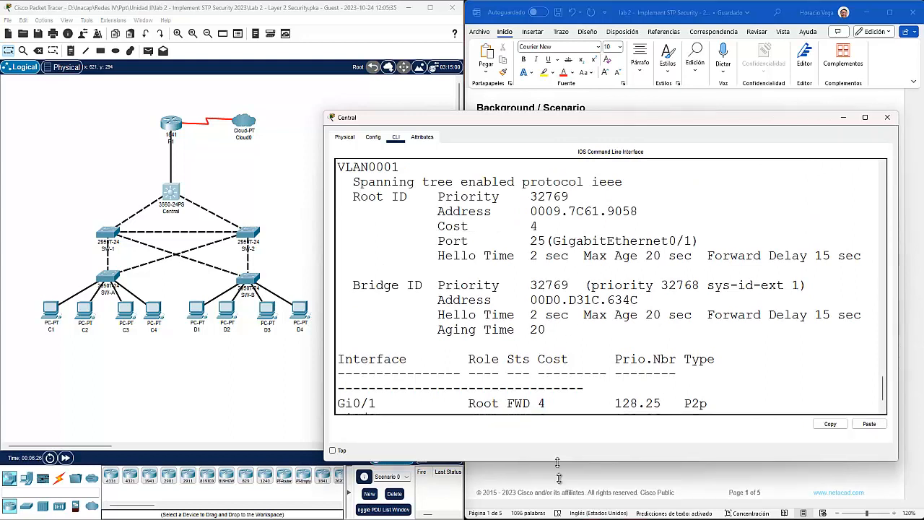
{"action": "left_click_drag", "start_coordinate": [559, 459], "coordinate": [561, 511]}
{"action": "left_click_drag", "start_coordinate": [413, 199], "coordinate": [348, 203]}
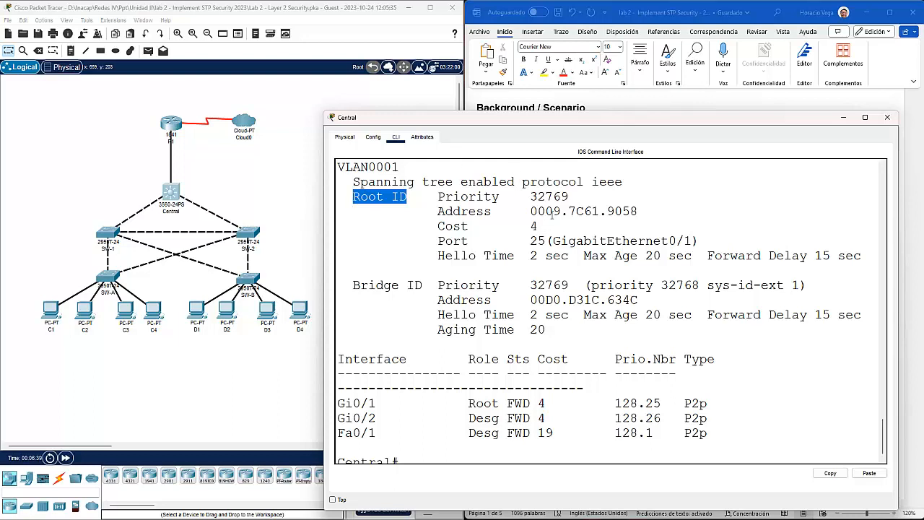
{"action": "left_click_drag", "start_coordinate": [570, 197], "coordinate": [529, 198]}
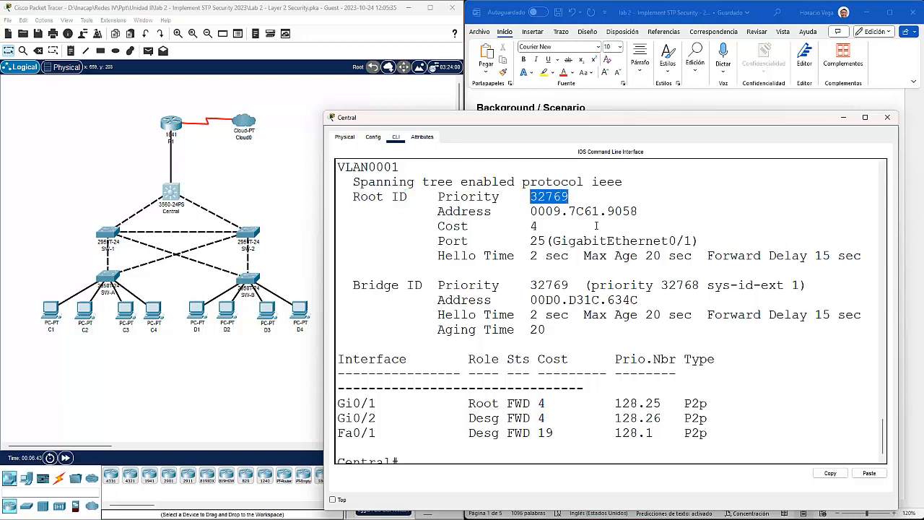
{"action": "left_click_drag", "start_coordinate": [637, 210], "coordinate": [527, 219]}
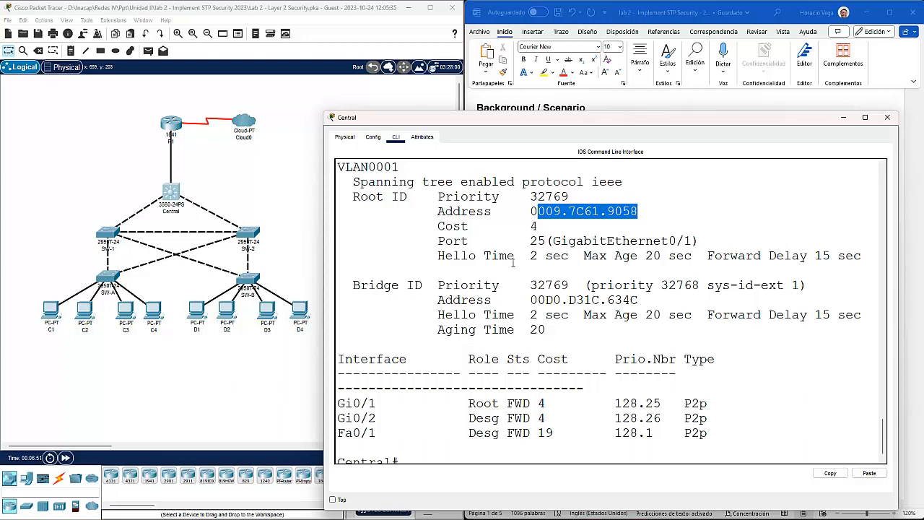
{"action": "left_click_drag", "start_coordinate": [436, 226], "coordinate": [612, 226]}
{"action": "left_click", "coordinate": [607, 230]}
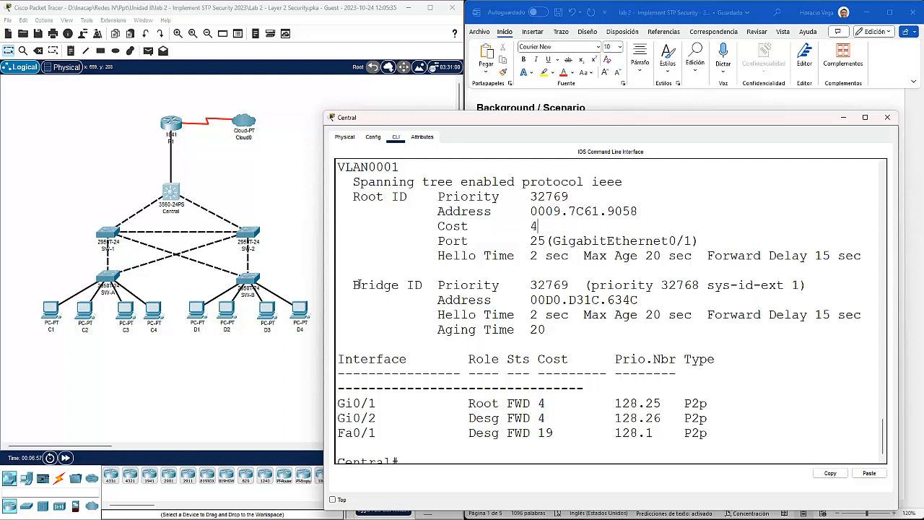
Step: Review Central's bridge priority 32769, its hello and max age timers, and Gi0/1's Root port role
{"action": "left_click_drag", "start_coordinate": [353, 285], "coordinate": [422, 286]}
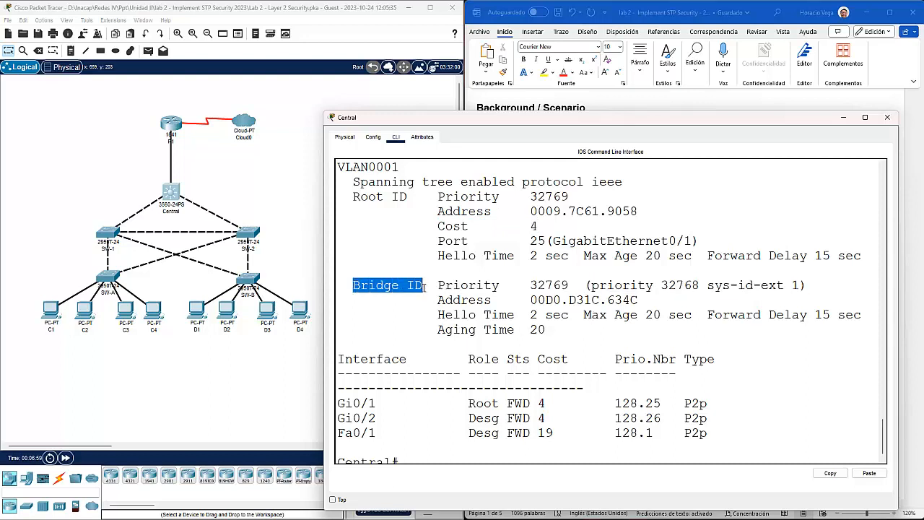
{"action": "left_click_drag", "start_coordinate": [530, 285], "coordinate": [639, 299]}
{"action": "left_click_drag", "start_coordinate": [438, 315], "coordinate": [549, 329]}
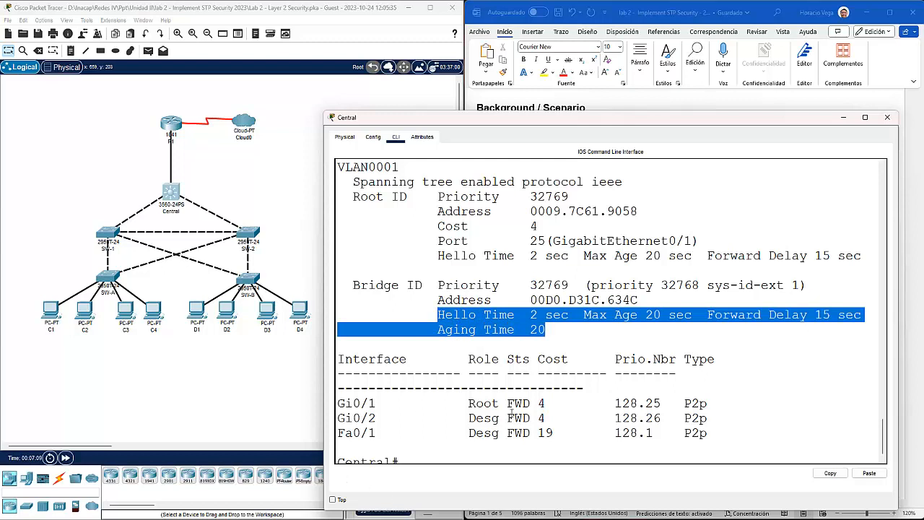
{"action": "left_click_drag", "start_coordinate": [379, 404], "coordinate": [336, 404]}
{"action": "left_click_drag", "start_coordinate": [500, 404], "coordinate": [462, 404]}
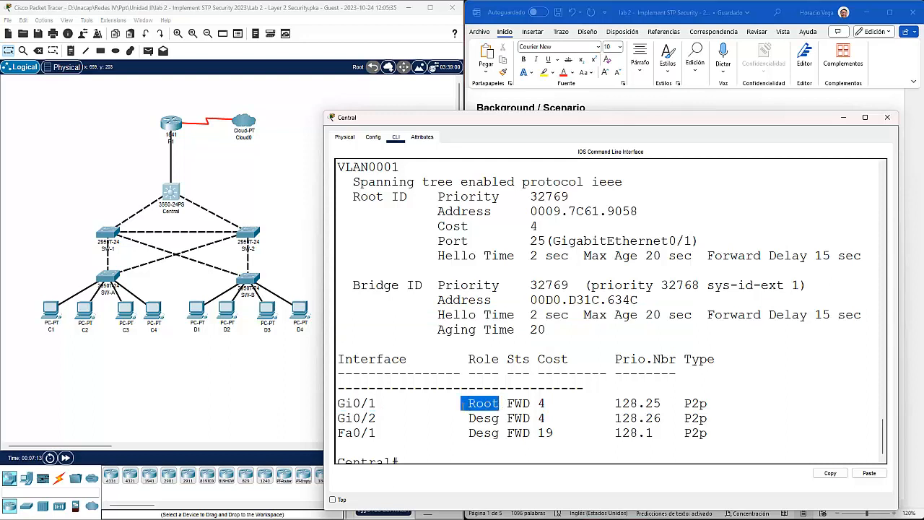
{"action": "left_click", "coordinate": [398, 420]}
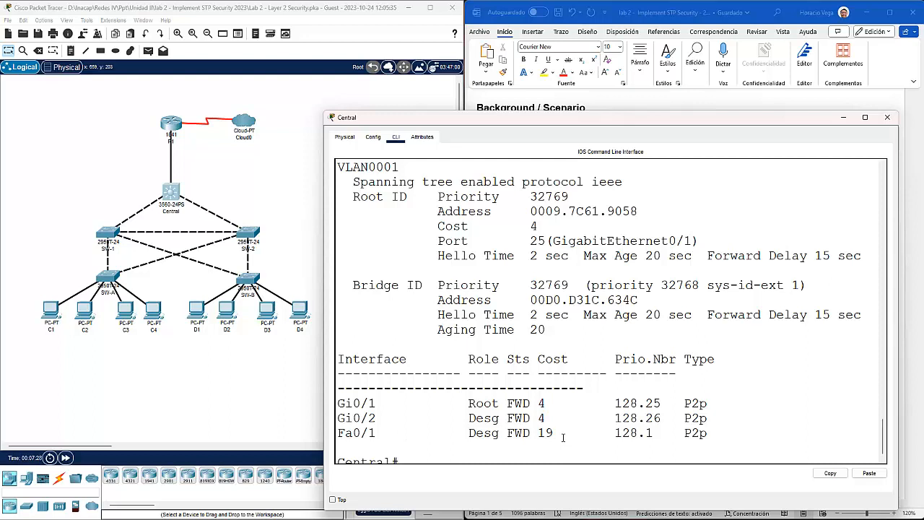
{"action": "left_click_drag", "start_coordinate": [634, 403], "coordinate": [606, 403]}
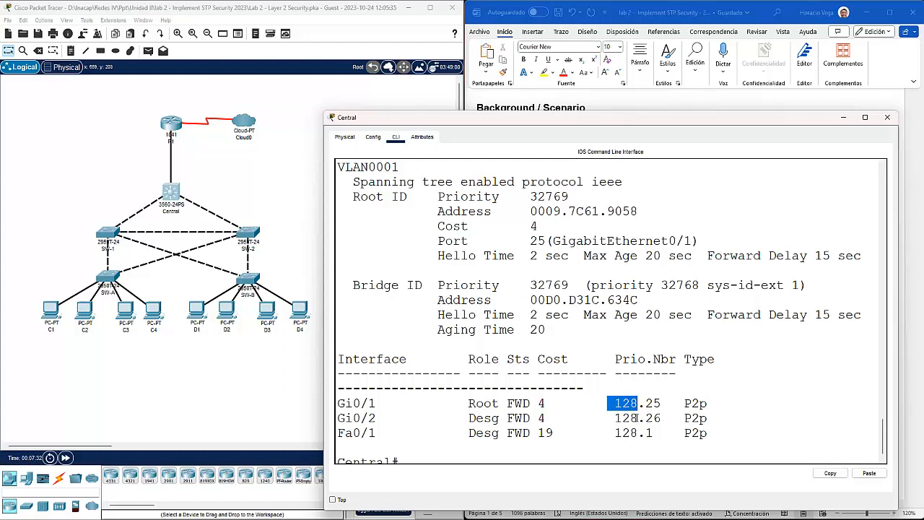
{"action": "left_click", "coordinate": [638, 418]}
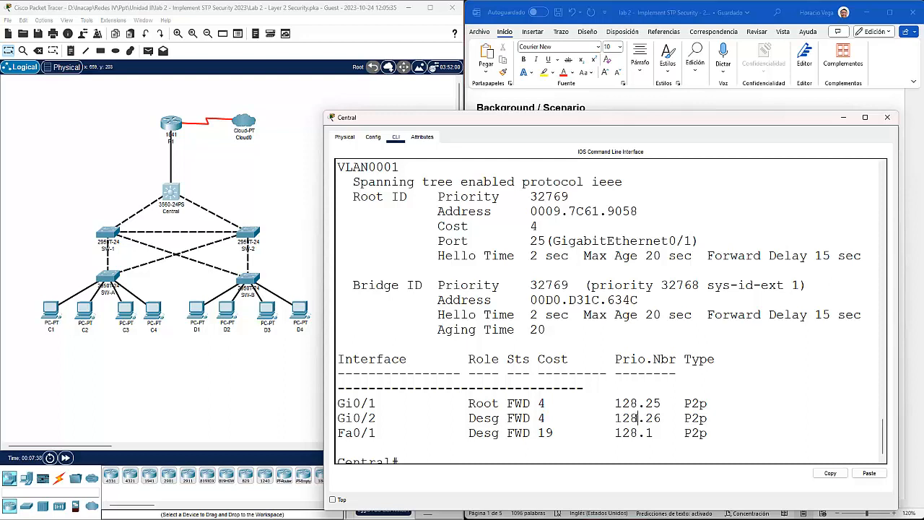
{"action": "left_click_drag", "start_coordinate": [662, 403], "coordinate": [647, 418]}
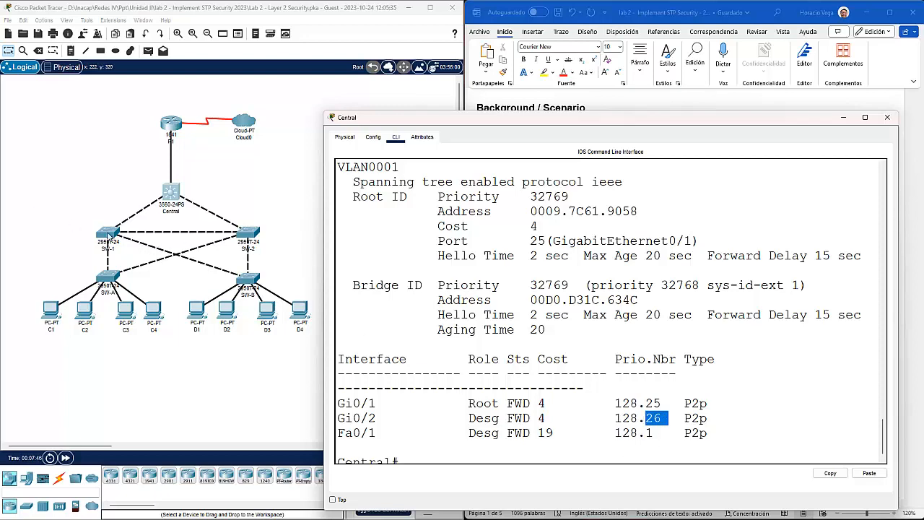
{"action": "left_click", "coordinate": [108, 232]}
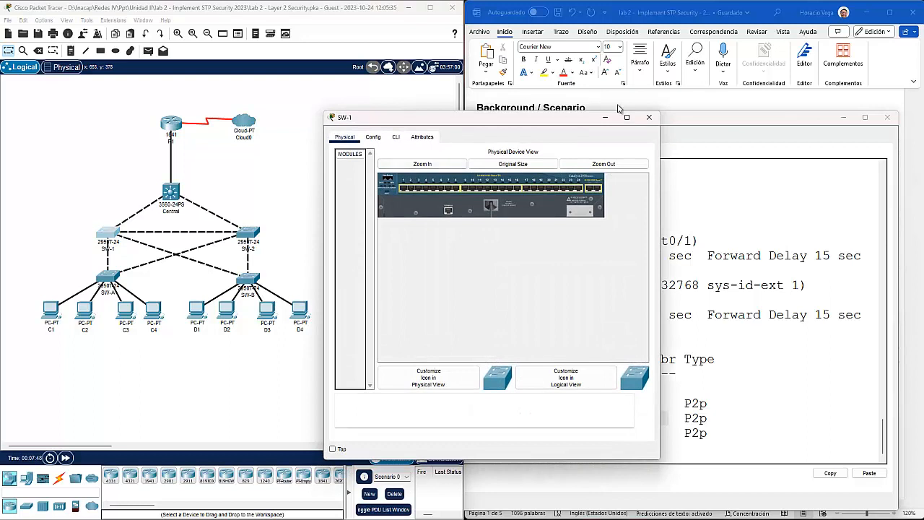
Step: Open SW-1's CLI and enter privileged mode with the enable password
{"action": "left_click", "coordinate": [396, 137]}
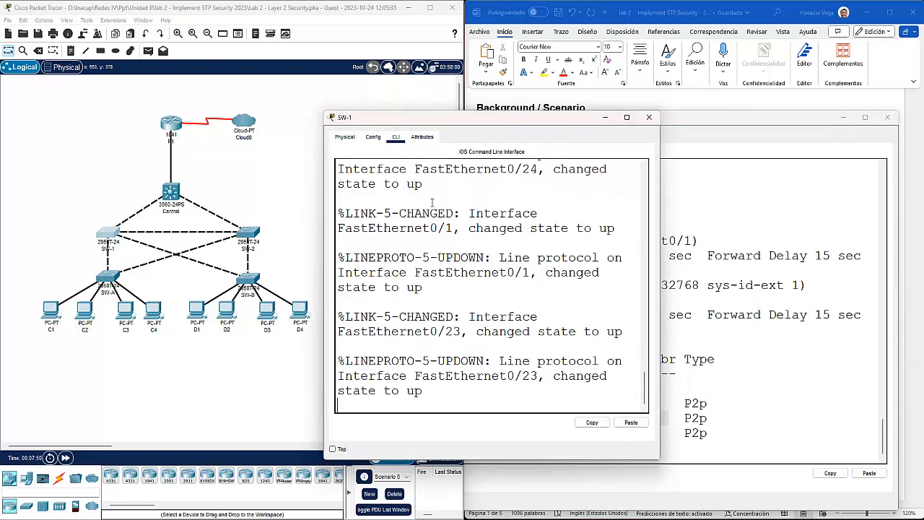
{"action": "key", "text": "Return"}
{"action": "type", "text": "en"}
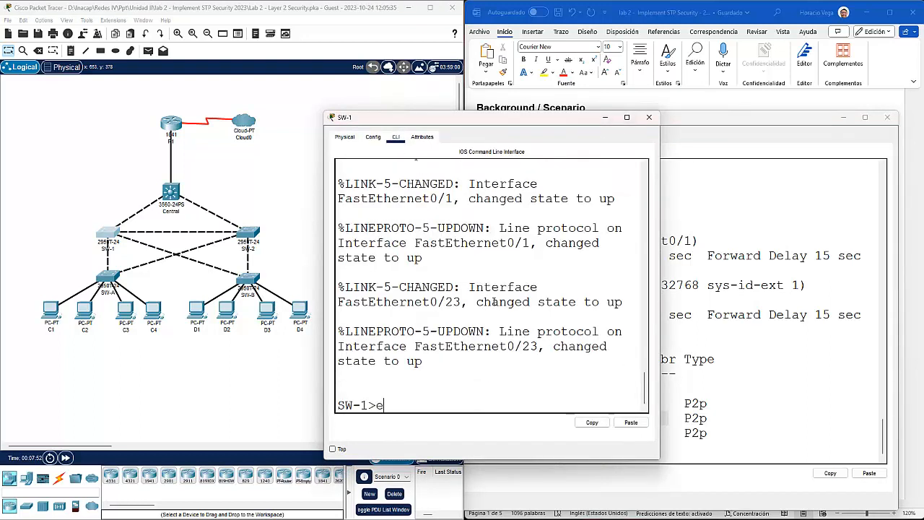
{"action": "key", "text": "Return"}
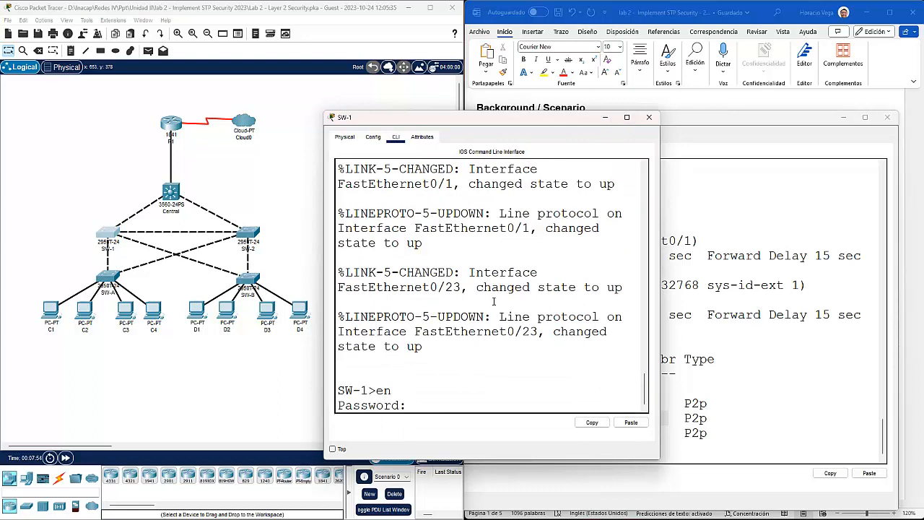
{"action": "key", "text": "Return"}
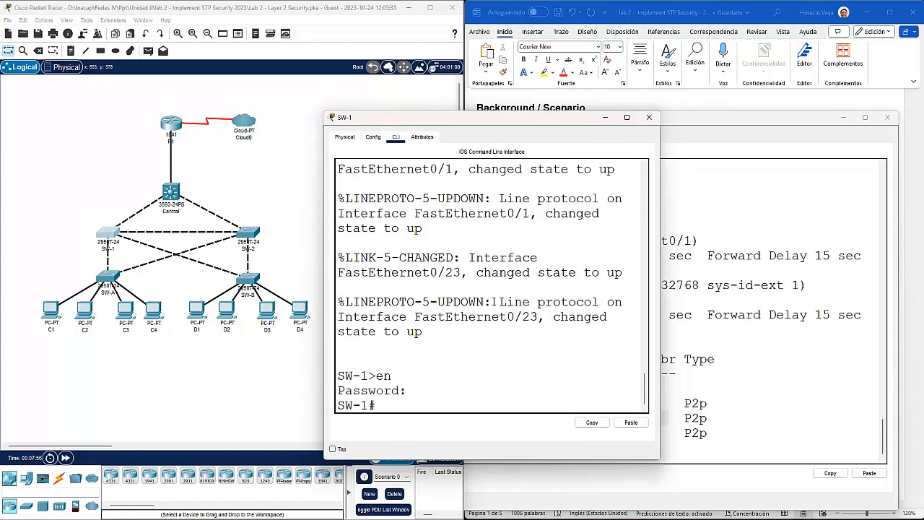
Step: Run show spanning-tree on SW-1 and mark 'This bridge is the root' for VLAN0001, priority 32769
{"action": "type", "text": "sh spa"}
{"action": "key", "text": "Tab"}
{"action": "key", "text": "Return"}
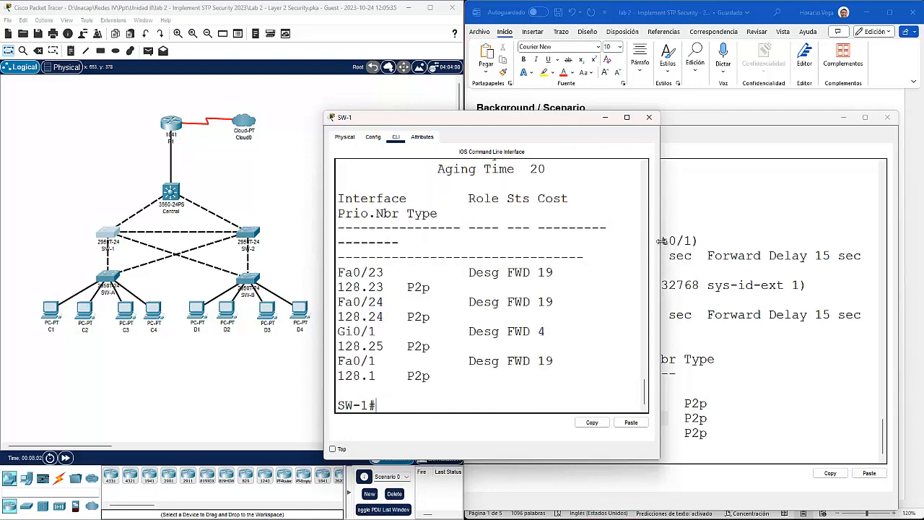
{"action": "left_click_drag", "start_coordinate": [660, 246], "coordinate": [919, 246]}
{"action": "scroll", "coordinate": [701, 288], "scroll_direction": "up", "scroll_amount": 2}
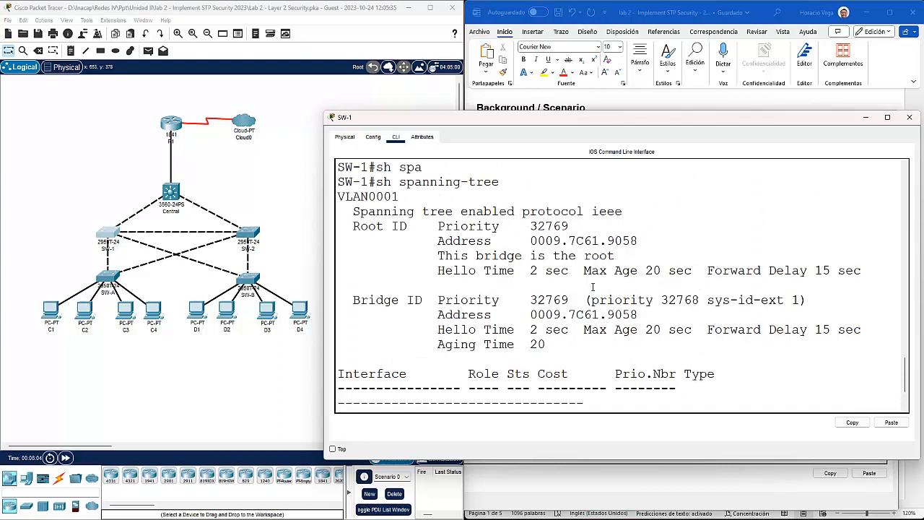
{"action": "left_click_drag", "start_coordinate": [614, 256], "coordinate": [437, 254]}
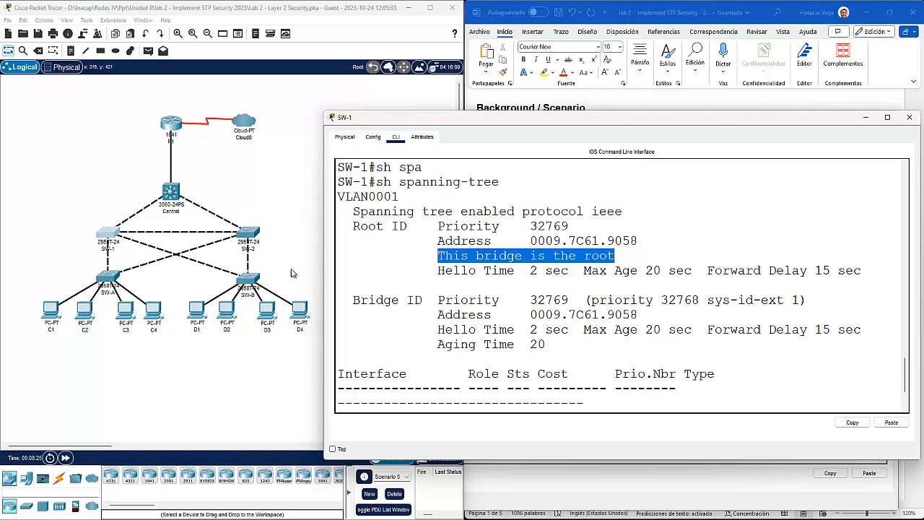
{"action": "left_click", "coordinate": [865, 117]}
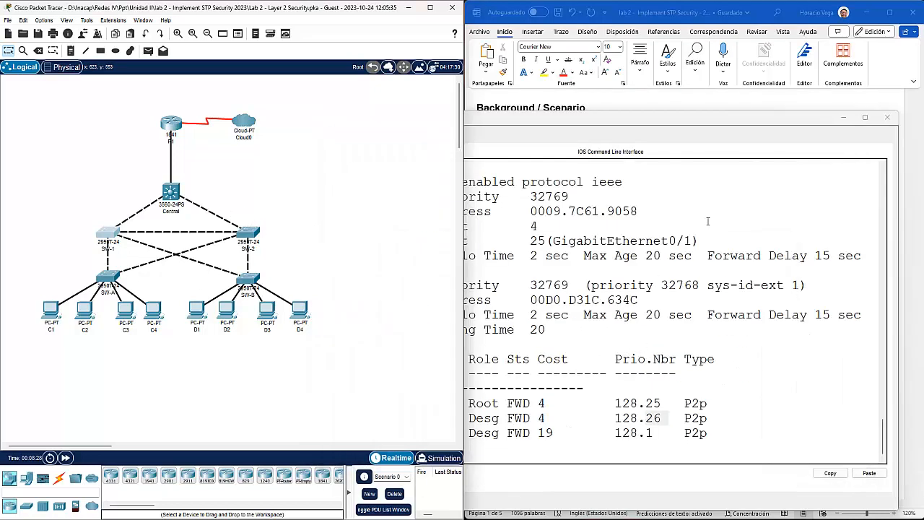
Step: Minimize the console and scroll the Word guide to Step 2, making Central primary root bridge
{"action": "left_click", "coordinate": [844, 117]}
{"action": "scroll", "coordinate": [624, 317], "scroll_direction": "down", "scroll_amount": 3}
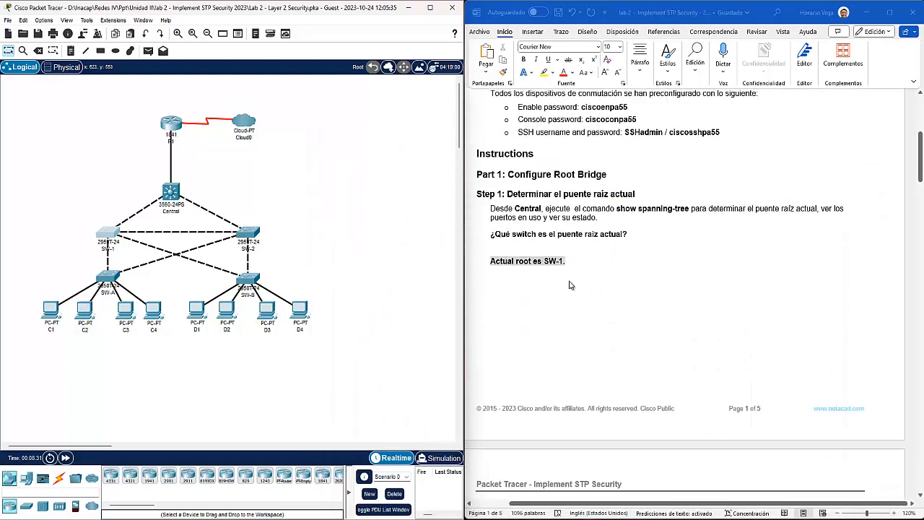
{"action": "scroll", "coordinate": [562, 284], "scroll_direction": "down", "scroll_amount": 6}
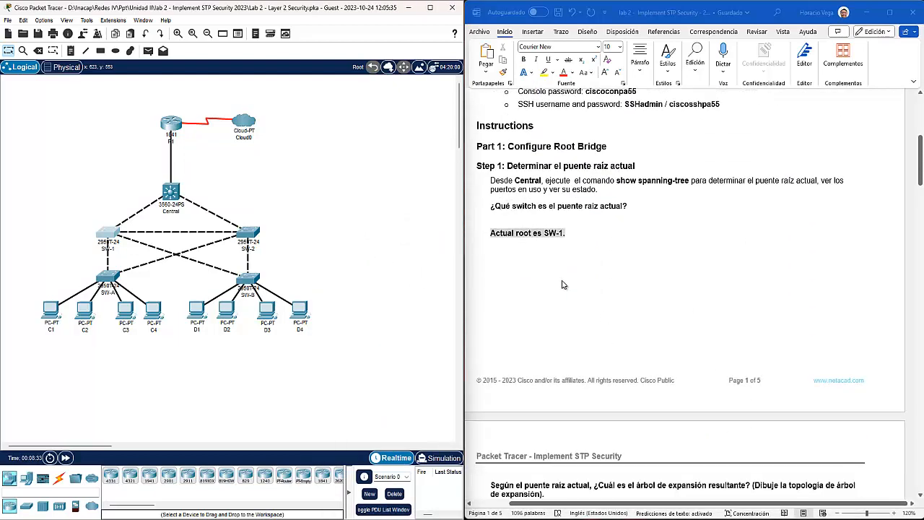
{"action": "scroll", "coordinate": [561, 283], "scroll_direction": "down", "scroll_amount": 5}
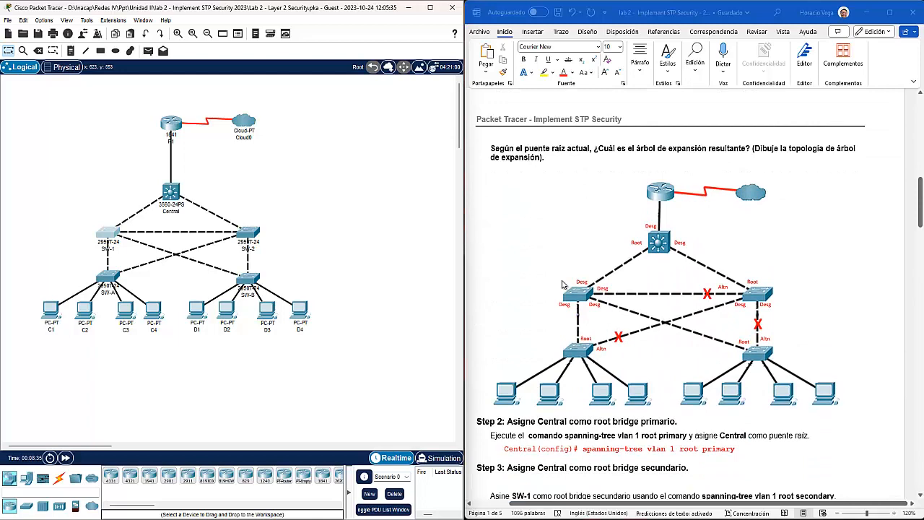
{"action": "scroll", "coordinate": [561, 283], "scroll_direction": "up", "scroll_amount": 2}
{"action": "scroll", "coordinate": [531, 260], "scroll_direction": "down", "scroll_amount": 4}
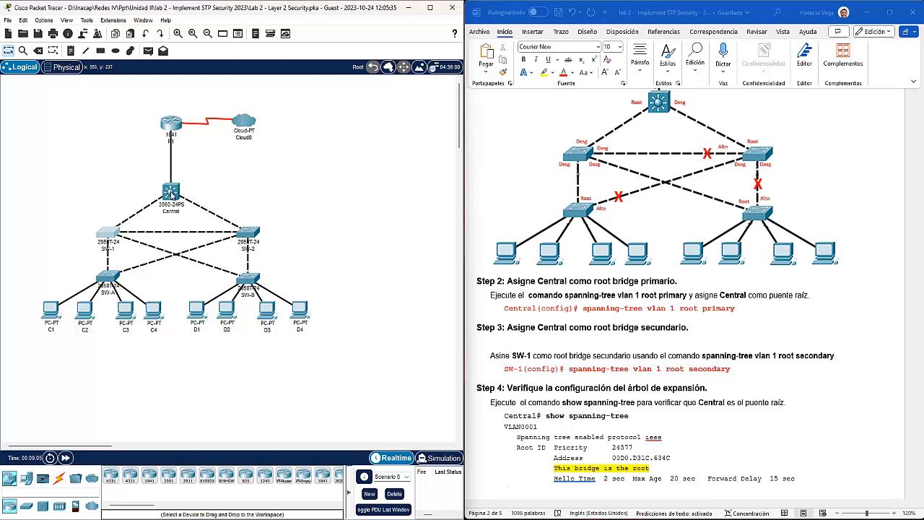
{"action": "left_click", "coordinate": [171, 191]}
Step: On Central, enter config t and apply 'spanning-tree vlan 1 root primary'
{"action": "scroll", "coordinate": [487, 314], "scroll_direction": "down", "scroll_amount": 20}
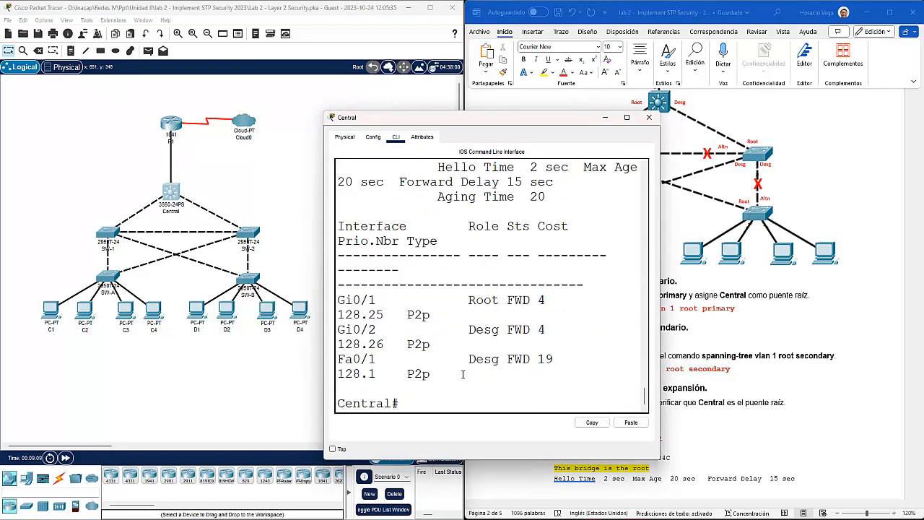
{"action": "type", "text": "con fig t"}
{"action": "key", "text": "Return"}
{"action": "type", "text": "c"}
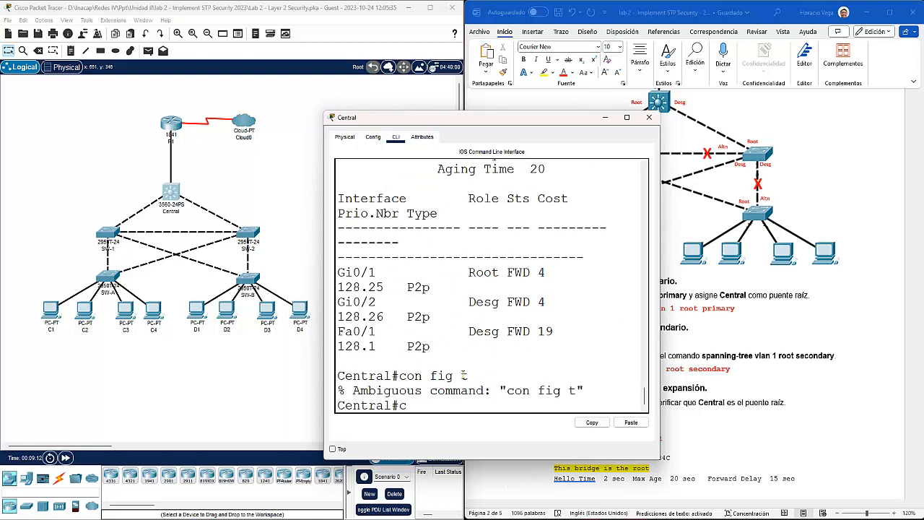
{"action": "type", "text": "onfig t"}
{"action": "key", "text": "Return"}
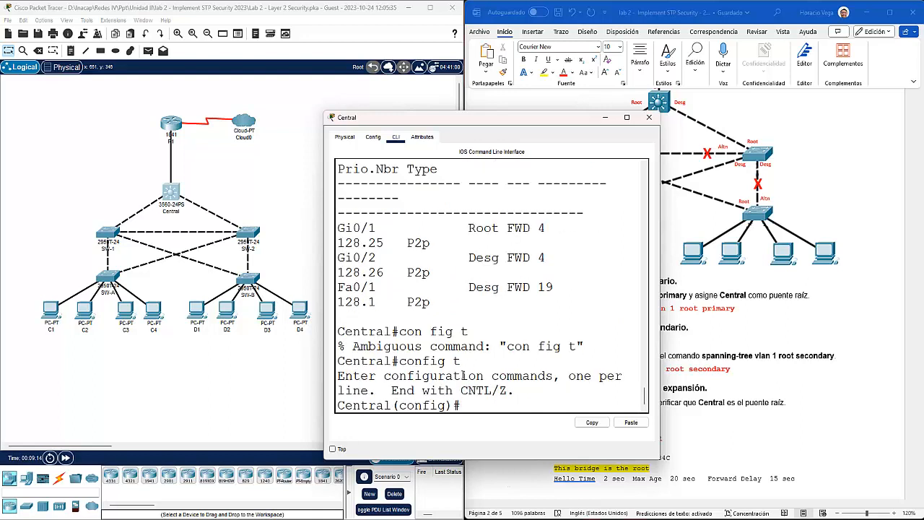
{"action": "left_click_drag", "start_coordinate": [317, 246], "coordinate": [160, 247]}
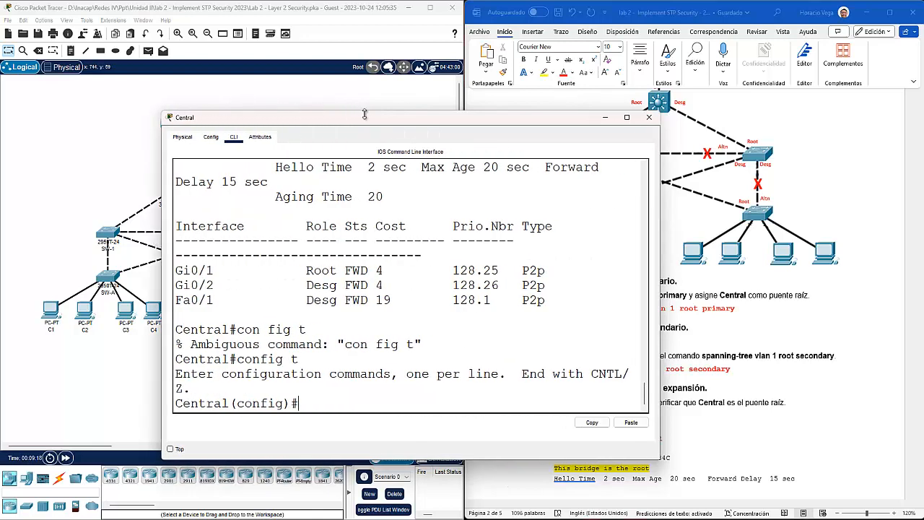
{"action": "left_click_drag", "start_coordinate": [345, 117], "coordinate": [212, 23]}
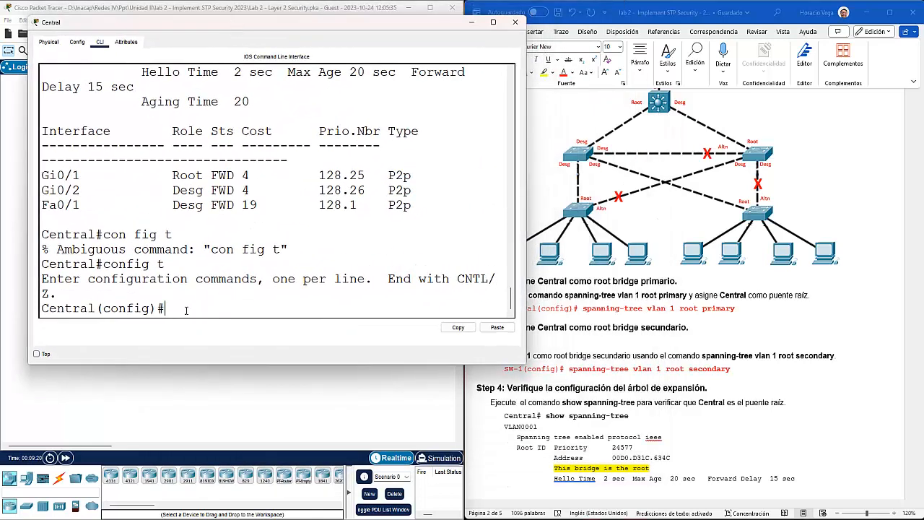
{"action": "type", "text": "span"}
{"action": "key", "text": "Tab"}
{"action": "type", "text": "vlan 1"}
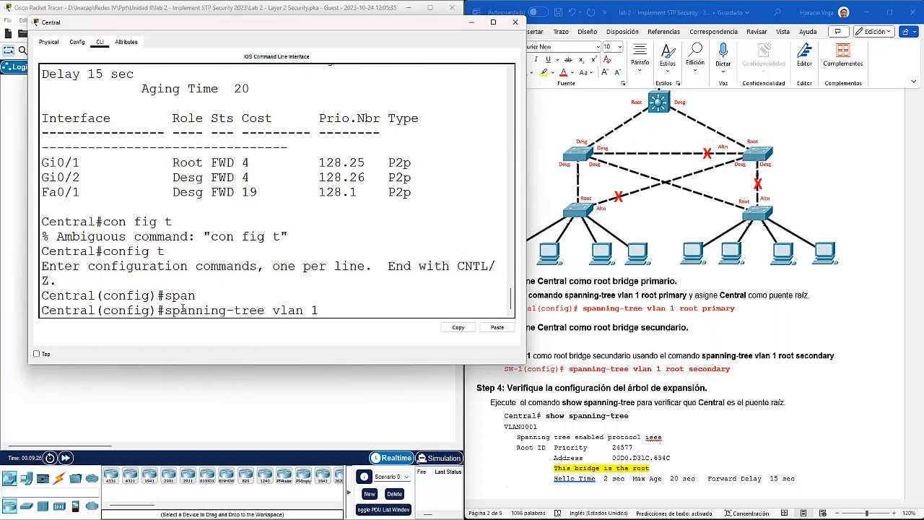
{"action": "type", "text": " root pri"}
{"action": "key", "text": "Tab"}
{"action": "key", "text": "Return"}
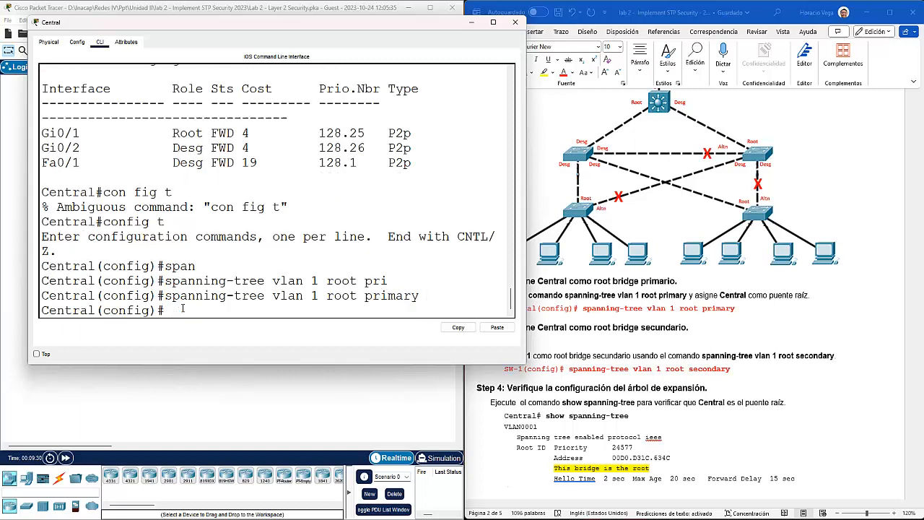
Step: Exit configuration and rerun show spanning-tree, confirming root priority 24577 and 'This bridge is the root'
{"action": "type", "text": "exit"}
{"action": "key", "text": "Return"}
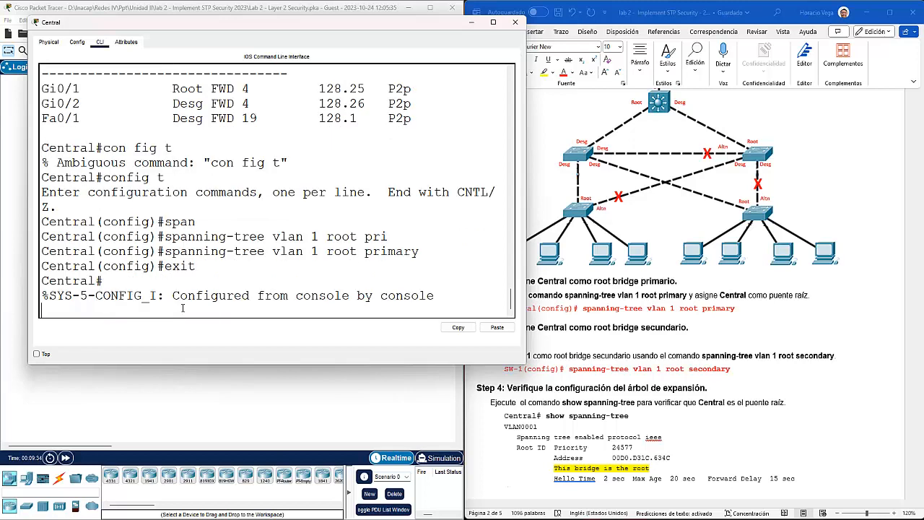
{"action": "key", "text": "Return"}
{"action": "key", "text": "Up"}
{"action": "key", "text": "Up"}
{"action": "key", "text": "Up"}
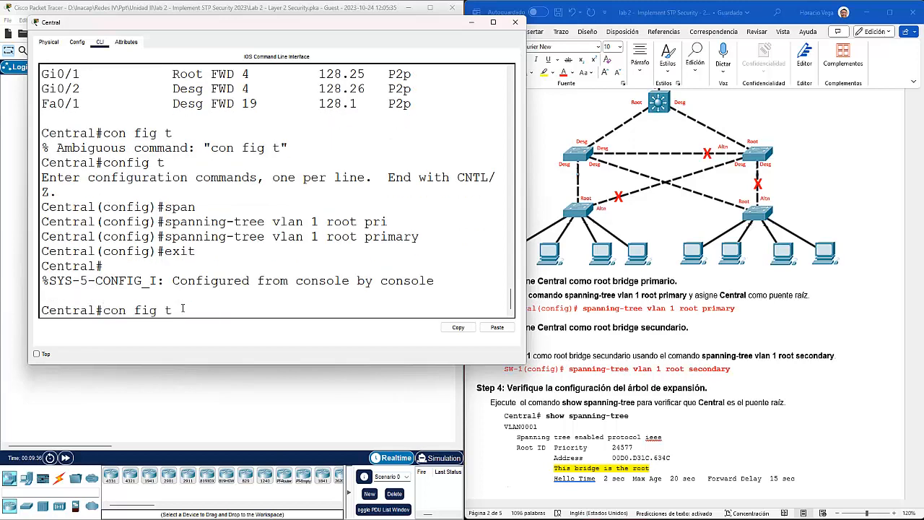
{"action": "key", "text": "Return"}
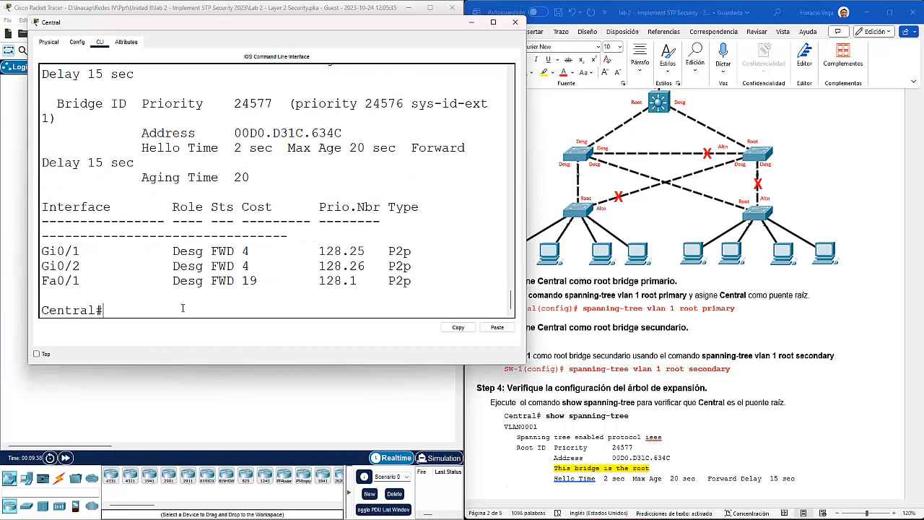
{"action": "scroll", "coordinate": [202, 253], "scroll_direction": "up", "scroll_amount": 5}
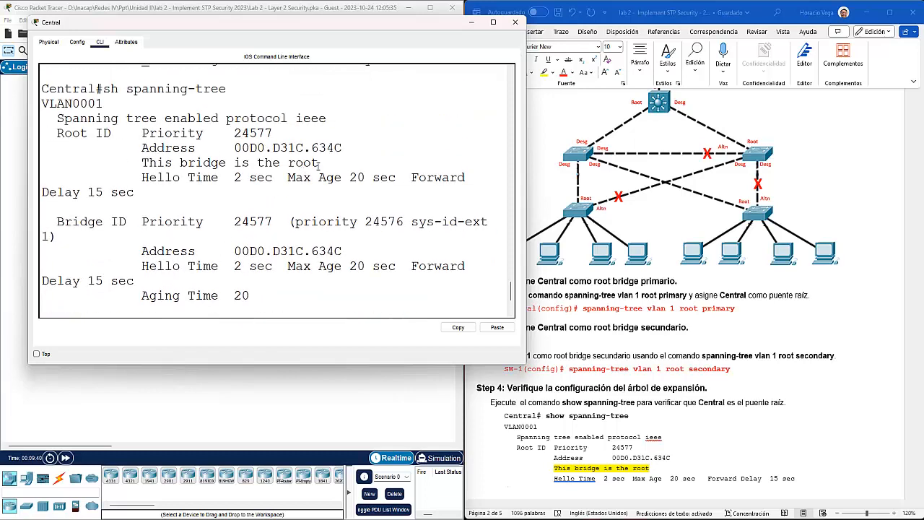
{"action": "left_click_drag", "start_coordinate": [319, 162], "coordinate": [134, 162]}
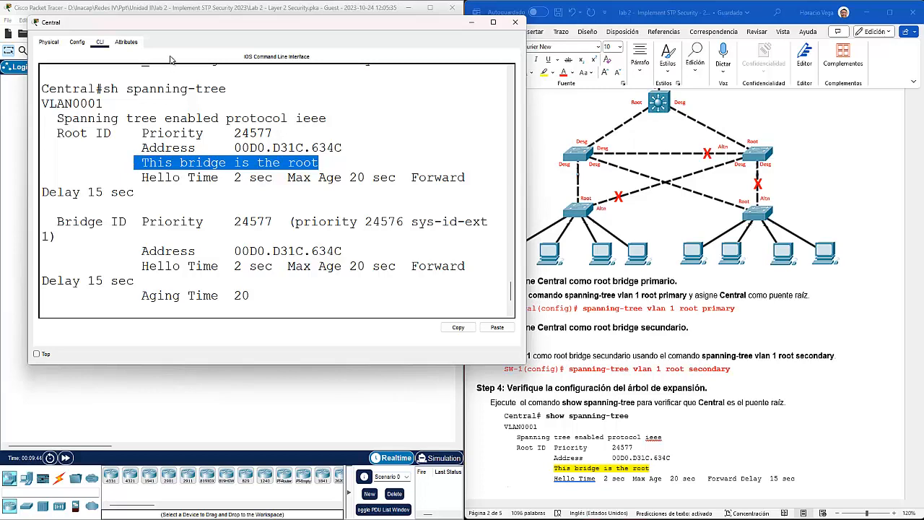
{"action": "left_click_drag", "start_coordinate": [273, 133], "coordinate": [233, 133]}
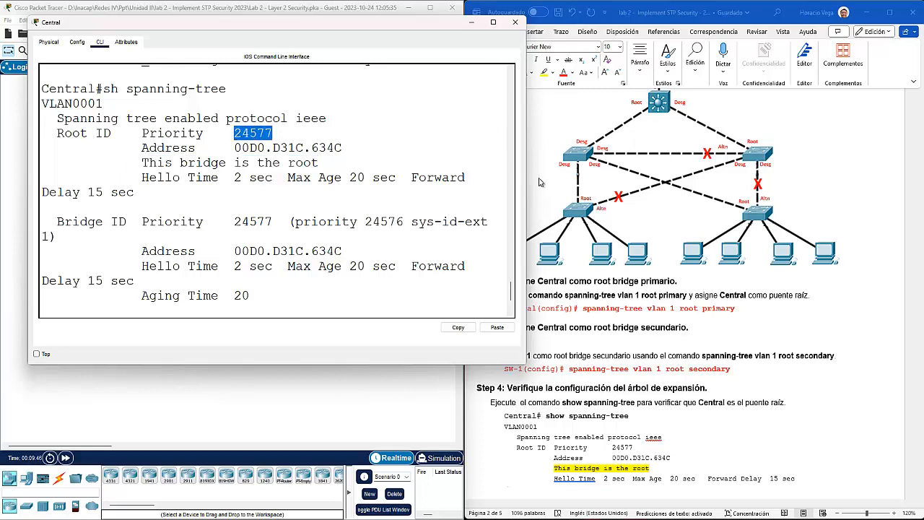
{"action": "left_click_drag", "start_coordinate": [527, 154], "coordinate": [704, 155]}
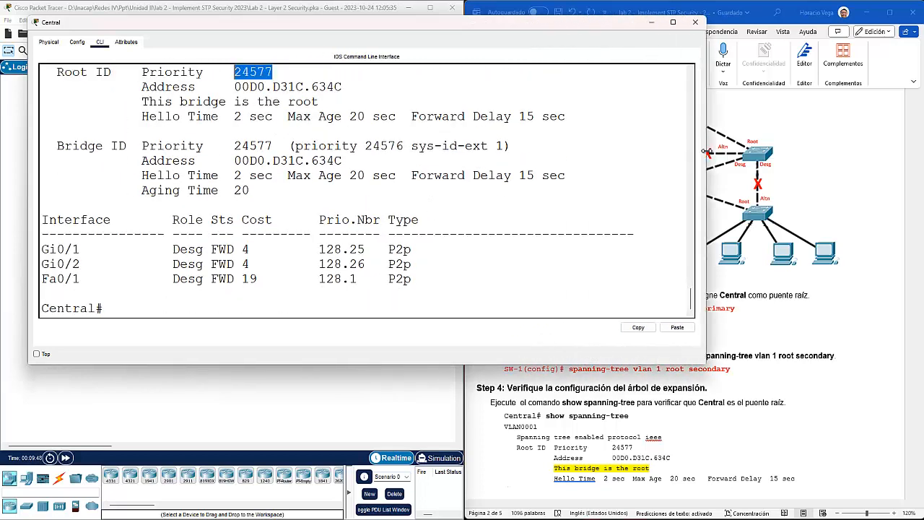
{"action": "scroll", "coordinate": [186, 205], "scroll_direction": "up", "scroll_amount": 2}
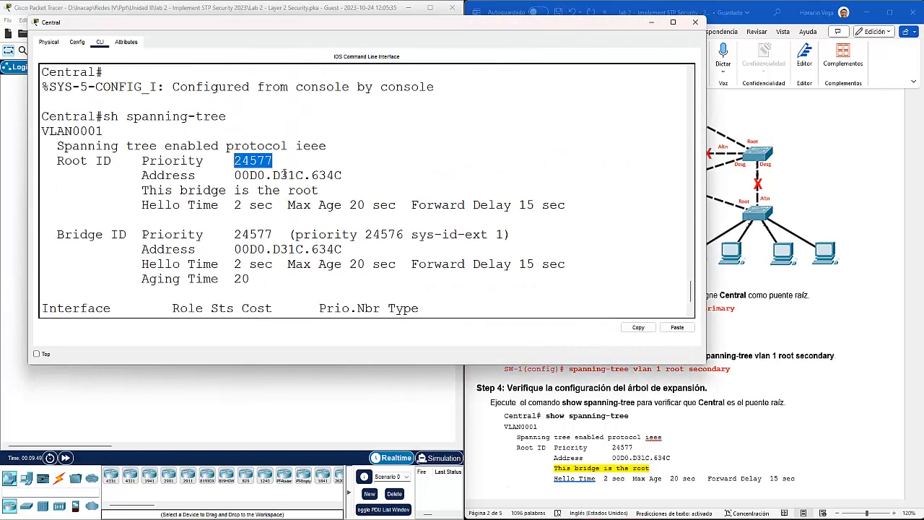
{"action": "left_click_drag", "start_coordinate": [275, 160], "coordinate": [233, 160]}
{"action": "left_click_drag", "start_coordinate": [330, 189], "coordinate": [135, 190]}
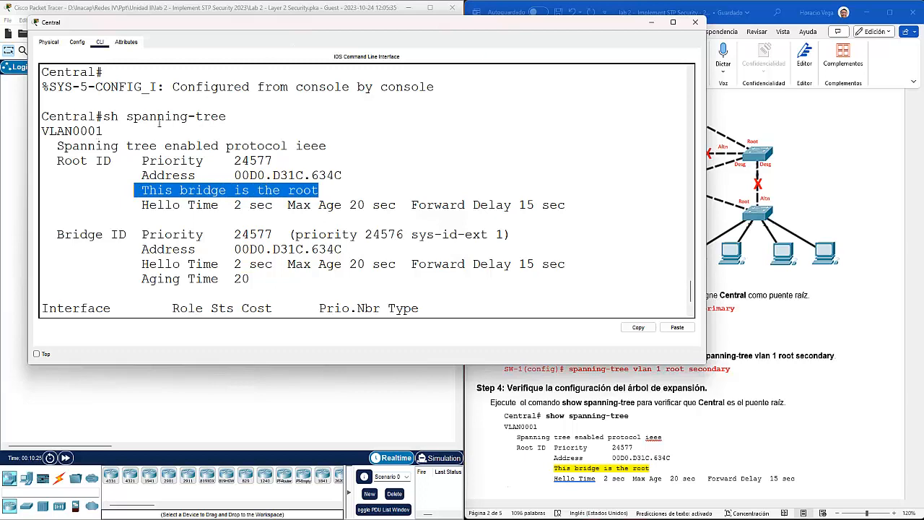
{"action": "left_click", "coordinate": [325, 190]}
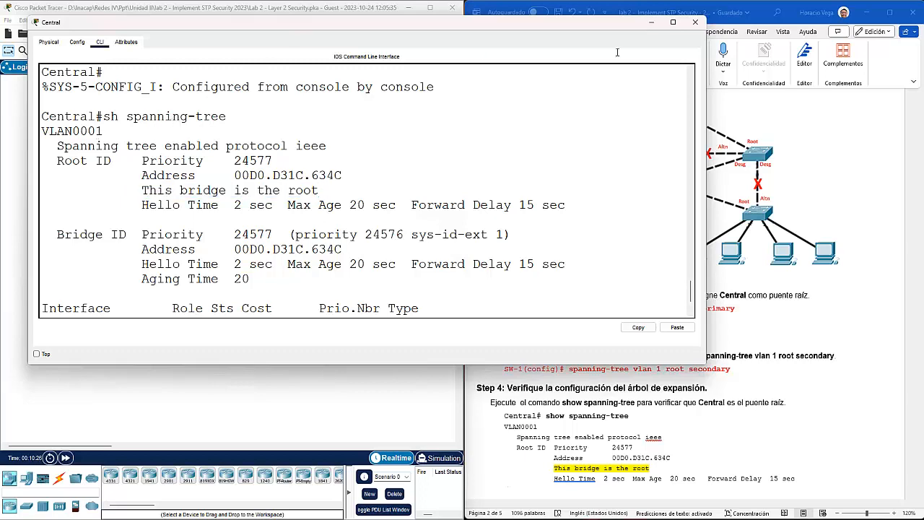
Step: Edit Step 3's heading to 'Asigne Sw-1 como root bridge secundario' and delete the empty line beneath
{"action": "left_click", "coordinate": [695, 23]}
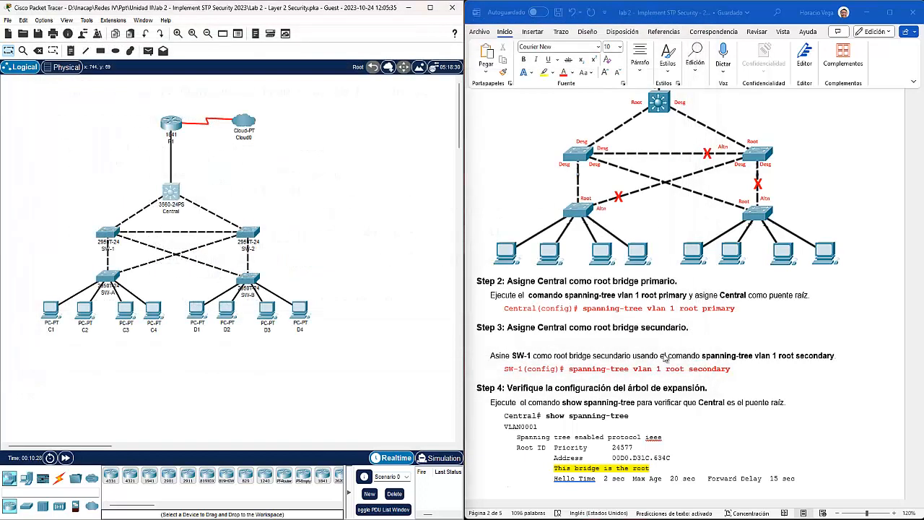
{"action": "left_click", "coordinate": [569, 328]}
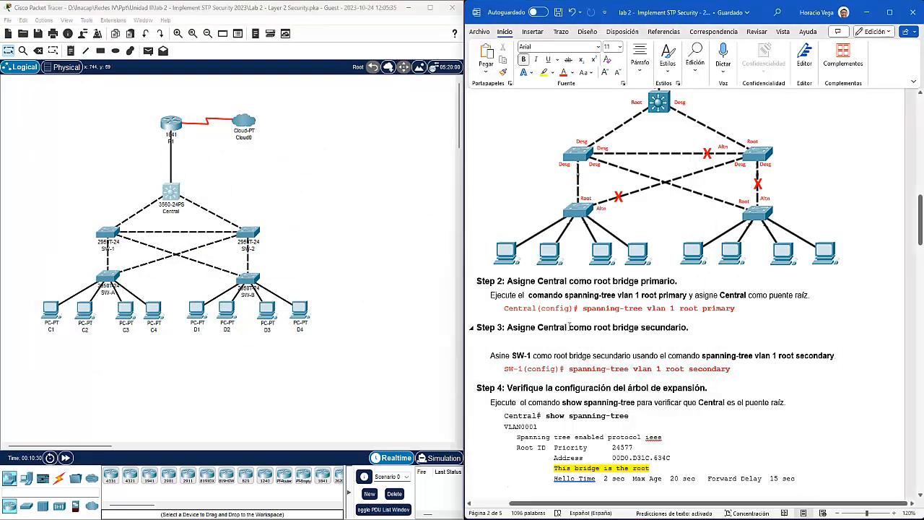
{"action": "key", "text": "BackSpace"}
{"action": "key", "text": "BackSpace"}
{"action": "key", "text": "BackSpace"}
{"action": "key", "text": "BackSpace"}
{"action": "key", "text": "BackSpace"}
{"action": "key", "text": "BackSpace"}
{"action": "key", "text": "BackSpace"}
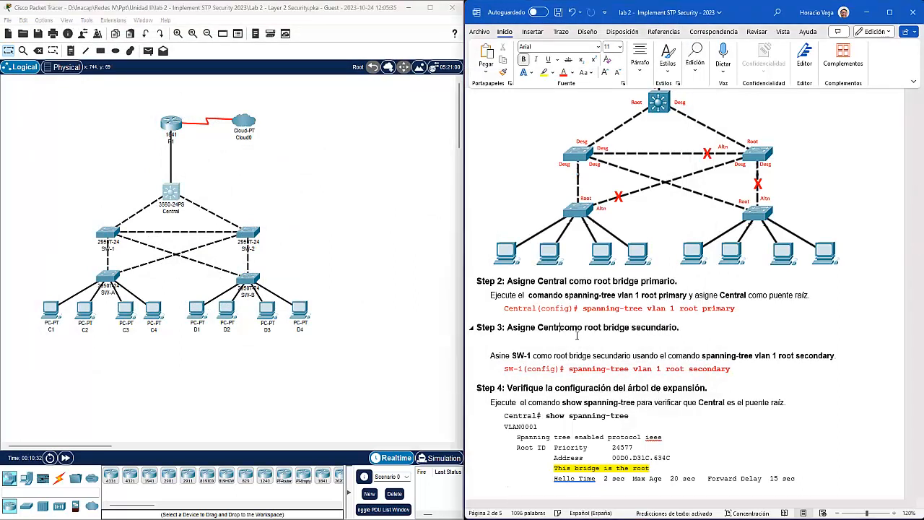
{"action": "type", "text": "Sw"}
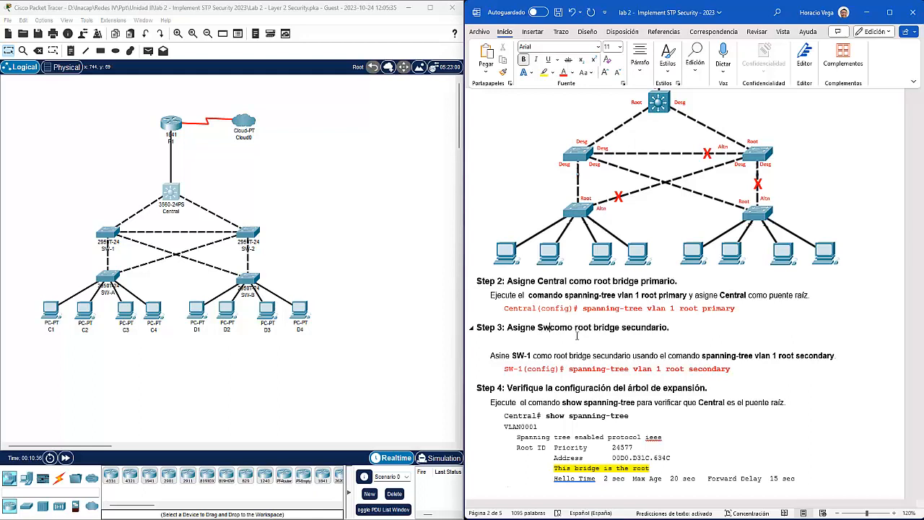
{"action": "type", "text": "-1"}
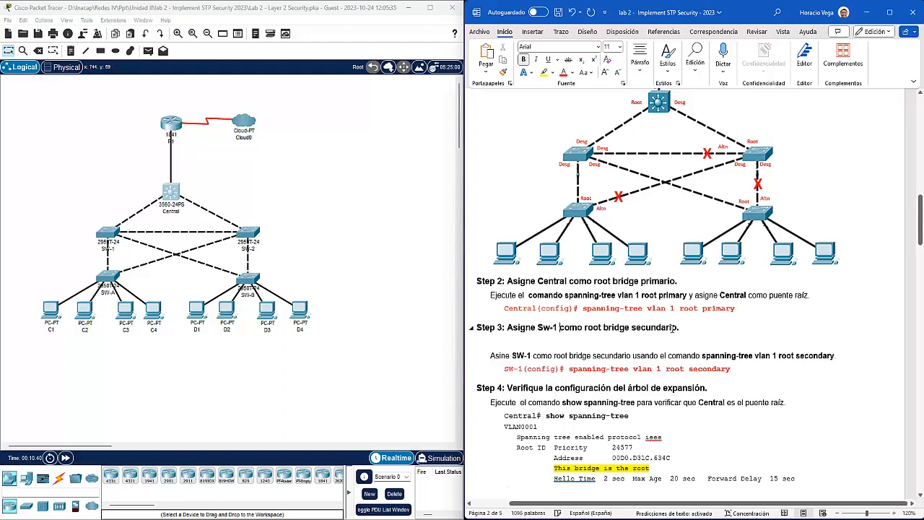
{"action": "left_click", "coordinate": [556, 343]}
{"action": "key", "text": "Delete"}
{"action": "left_click", "coordinate": [503, 343]}
{"action": "type", "text": "g"}
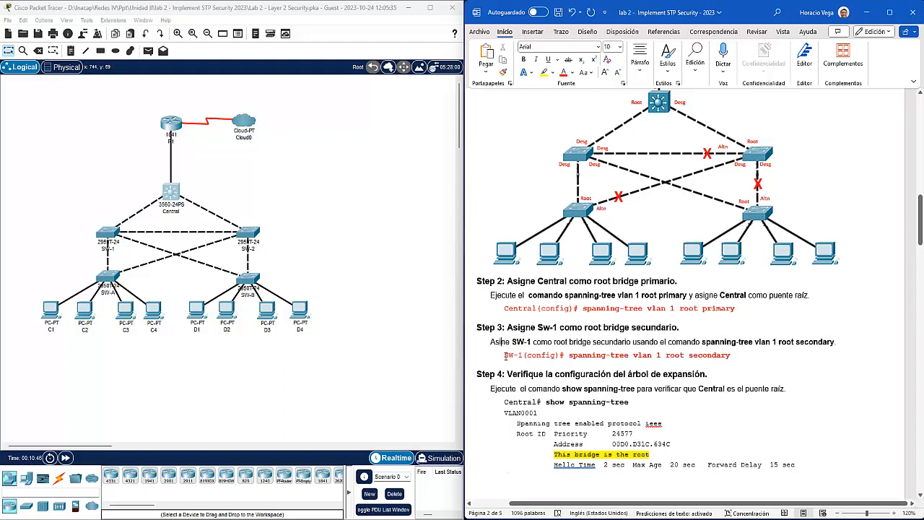
{"action": "type", "text": "g"}
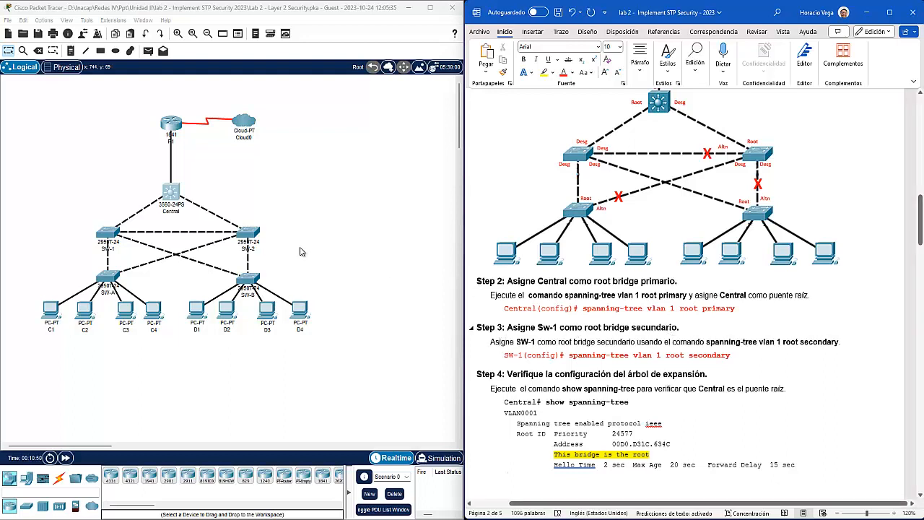
Step: Open SW-1's console, arrange its window, and enter global configuration mode with config t
{"action": "left_click", "coordinate": [107, 231]}
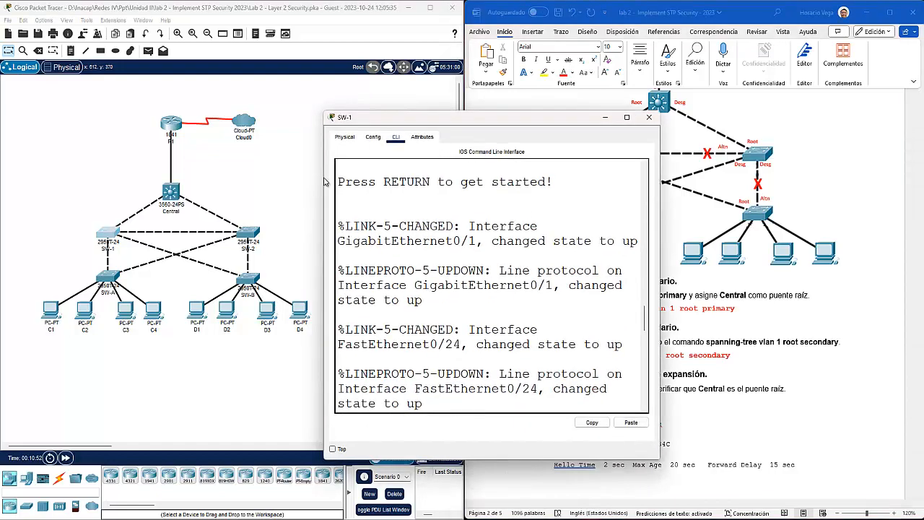
{"action": "left_click_drag", "start_coordinate": [320, 185], "coordinate": [195, 180]}
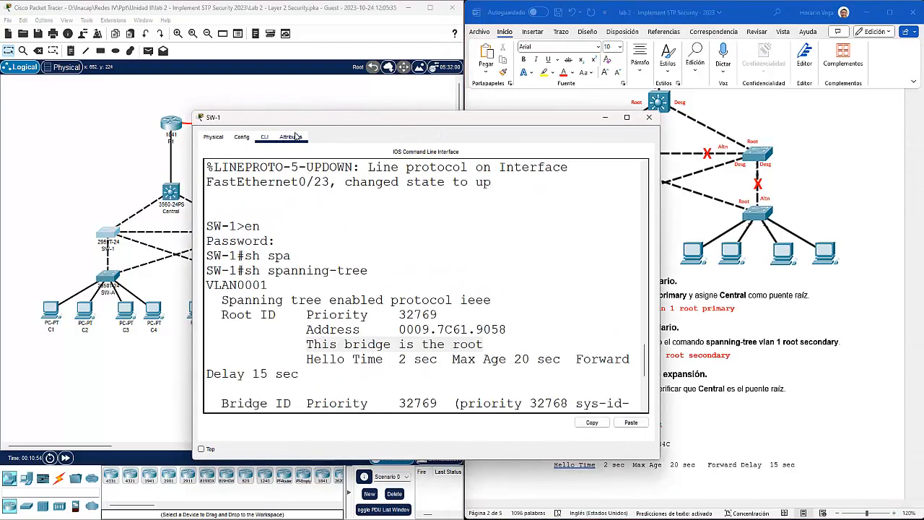
{"action": "left_click_drag", "start_coordinate": [256, 116], "coordinate": [97, 38]}
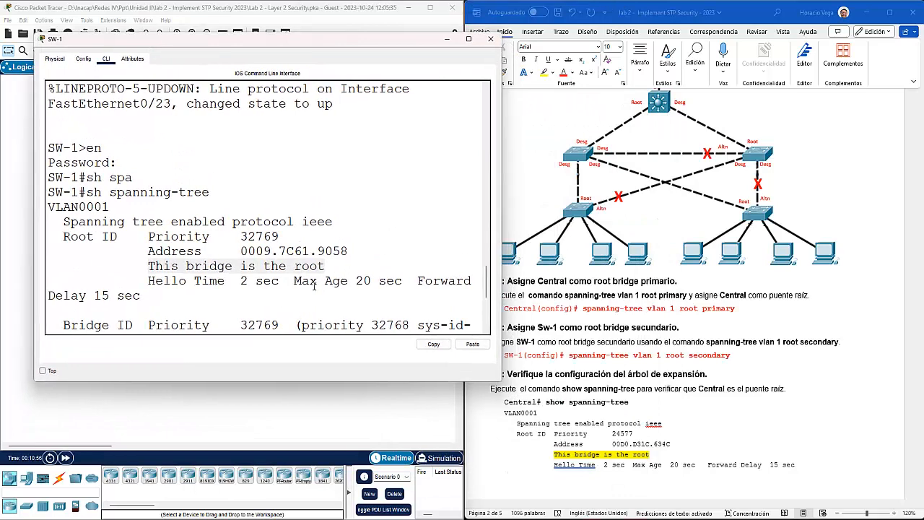
{"action": "left_click_drag", "start_coordinate": [327, 267], "coordinate": [141, 266]}
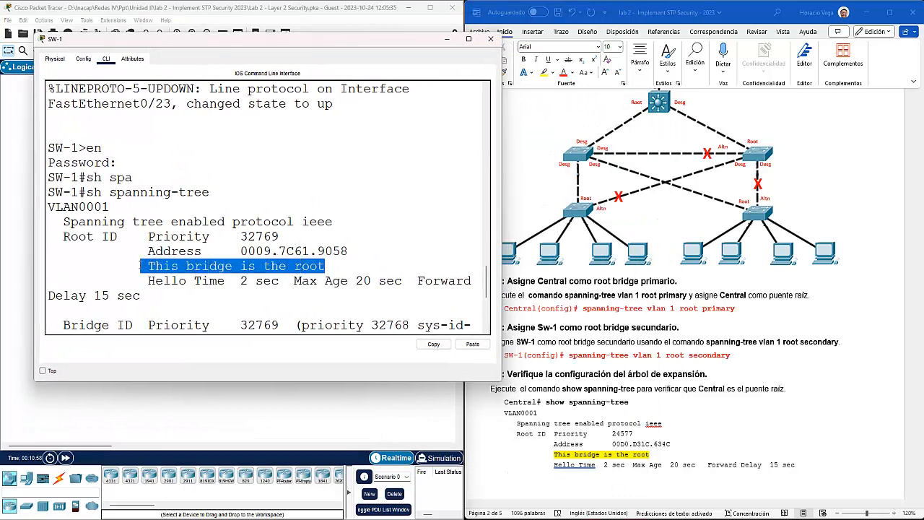
{"action": "scroll", "coordinate": [217, 289], "scroll_direction": "down", "scroll_amount": 5}
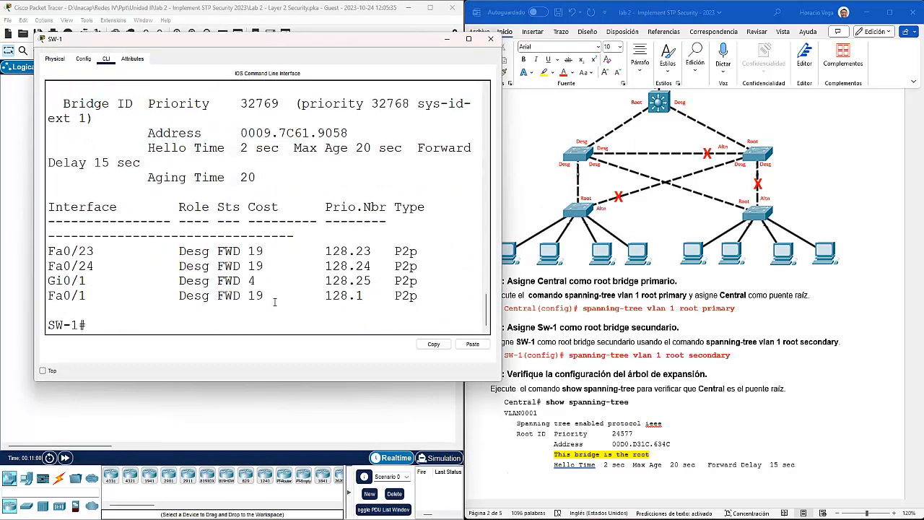
{"action": "type", "text": "config t"}
{"action": "key", "text": "Return"}
Step: Apply 'spanning-tree vlan 1 root secondary' on SW-1, exit, and recall show spanning-tree
{"action": "type", "text": "span"}
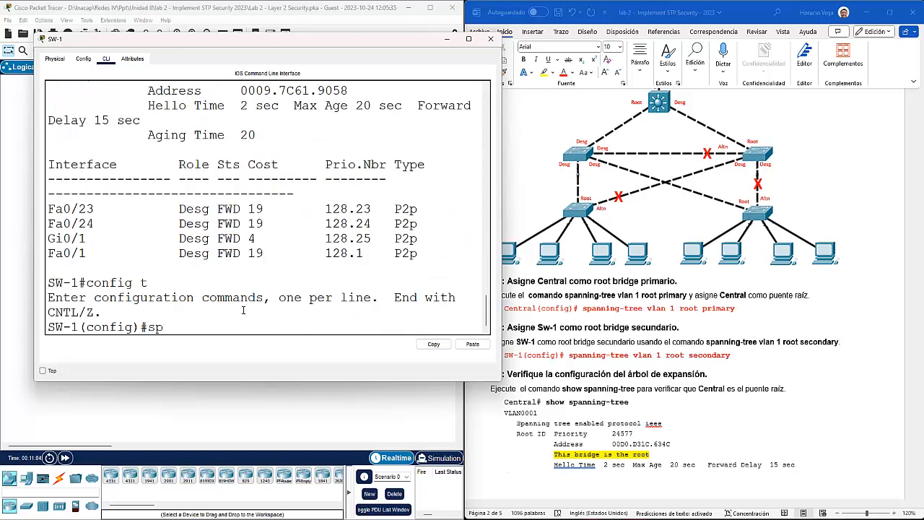
{"action": "key", "text": "Tab"}
{"action": "type", "text": "vl"}
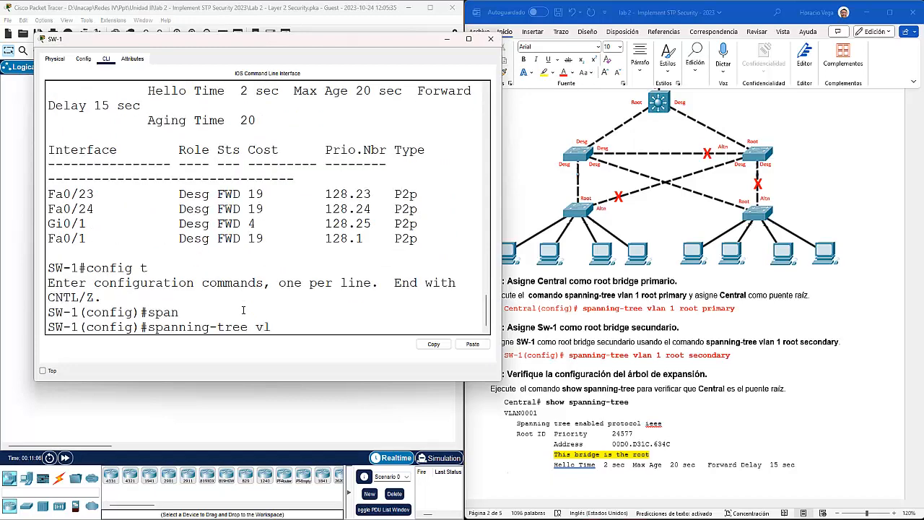
{"action": "type", "text": "an 1 roo"}
{"action": "key", "text": "Tab"}
{"action": "type", "text": "se"}
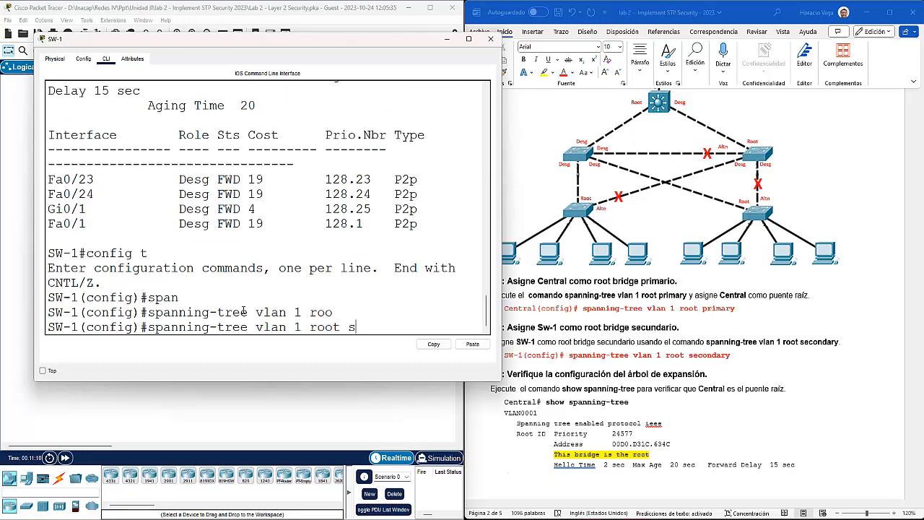
{"action": "key", "text": "Tab"}
{"action": "key", "text": "Return"}
{"action": "type", "text": "exit"}
{"action": "key", "text": "Return"}
{"action": "key", "text": "Return"}
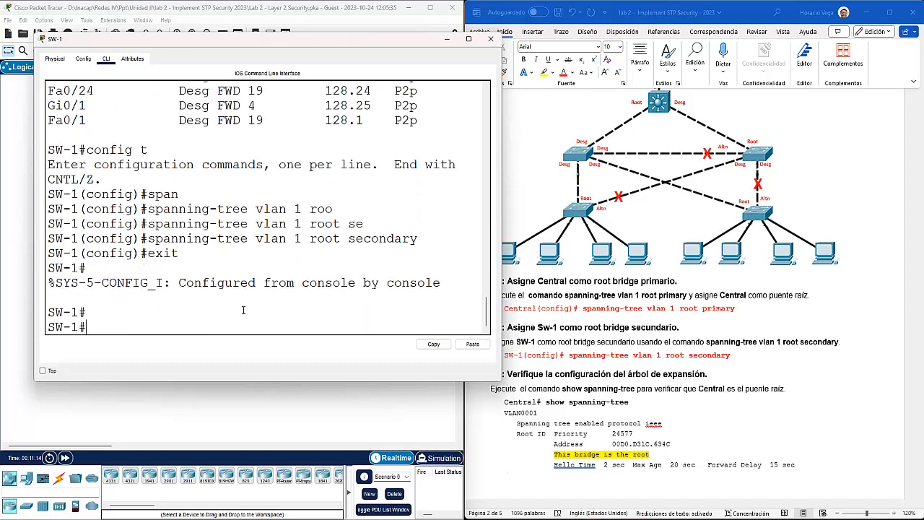
{"action": "key", "text": "Up"}
{"action": "key", "text": "Up"}
{"action": "key", "text": "Up"}
{"action": "key", "text": "Down"}
{"action": "key", "text": "Return"}
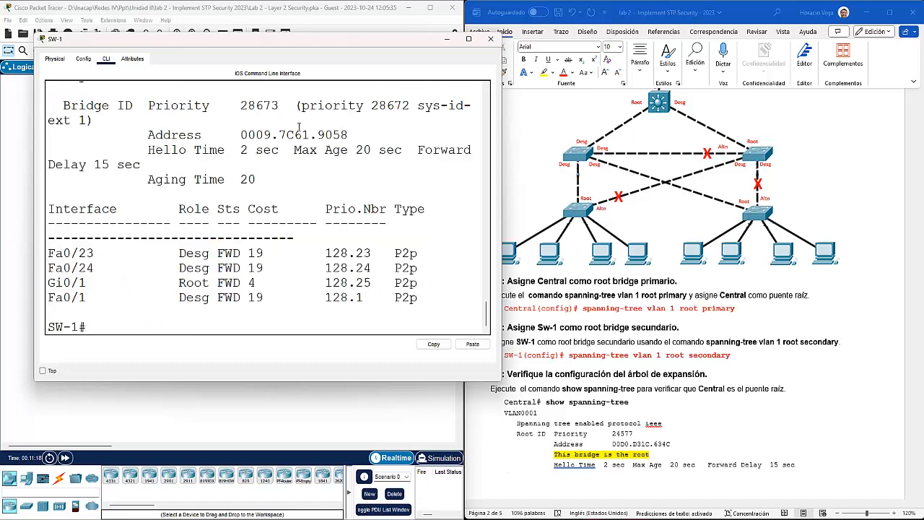
{"action": "scroll", "coordinate": [300, 128], "scroll_direction": "up", "scroll_amount": 5}
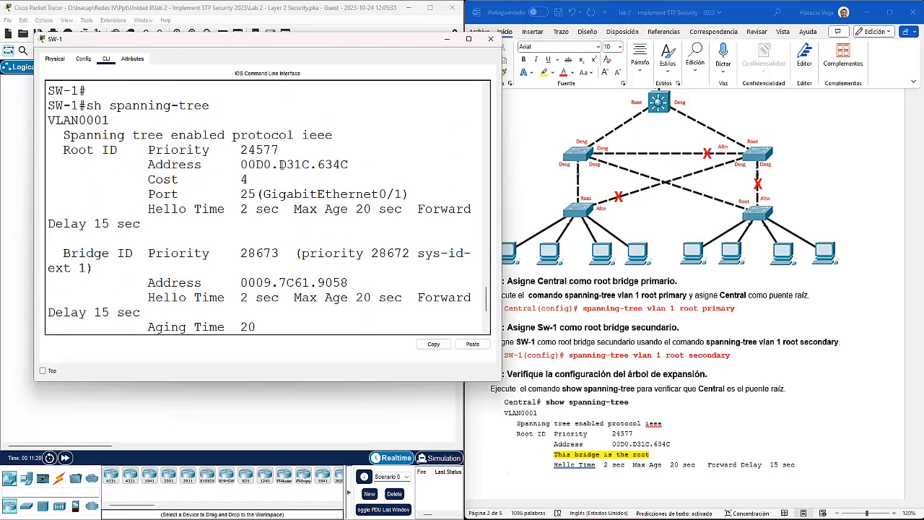
{"action": "scroll", "coordinate": [251, 252], "scroll_direction": "down", "scroll_amount": 2}
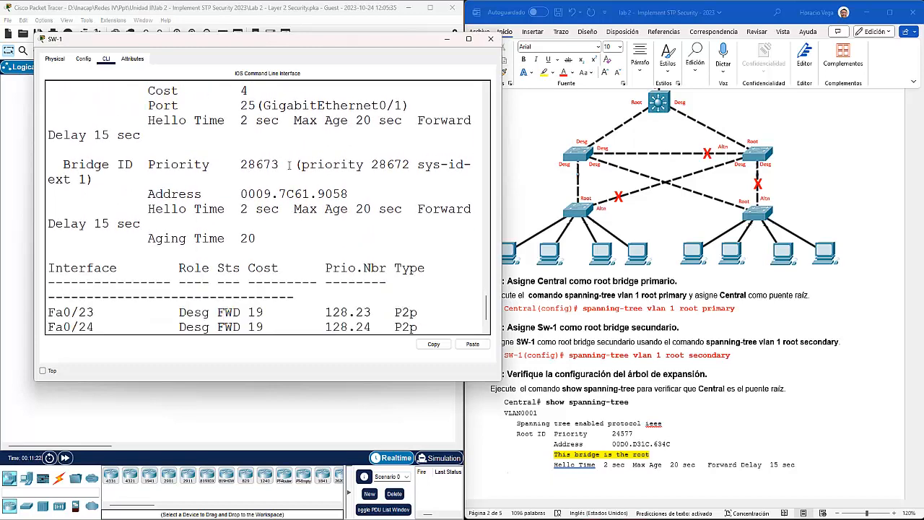
{"action": "left_click_drag", "start_coordinate": [280, 166], "coordinate": [239, 165]}
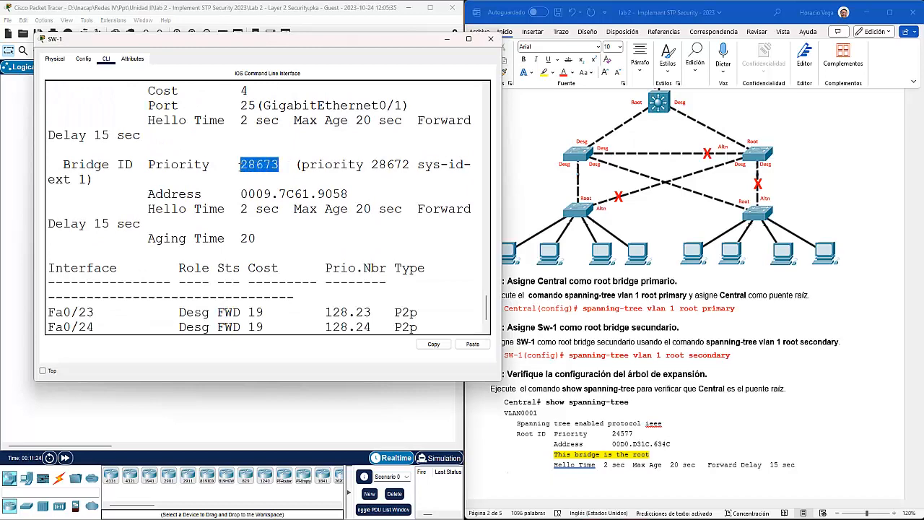
{"action": "scroll", "coordinate": [265, 209], "scroll_direction": "up", "scroll_amount": 3}
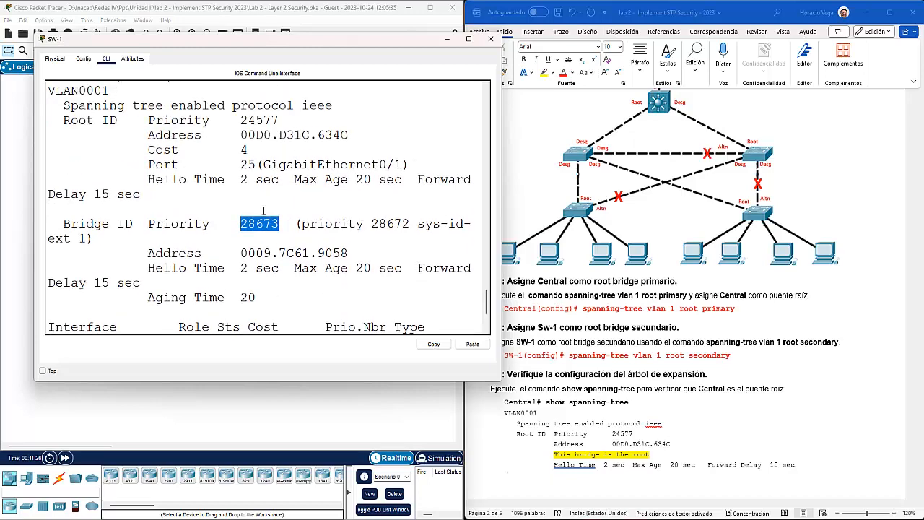
{"action": "left_click", "coordinate": [104, 180]}
{"action": "left_click_drag", "start_coordinate": [117, 181], "coordinate": [63, 180]}
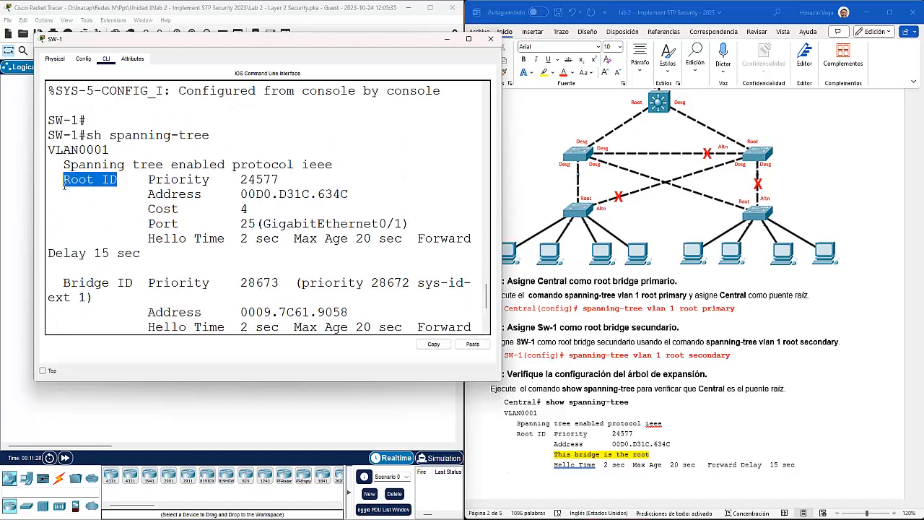
{"action": "left_click_drag", "start_coordinate": [280, 179], "coordinate": [242, 182]}
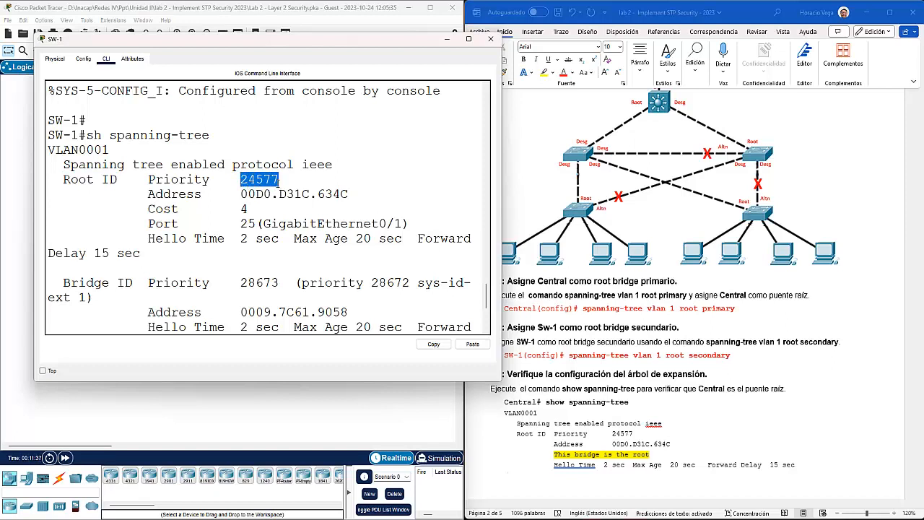
{"action": "left_click_drag", "start_coordinate": [238, 196], "coordinate": [354, 201]}
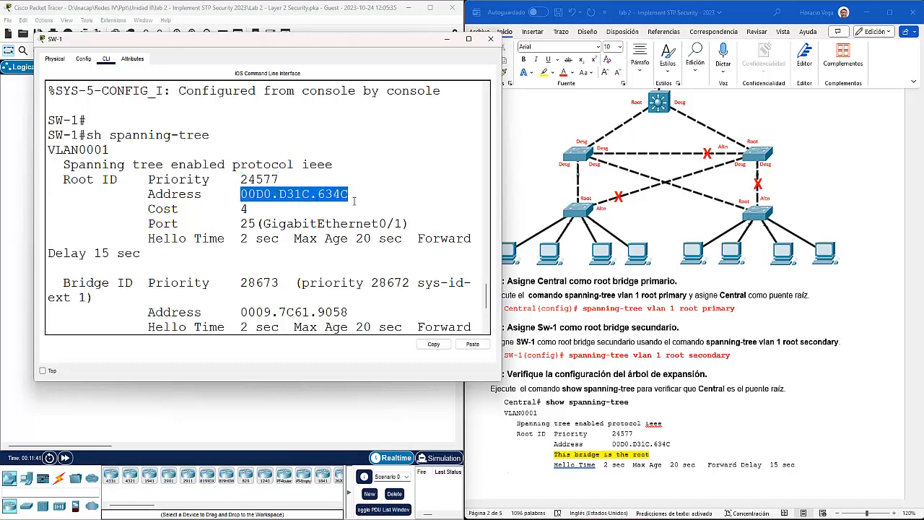
{"action": "scroll", "coordinate": [359, 277], "scroll_direction": "down", "scroll_amount": 4}
{"action": "scroll", "coordinate": [334, 266], "scroll_direction": "down", "scroll_amount": 1}
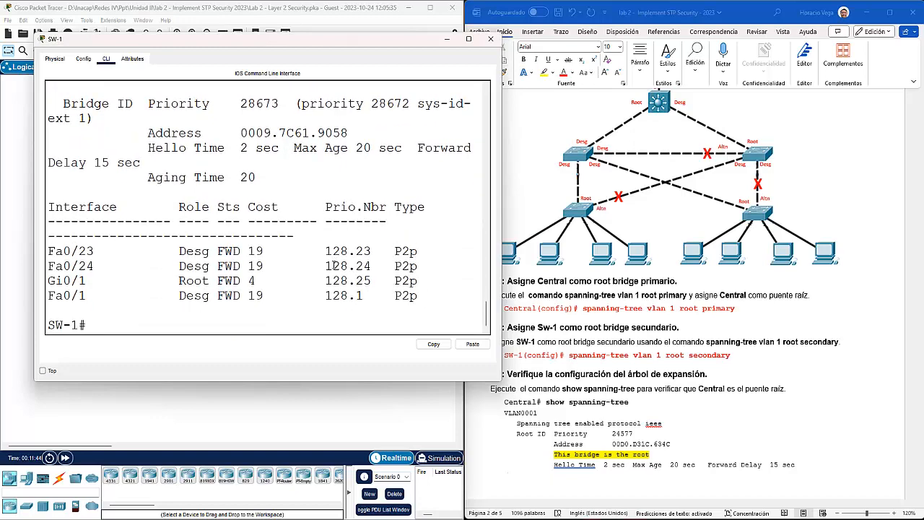
Step: Close SW-1's window and confirm Central still reports 'This bridge is the root' at priority 24577
{"action": "left_click", "coordinate": [448, 40]}
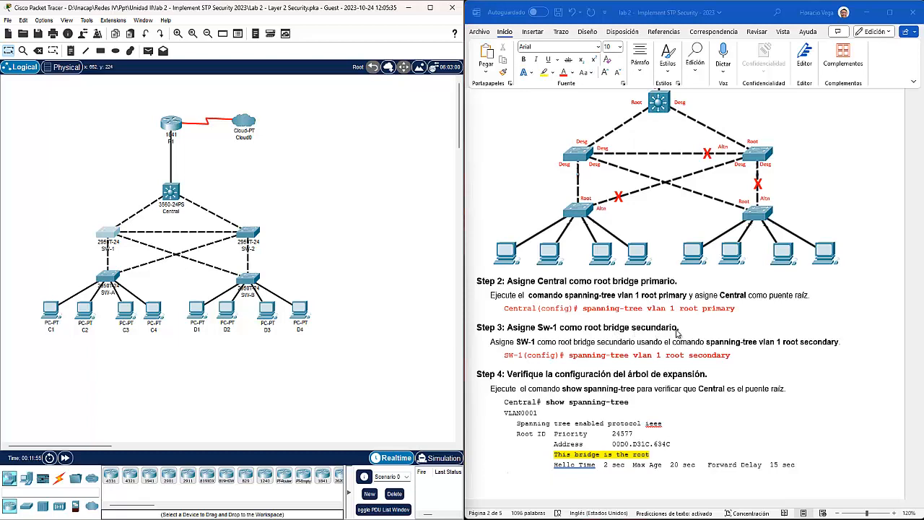
{"action": "scroll", "coordinate": [675, 336], "scroll_direction": "down", "scroll_amount": 4}
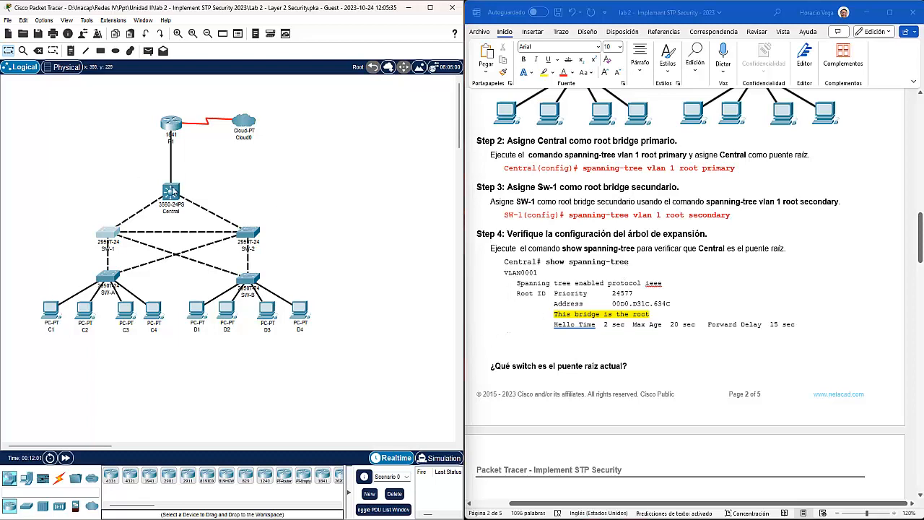
{"action": "left_click", "coordinate": [172, 191]}
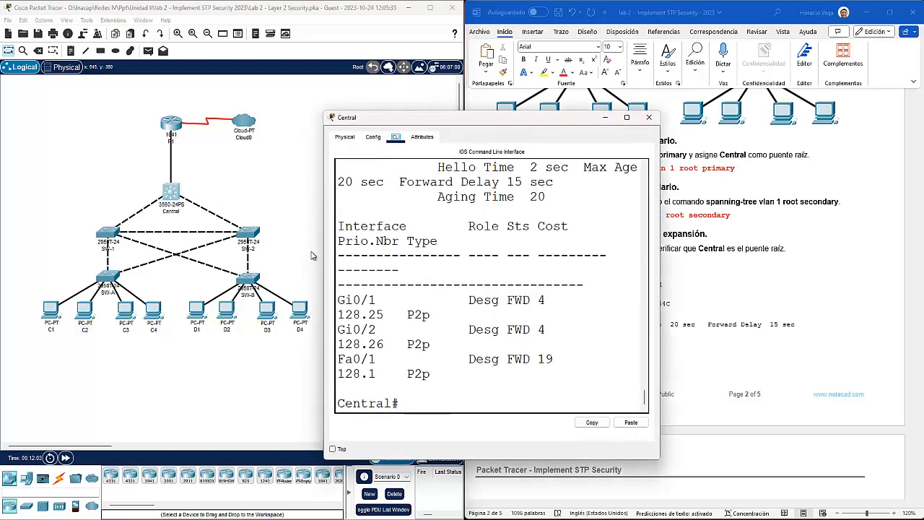
{"action": "left_click_drag", "start_coordinate": [324, 250], "coordinate": [67, 248]}
{"action": "scroll", "coordinate": [366, 269], "scroll_direction": "up", "scroll_amount": 2}
{"action": "left_click_drag", "start_coordinate": [364, 270], "coordinate": [182, 272]}
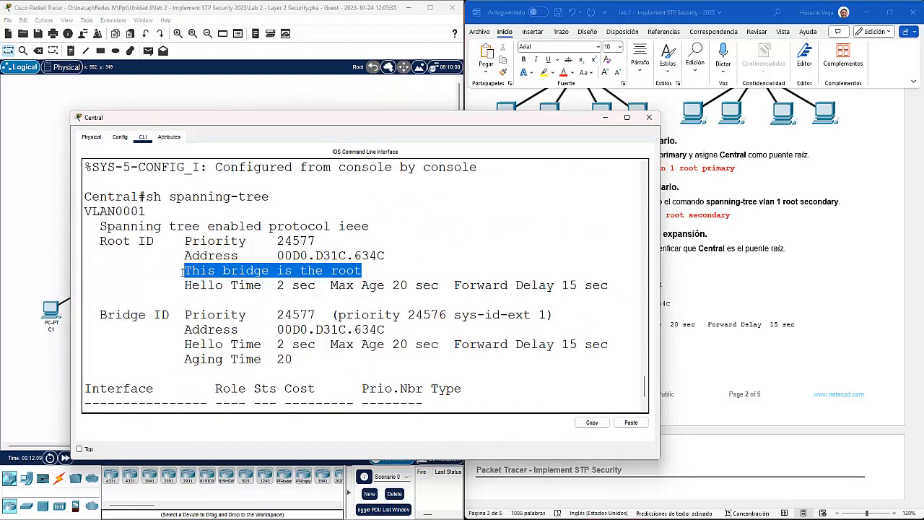
{"action": "left_click", "coordinate": [649, 118]}
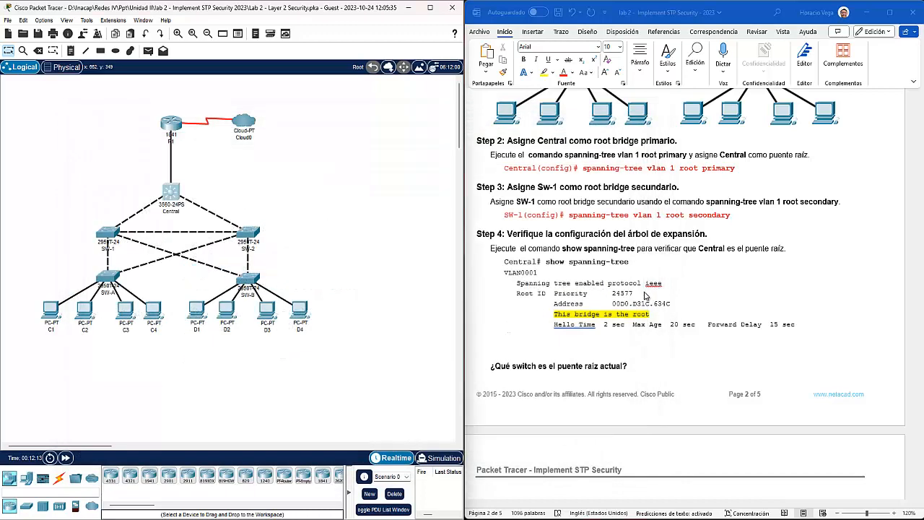
Step: Scroll the guide past the root bridge diagram to Part 2, Step 1 on PortFast for f0/1–4
{"action": "scroll", "coordinate": [645, 294], "scroll_direction": "down", "scroll_amount": 5}
{"action": "scroll", "coordinate": [643, 295], "scroll_direction": "down", "scroll_amount": 7}
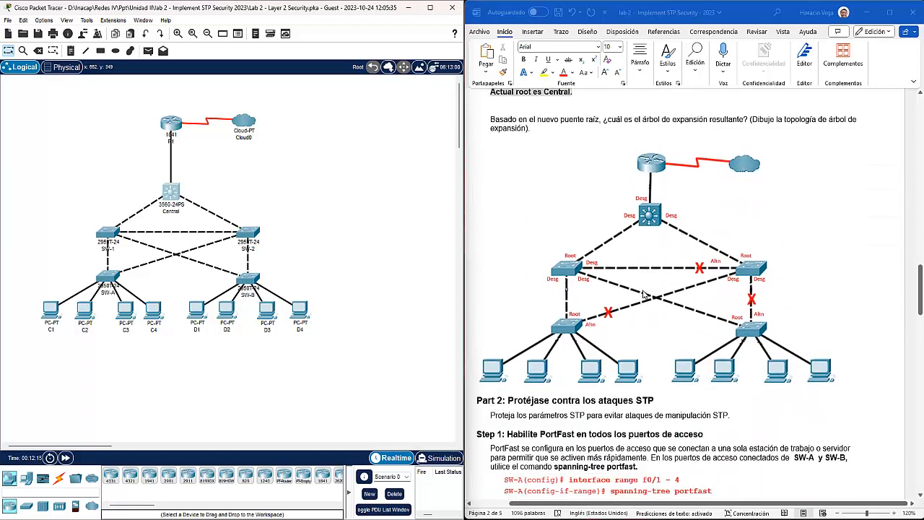
{"action": "scroll", "coordinate": [645, 288], "scroll_direction": "down", "scroll_amount": 6}
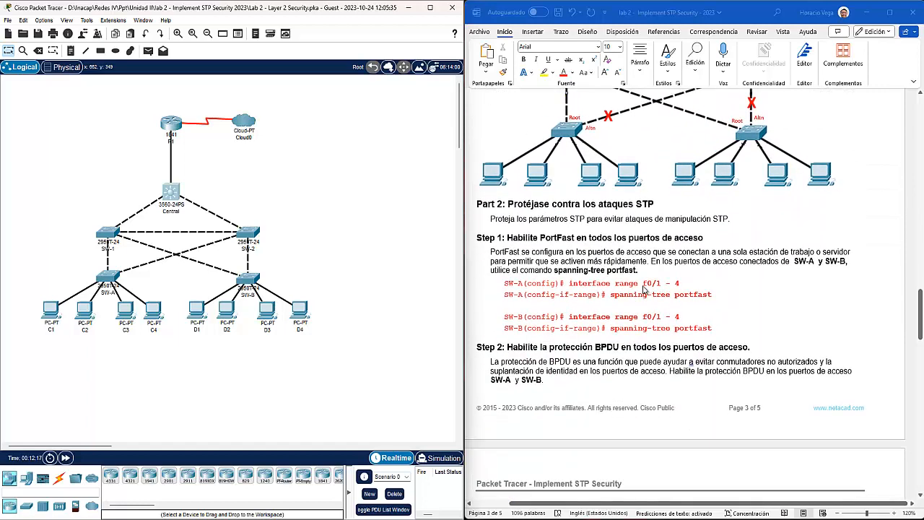
{"action": "scroll", "coordinate": [644, 289], "scroll_direction": "up", "scroll_amount": 1}
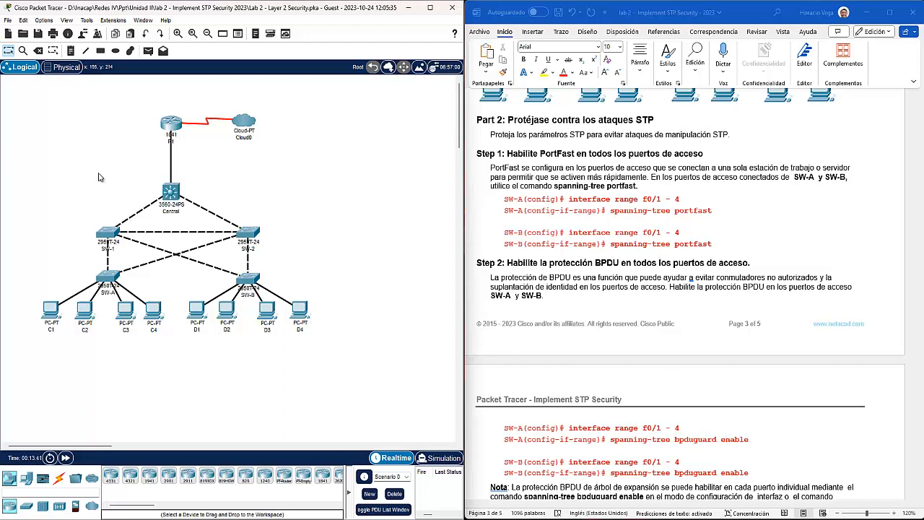
Step: Enable Show Link Lights on the Interface tab of Options > Preferences
{"action": "left_click", "coordinate": [44, 21]}
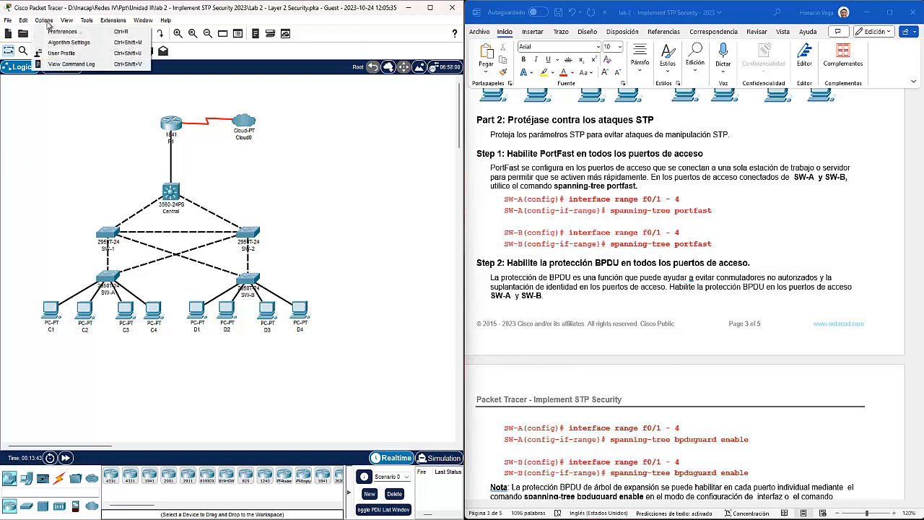
{"action": "left_click", "coordinate": [54, 33]}
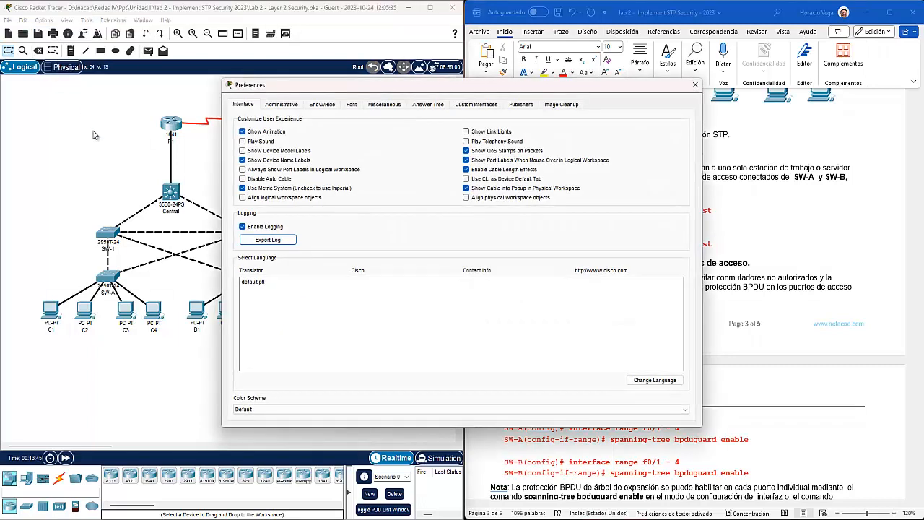
{"action": "left_click", "coordinate": [482, 132]}
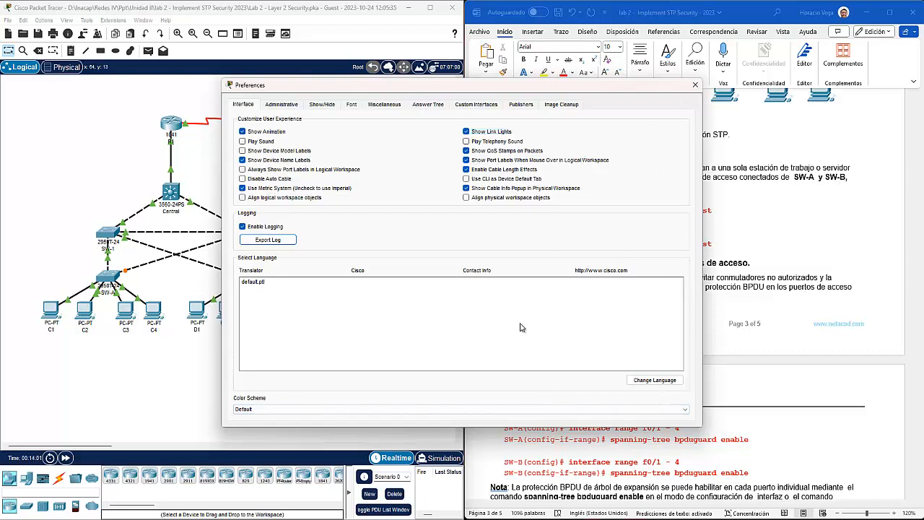
{"action": "left_click", "coordinate": [694, 86]}
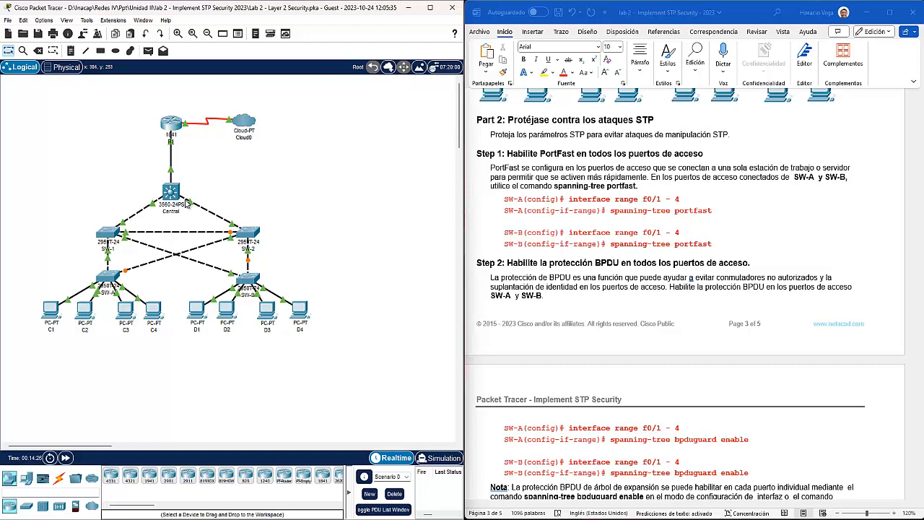
Step: Open SW-A's CLI and enter privileged and global configuration mode with en and config t
{"action": "mouse_move", "coordinate": [186, 204]}
{"action": "mouse_move", "coordinate": [249, 281]}
{"action": "mouse_move", "coordinate": [110, 231]}
{"action": "mouse_move", "coordinate": [167, 190]}
{"action": "left_click", "coordinate": [106, 278]}
{"action": "left_click", "coordinate": [396, 136]}
{"action": "left_click_drag", "start_coordinate": [416, 119], "coordinate": [246, 24]}
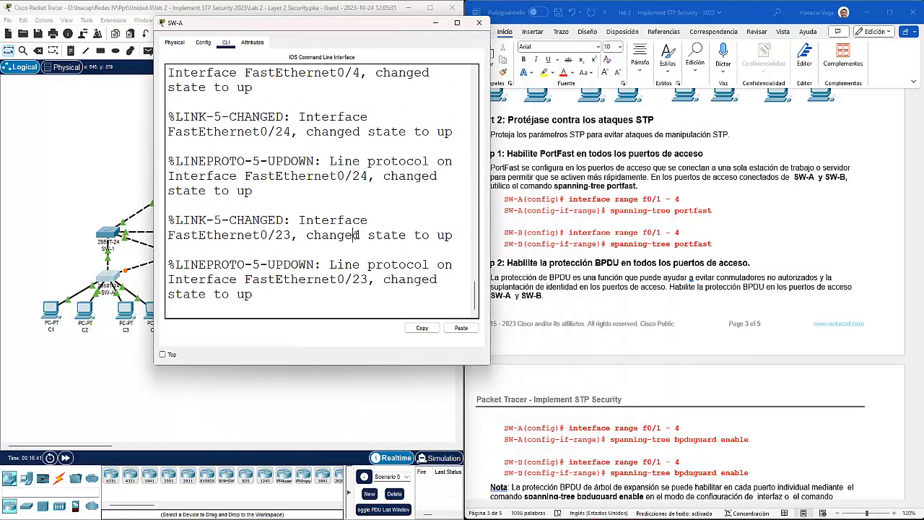
{"action": "key", "text": "Return"}
{"action": "key", "text": "Return"}
{"action": "type", "text": "en"}
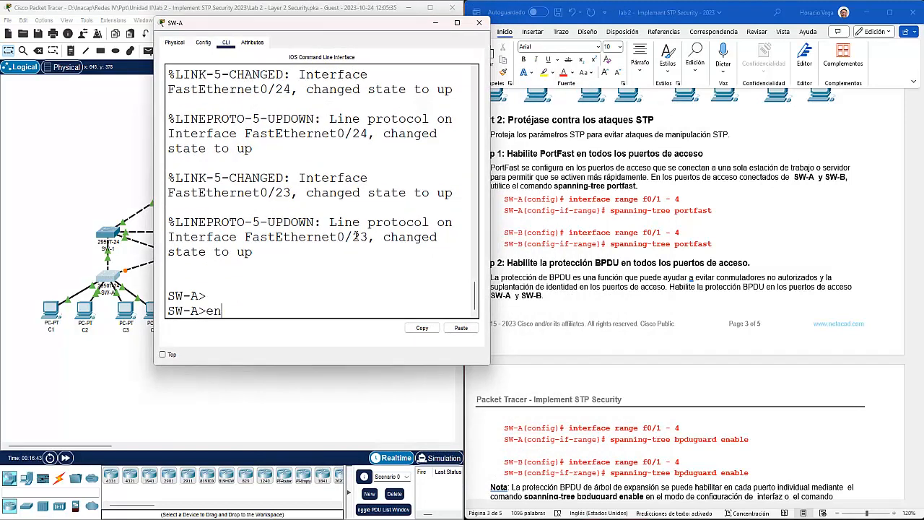
{"action": "key", "text": "Return"}
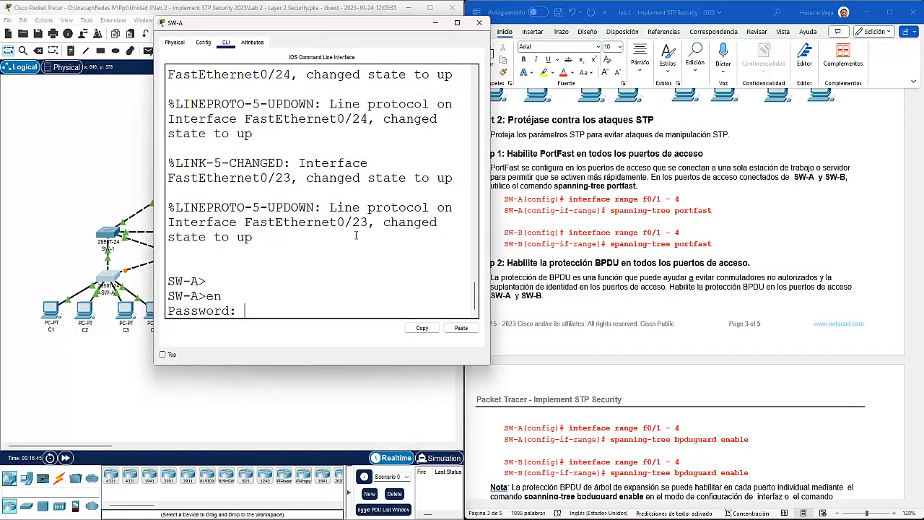
{"action": "key", "text": "Return"}
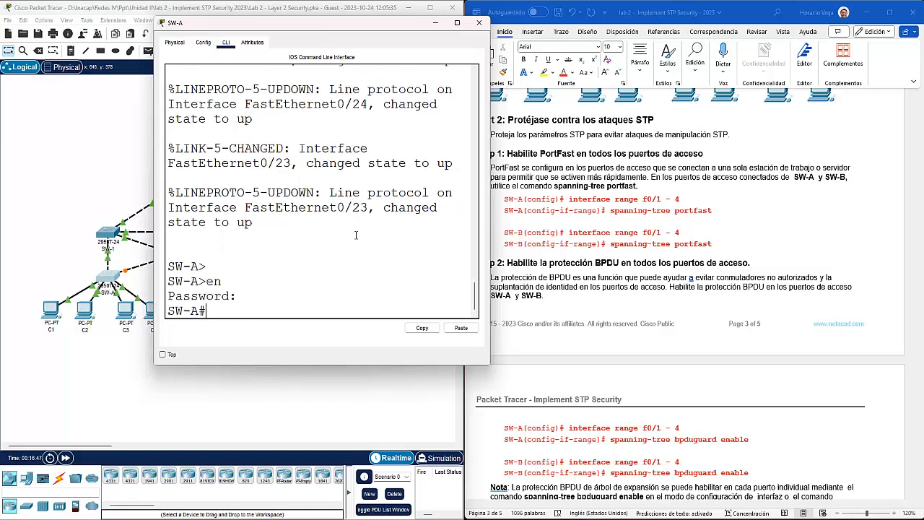
{"action": "type", "text": "config t"}
{"action": "key", "text": "Return"}
Step: Select SW-A's interface range f0/1-4, correcting the mistyped range command
{"action": "type", "text": "i"}
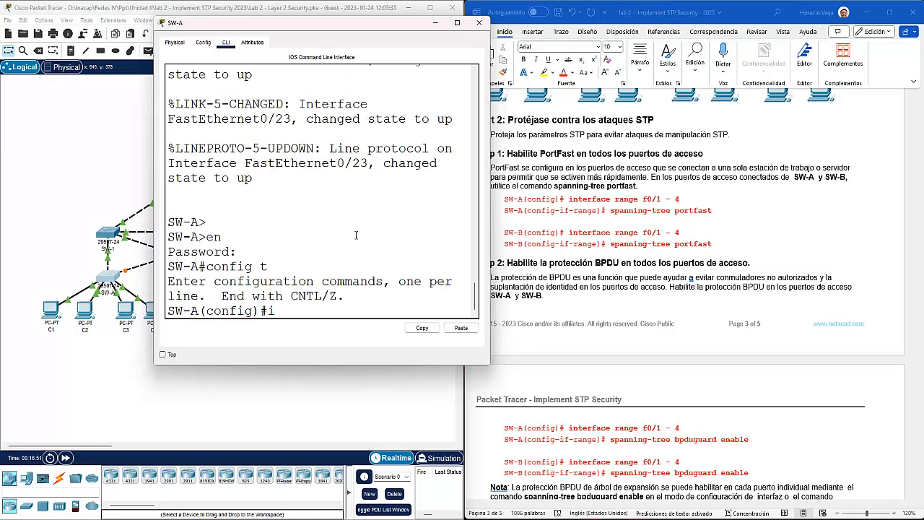
{"action": "type", "text": "nt range f0/-4"}
{"action": "key", "text": "Return"}
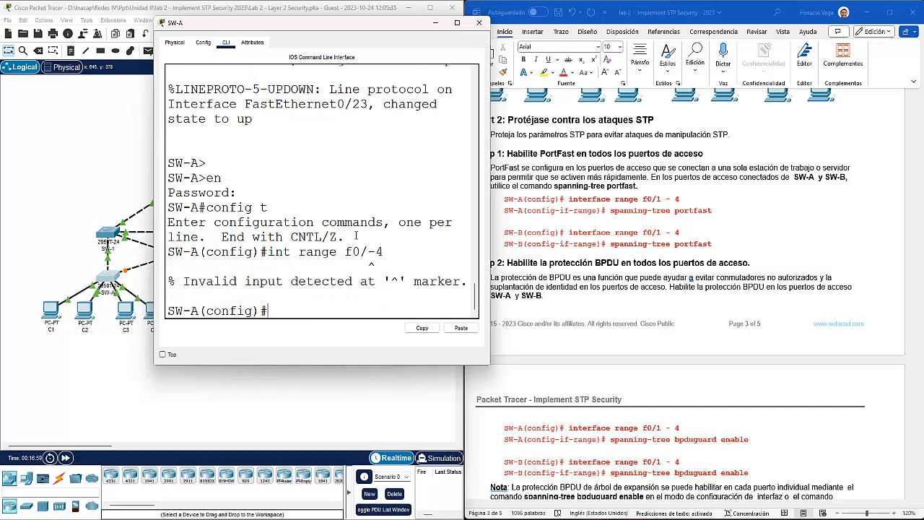
{"action": "key", "text": "Up"}
{"action": "key", "text": "Left"}
{"action": "key", "text": "BackSpace"}
{"action": "type", "text": "1-"}
{"action": "key", "text": "Return"}
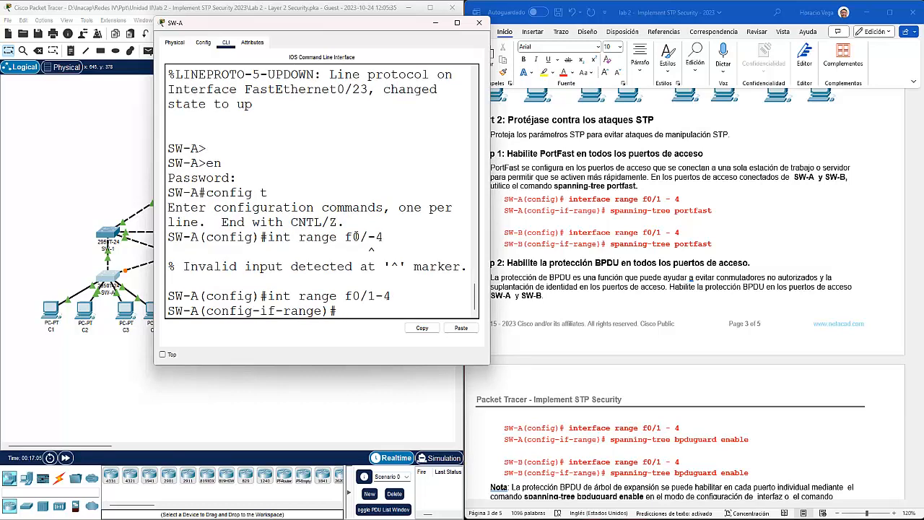
Step: Apply spanning-tree portfast to Fa0/1–4, exit interface configuration and return to the topology
{"action": "type", "text": "span"}
{"action": "key", "text": "Tab"}
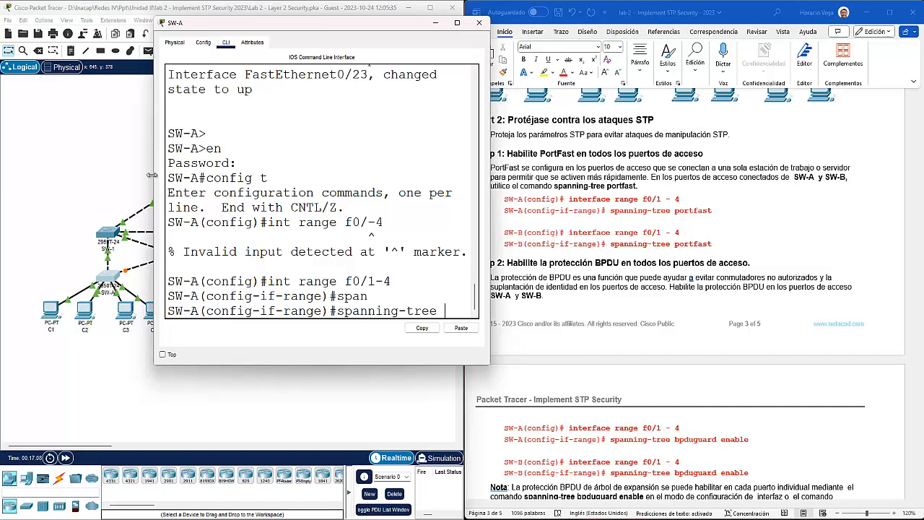
{"action": "left_click_drag", "start_coordinate": [154, 173], "coordinate": [45, 177]}
{"action": "type", "text": "po"}
{"action": "key", "text": "Tab"}
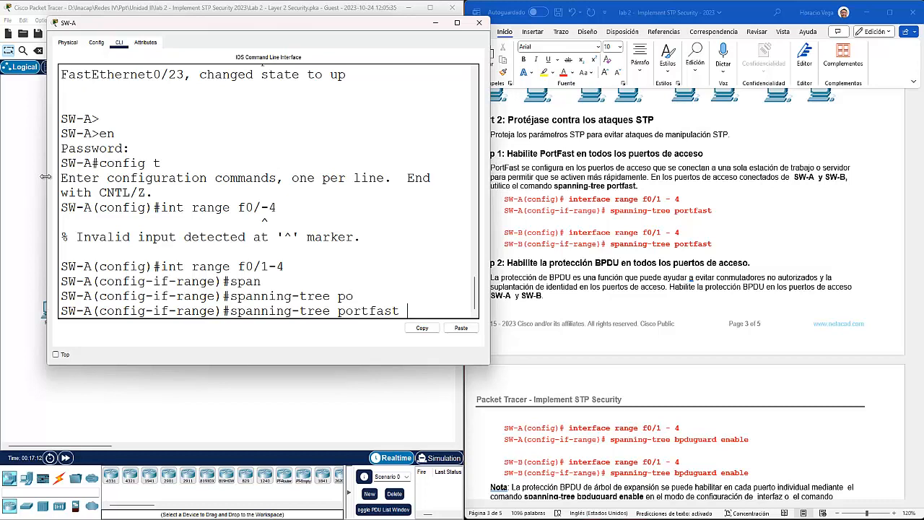
{"action": "key", "text": "Return"}
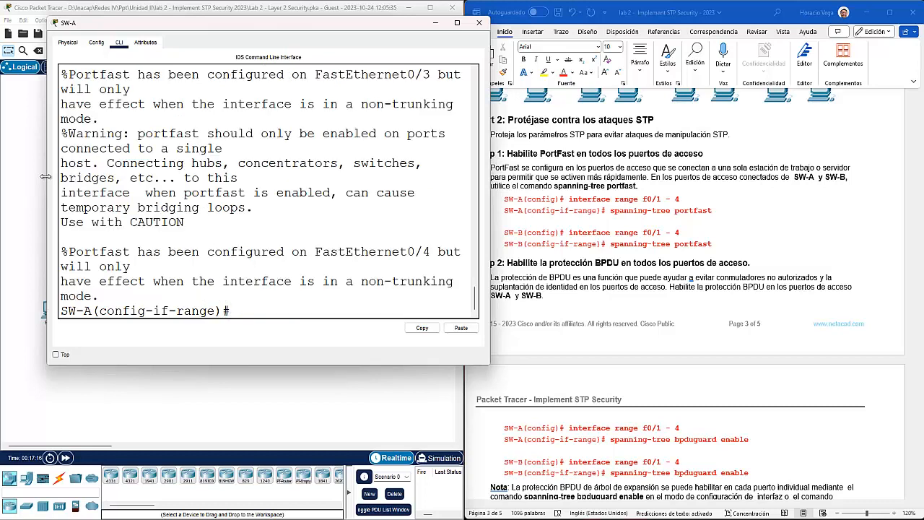
{"action": "type", "text": "exit"}
{"action": "key", "text": "Return"}
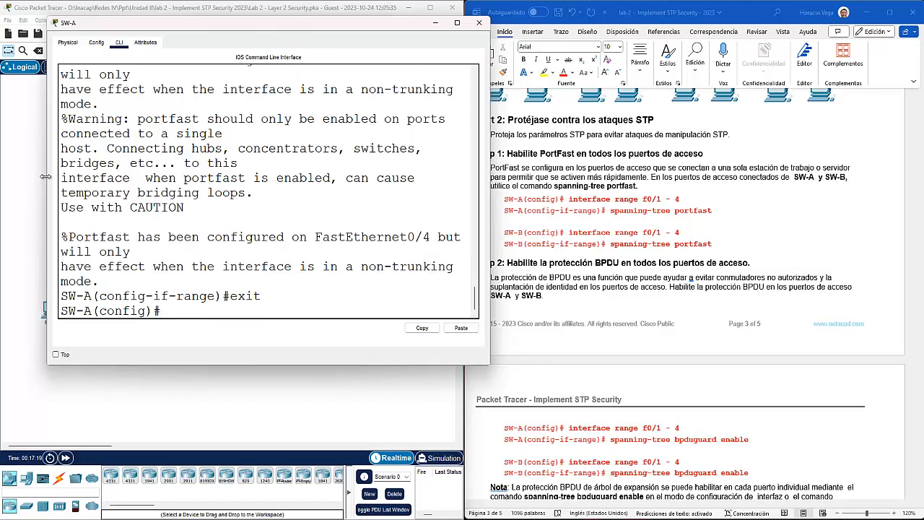
{"action": "left_click", "coordinate": [322, 396]}
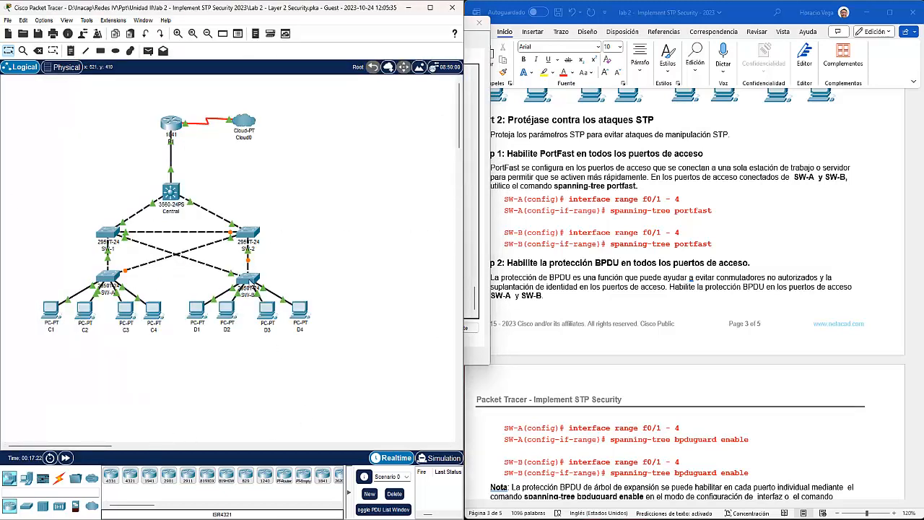
Step: Open SW-B's CLI and enter privileged and global configuration mode with en and config t
{"action": "left_click", "coordinate": [249, 283]}
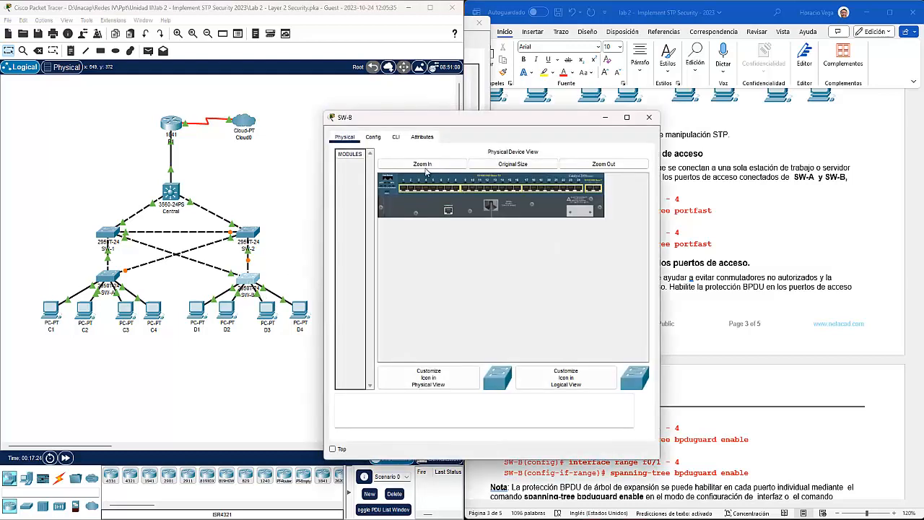
{"action": "left_click", "coordinate": [396, 137]}
{"action": "left_click_drag", "start_coordinate": [324, 231], "coordinate": [140, 242]}
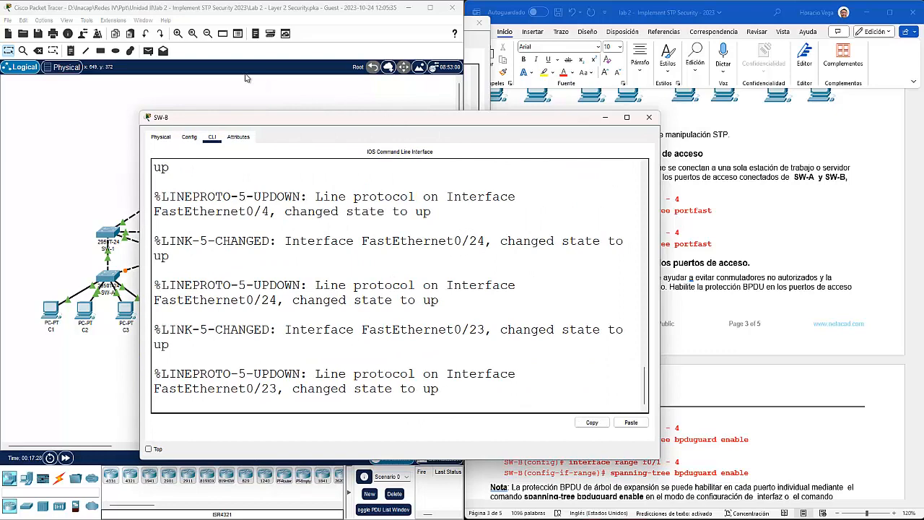
{"action": "left_click_drag", "start_coordinate": [359, 123], "coordinate": [237, 28]}
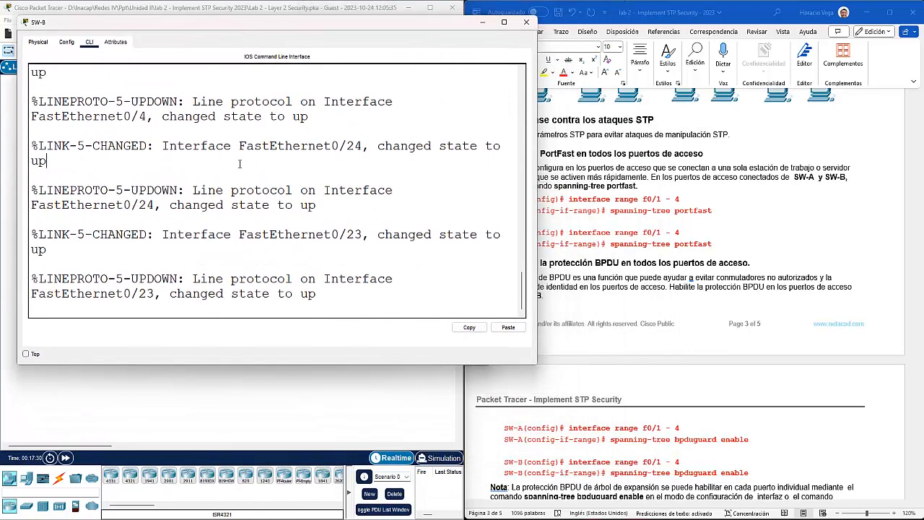
{"action": "key", "text": "Return"}
{"action": "key", "text": "Return"}
{"action": "type", "text": "en"}
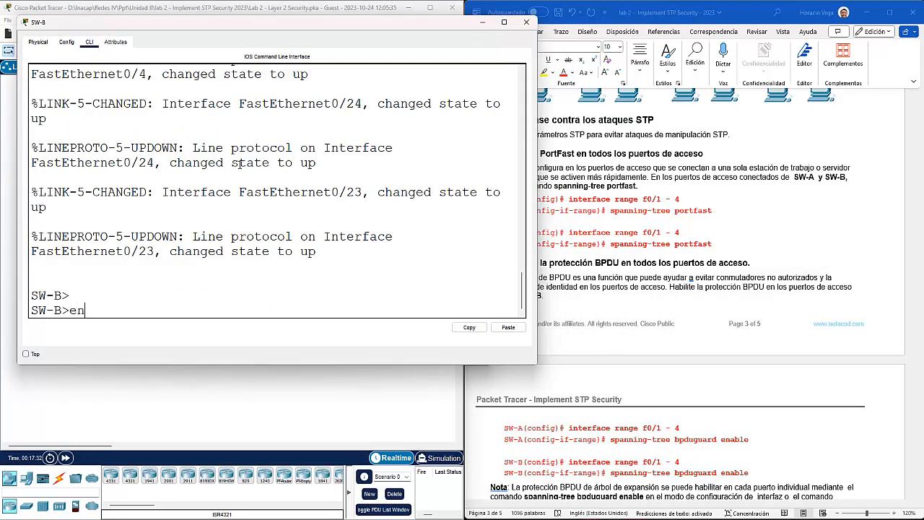
{"action": "key", "text": "Return"}
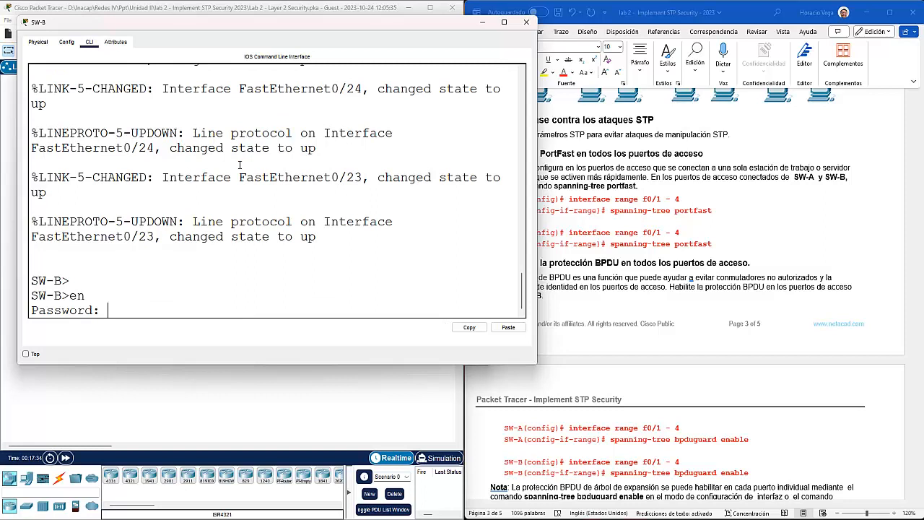
{"action": "key", "text": "Return"}
{"action": "type", "text": "config t"}
{"action": "key", "text": "Return"}
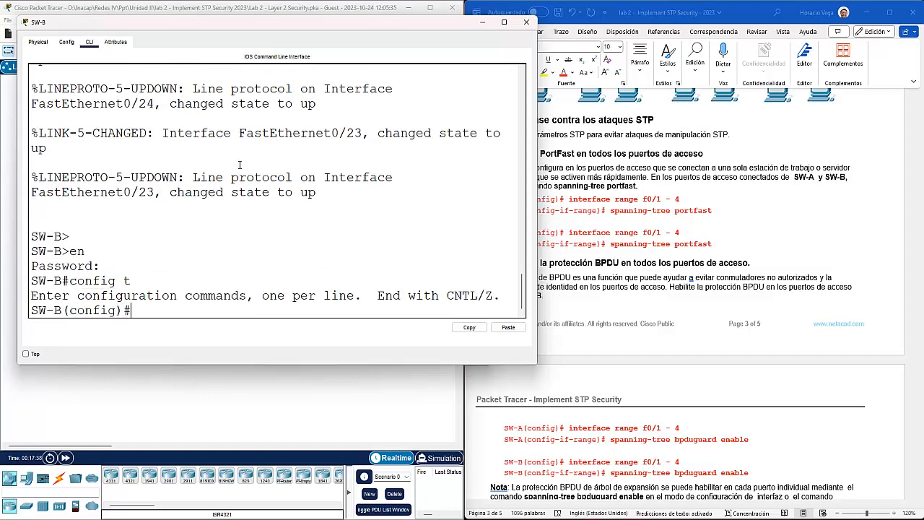
Step: Select SW-B's interface range f0/1-4 and apply spanning-tree portfast to it
{"action": "type", "text": "interface ranfe"}
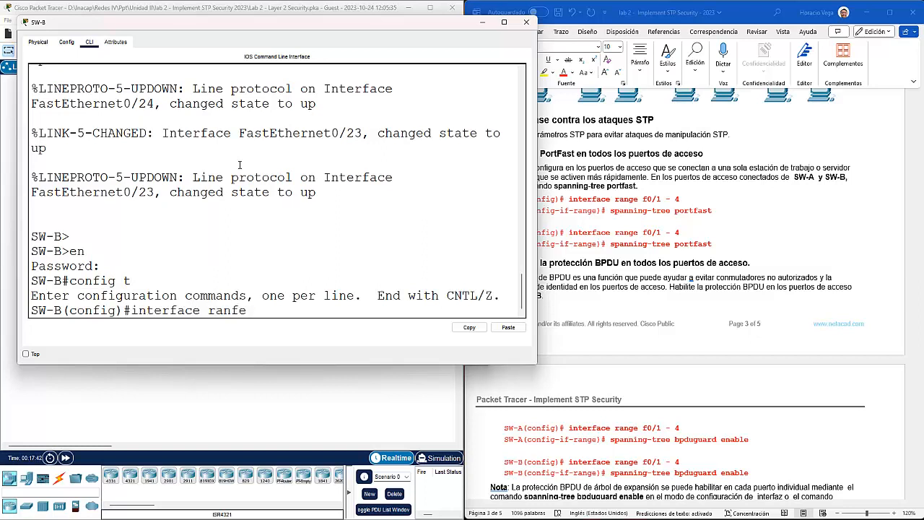
{"action": "key", "text": "BackSpace"}
{"action": "key", "text": "BackSpace"}
{"action": "type", "text": "ge f0/1-4"}
{"action": "key", "text": "Return"}
{"action": "type", "text": "spanning-tree p"}
{"action": "key", "text": "Tab"}
{"action": "type", "text": "po"}
{"action": "key", "text": "Tab"}
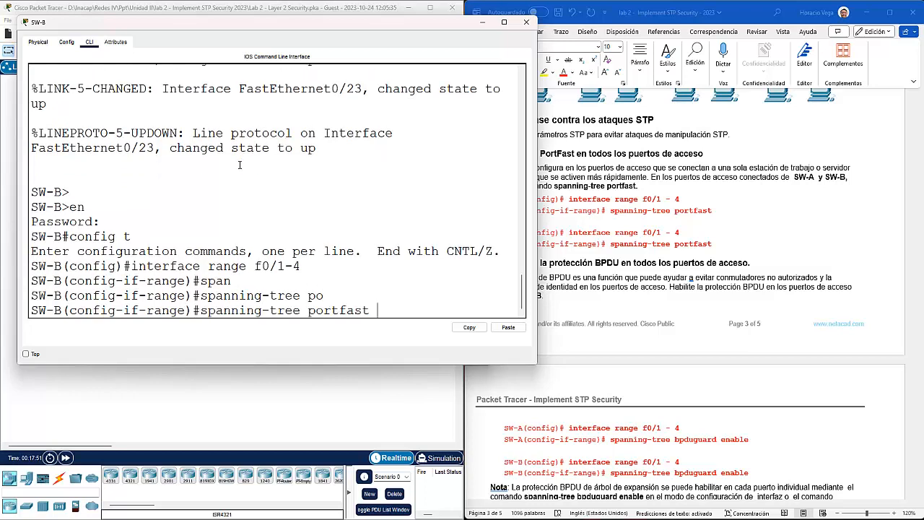
{"action": "key", "text": "Return"}
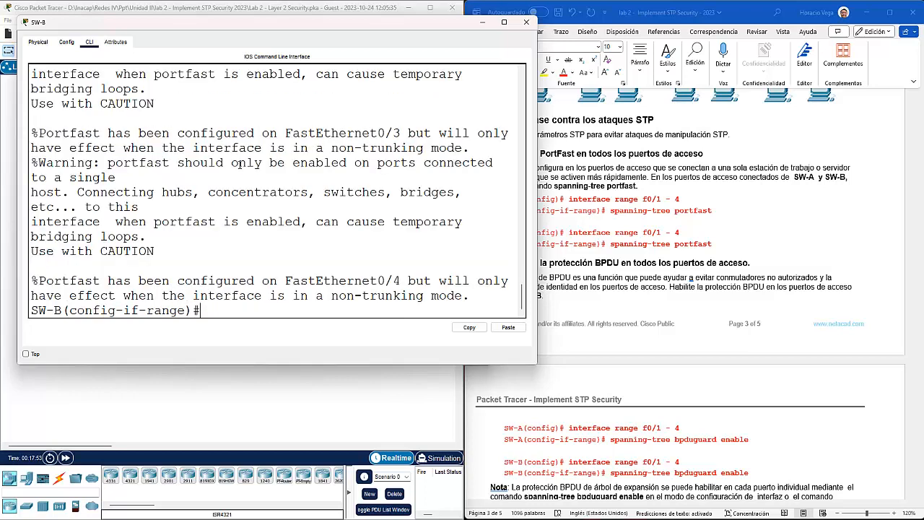
{"action": "left_click", "coordinate": [629, 277]}
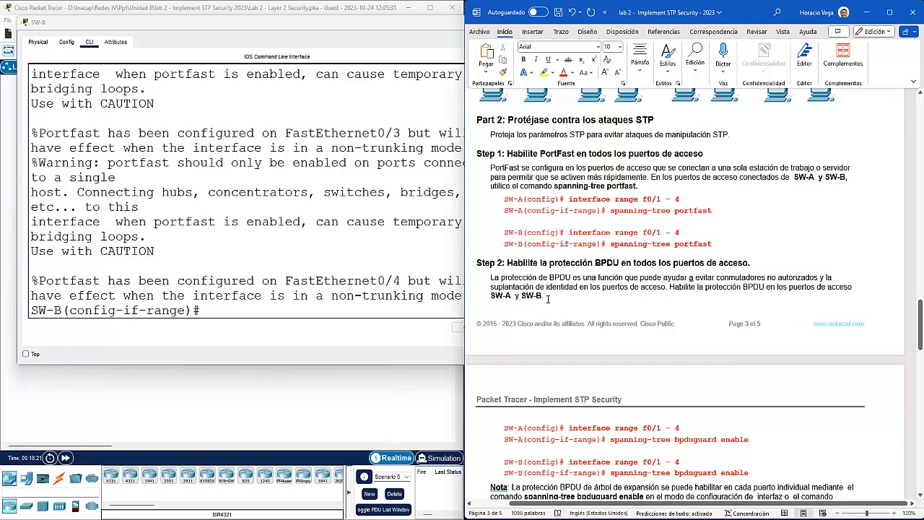
Step: Scroll the lab guide to the BPDU guard and root guard steps, then return to the topology
{"action": "scroll", "coordinate": [548, 298], "scroll_direction": "down", "scroll_amount": 3}
{"action": "scroll", "coordinate": [548, 302], "scroll_direction": "down", "scroll_amount": 3}
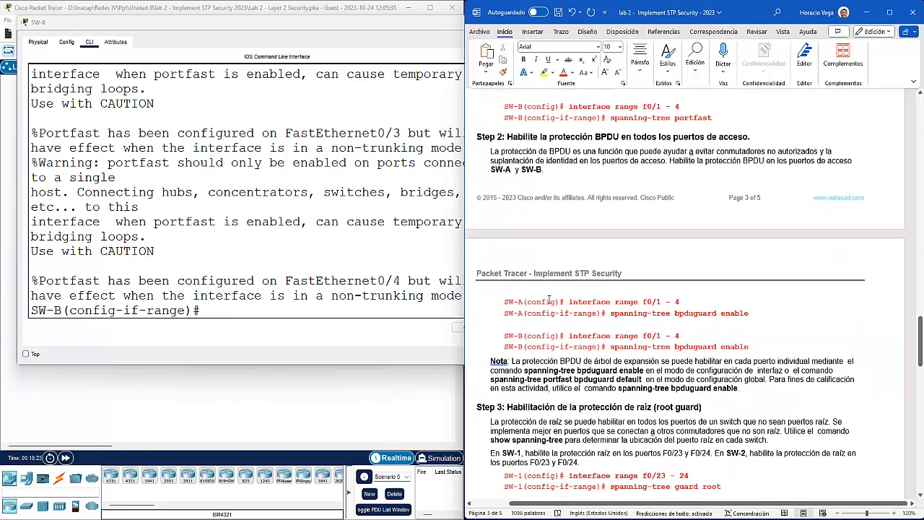
{"action": "left_click", "coordinate": [218, 312]}
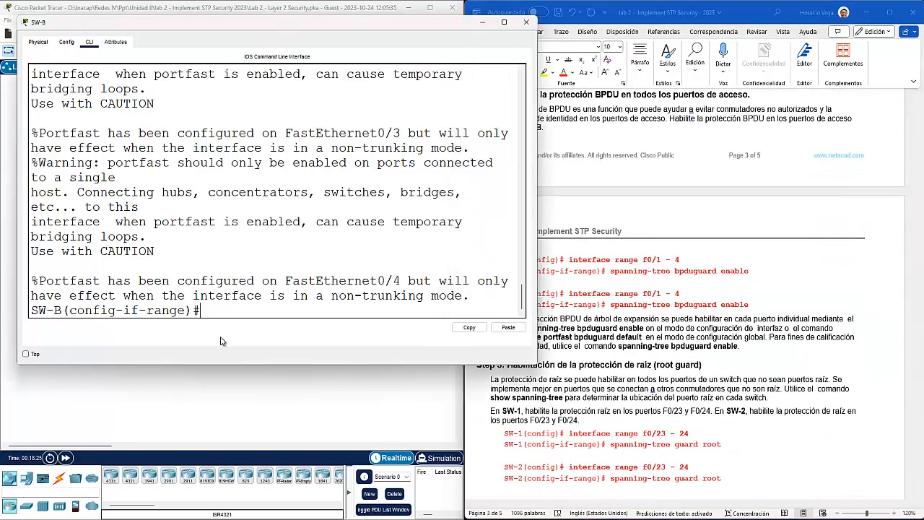
{"action": "left_click", "coordinate": [304, 389]}
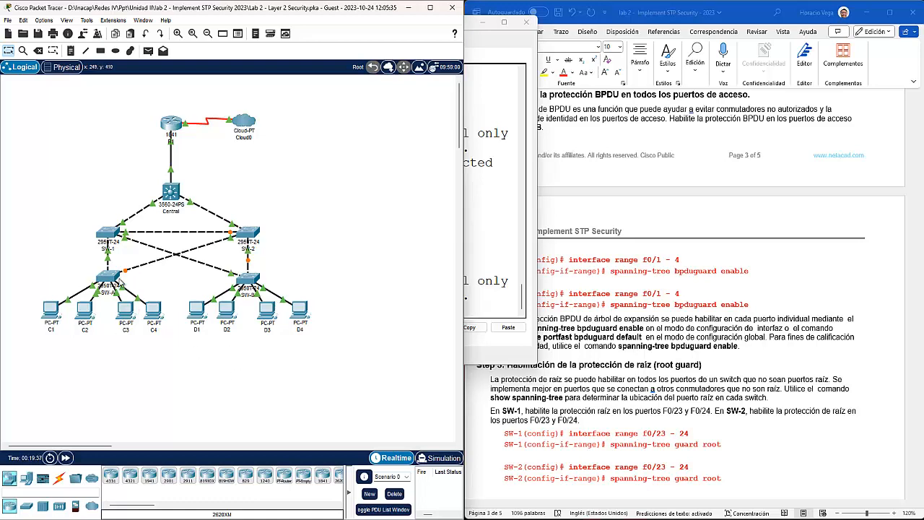
Step: On SW-A, reselect interface range f0/1-4 and run spanning-tree bpduguard enable
{"action": "left_click", "coordinate": [107, 277]}
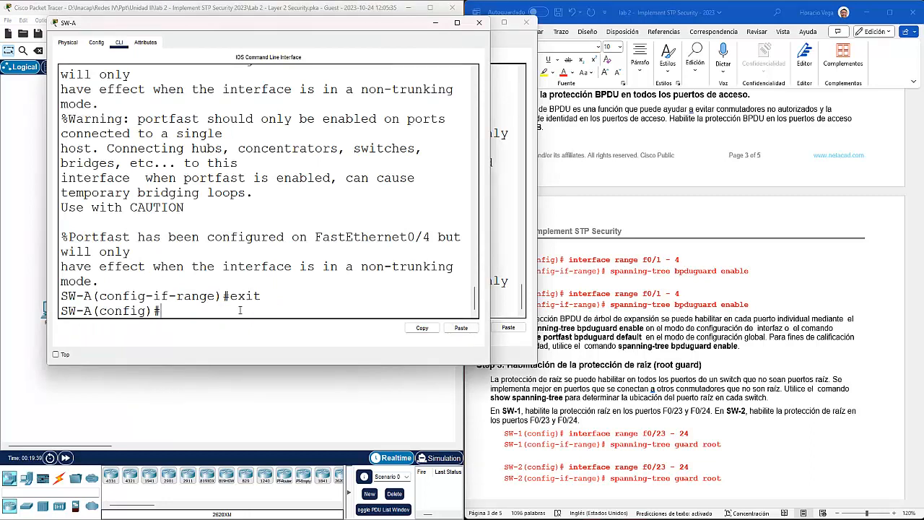
{"action": "type", "text": "spanning-tree portfast"}
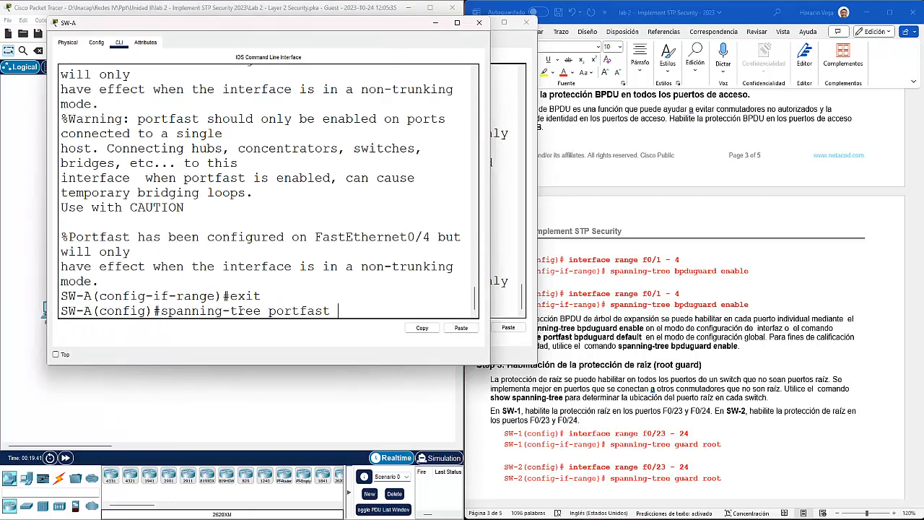
{"action": "key", "text": "Up"}
{"action": "key", "text": "Return"}
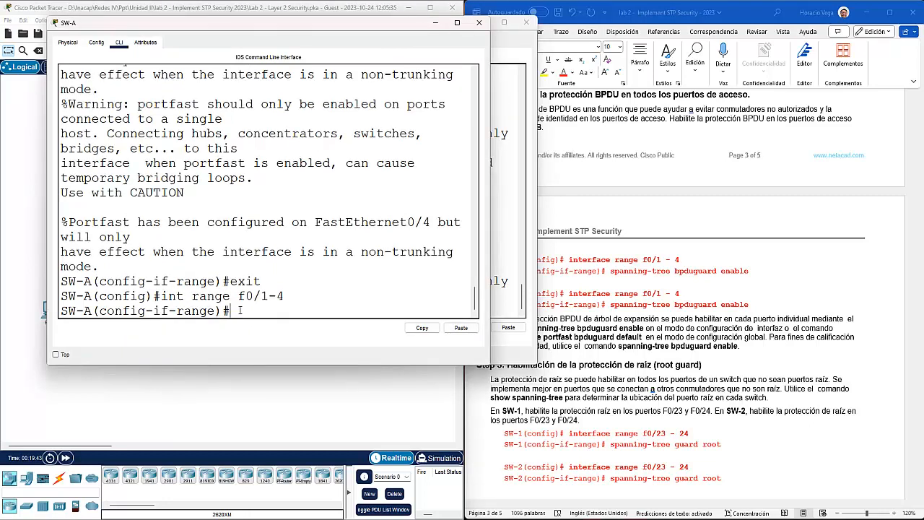
{"action": "type", "text": "span"}
{"action": "key", "text": "Tab"}
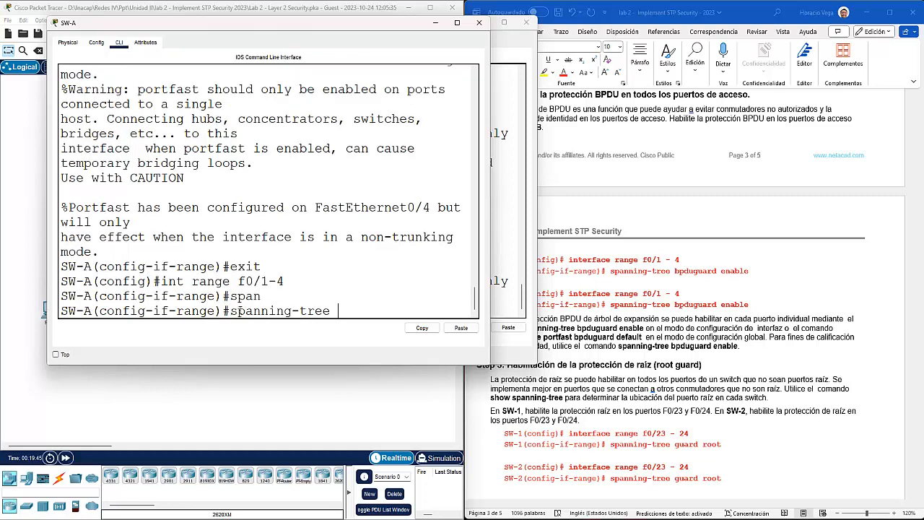
{"action": "type", "text": "b"}
{"action": "key", "text": "Tab"}
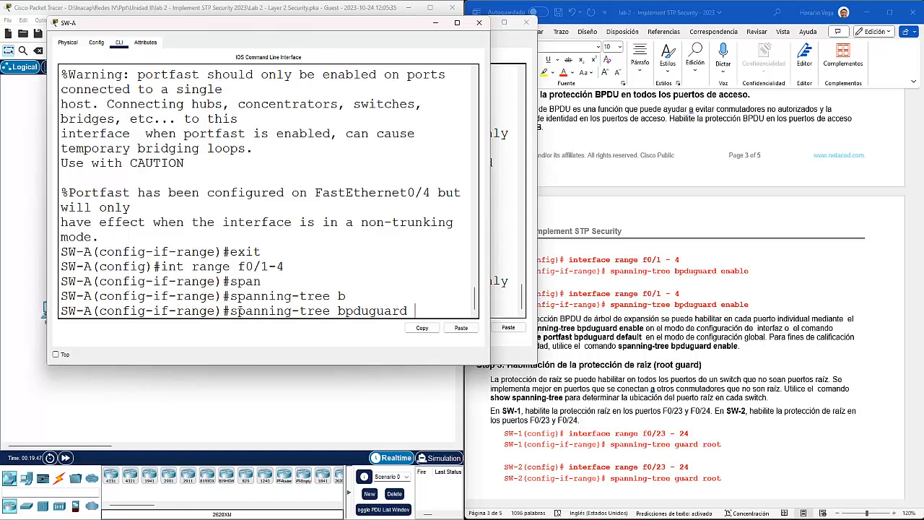
{"action": "type", "text": "e"}
{"action": "key", "text": "Tab"}
{"action": "key", "text": "Return"}
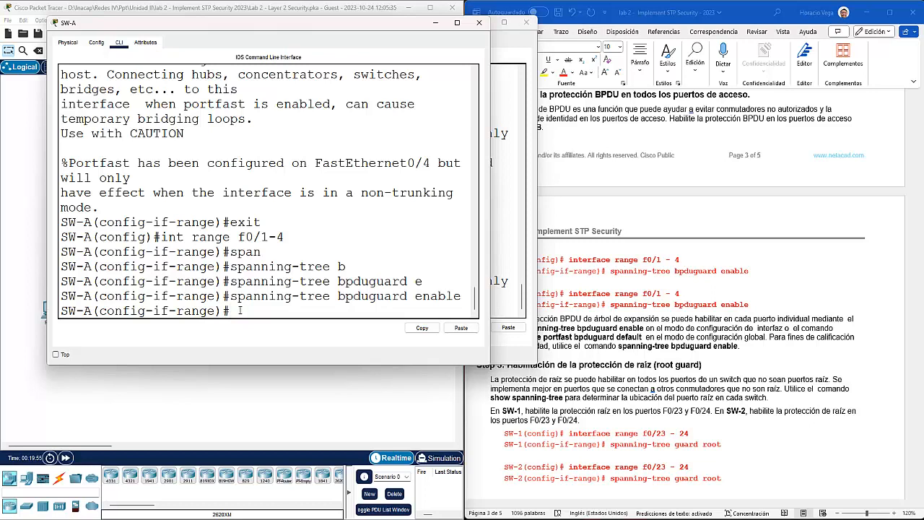
{"action": "left_click", "coordinate": [438, 23]}
Step: On SW-B's f0/1-4 range, run spanning-tree bpduguard enable
{"action": "left_click", "coordinate": [248, 280]}
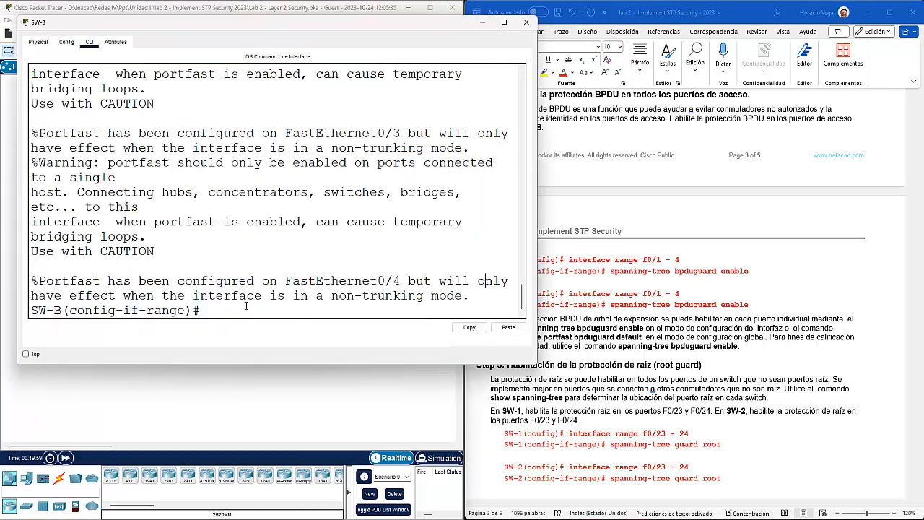
{"action": "type", "text": "span"}
{"action": "key", "text": "Tab"}
{"action": "type", "text": "b"}
{"action": "key", "text": "Tab"}
{"action": "type", "text": "e"}
{"action": "key", "text": "Tab"}
{"action": "key", "text": "Return"}
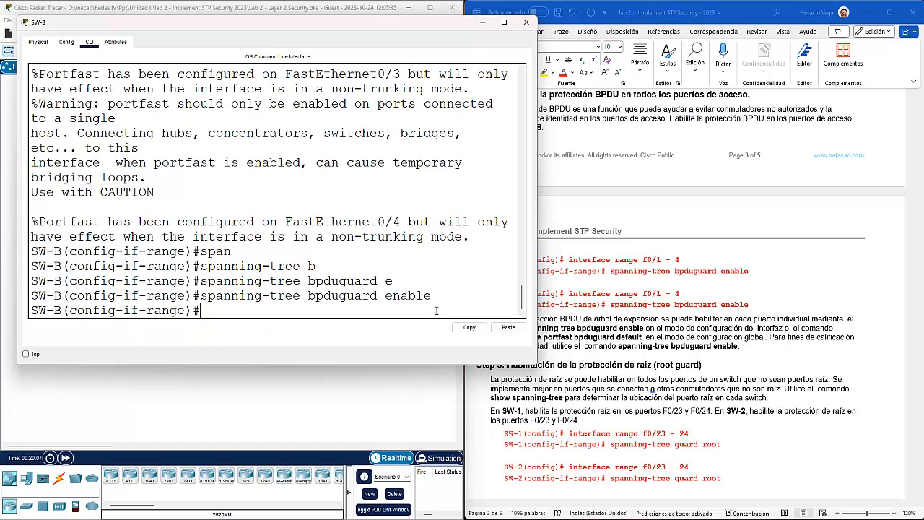
{"action": "left_click", "coordinate": [688, 337]}
Step: Highlight the bpduguard enable note and scroll the guide down to Parte 3 storm control and Parte 4
{"action": "scroll", "coordinate": [688, 336], "scroll_direction": "down", "scroll_amount": 3}
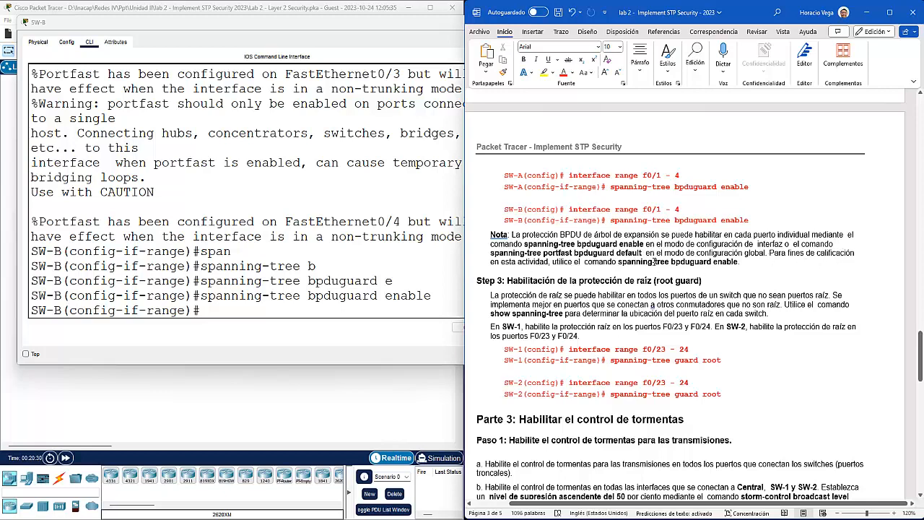
{"action": "left_click_drag", "start_coordinate": [738, 262], "coordinate": [554, 263]}
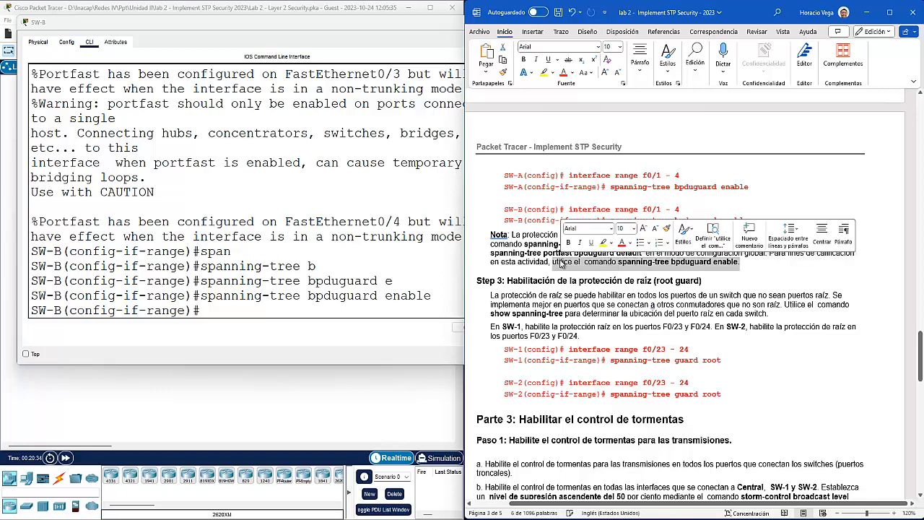
{"action": "scroll", "coordinate": [585, 263], "scroll_direction": "down", "scroll_amount": 3}
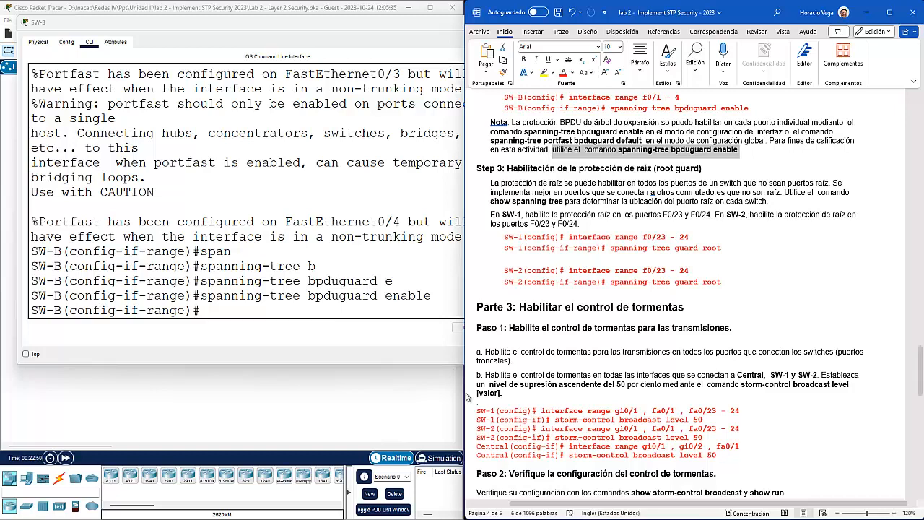
{"action": "scroll", "coordinate": [739, 344], "scroll_direction": "down", "scroll_amount": 4}
{"action": "scroll", "coordinate": [739, 345], "scroll_direction": "down", "scroll_amount": 2}
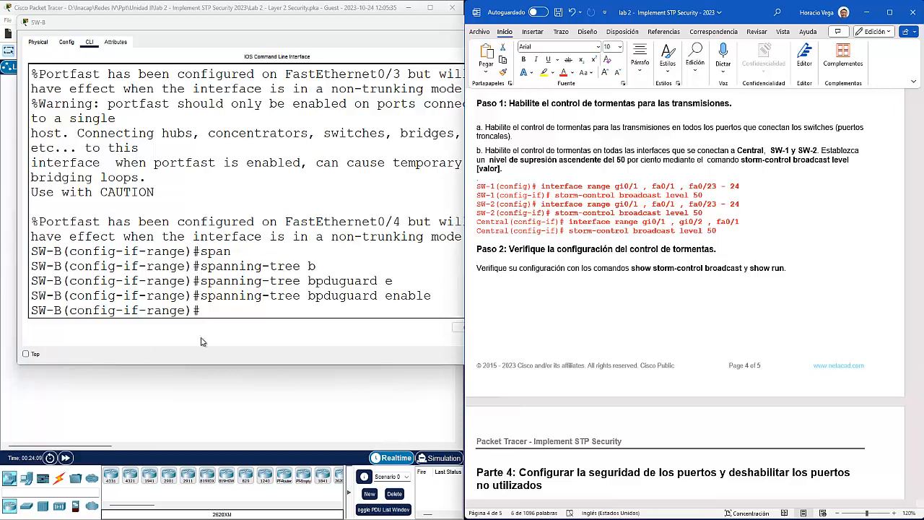
Step: Open SW-1's CLI, enter global configuration and select interface range g0/1,f0/1,f0/23-24
{"action": "left_click", "coordinate": [235, 392]}
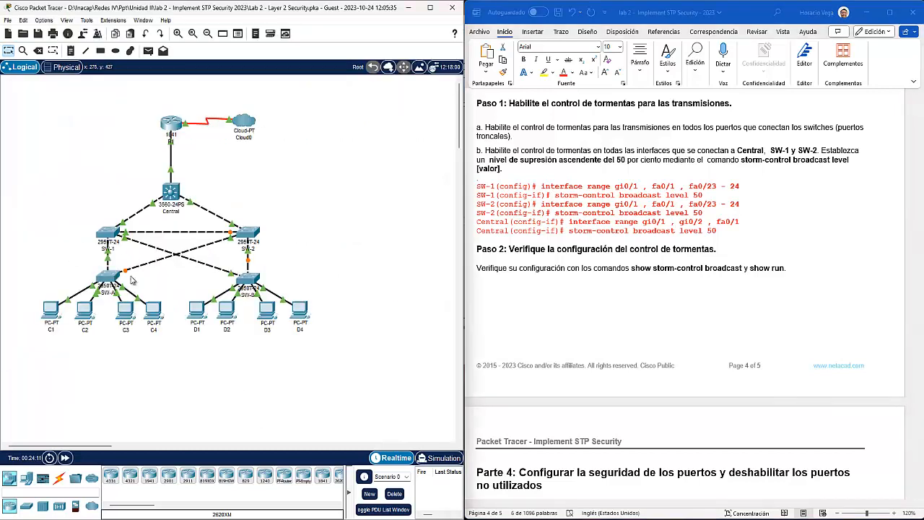
{"action": "left_click", "coordinate": [108, 234]}
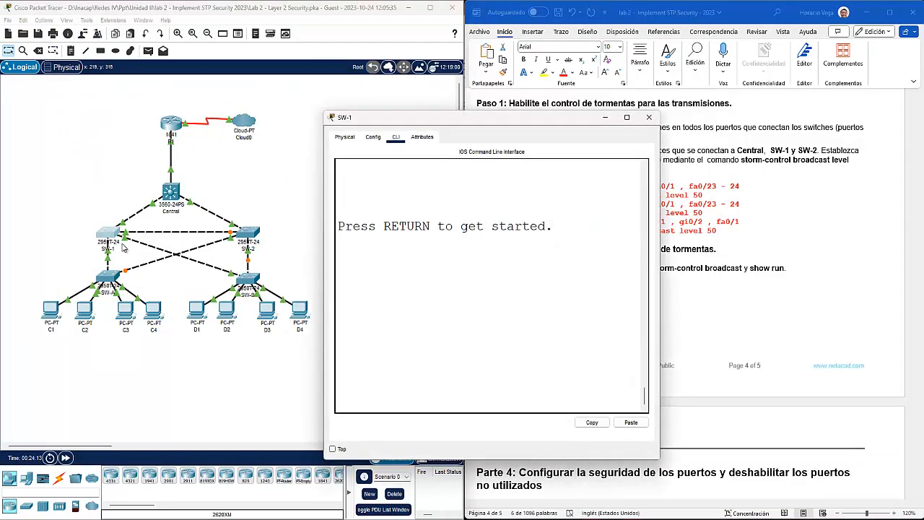
{"action": "left_click_drag", "start_coordinate": [447, 123], "coordinate": [173, 65]}
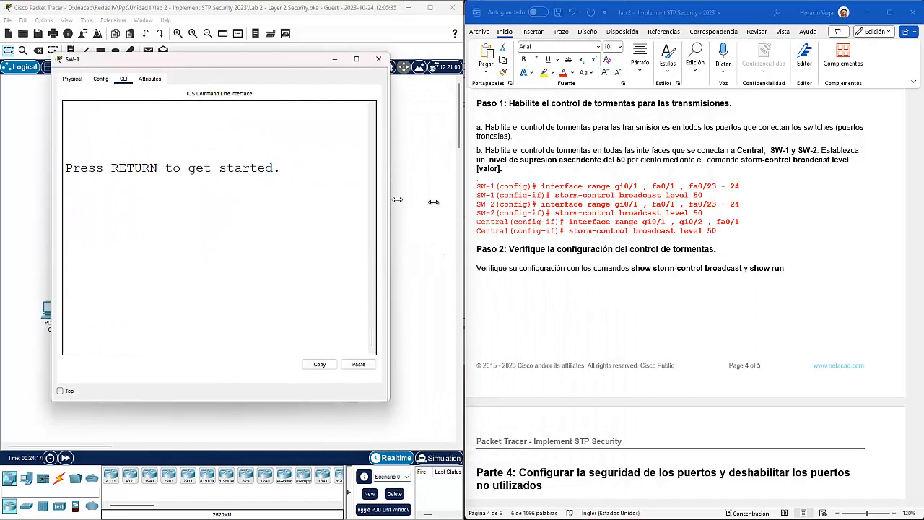
{"action": "left_click_drag", "start_coordinate": [390, 200], "coordinate": [481, 203]}
{"action": "key", "text": "Return"}
{"action": "type", "text": "en"}
{"action": "key", "text": "Return"}
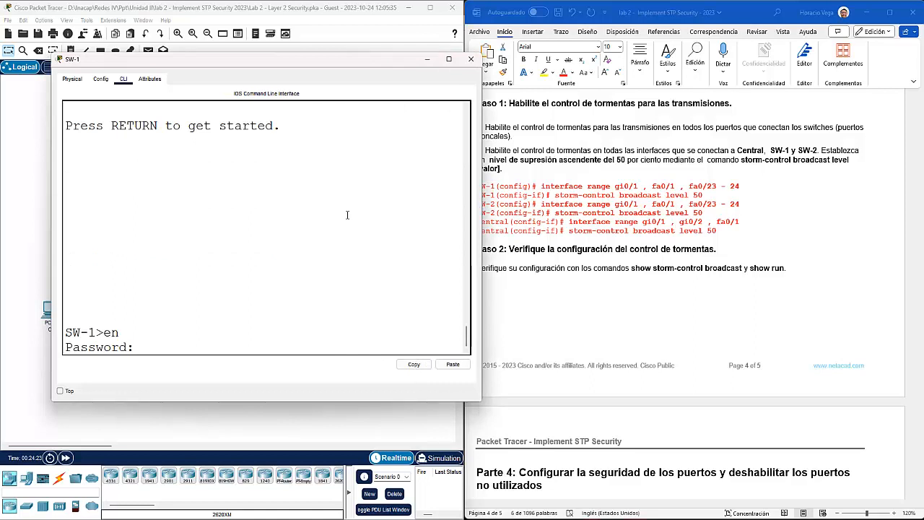
{"action": "key", "text": "Return"}
{"action": "type", "text": "config t"}
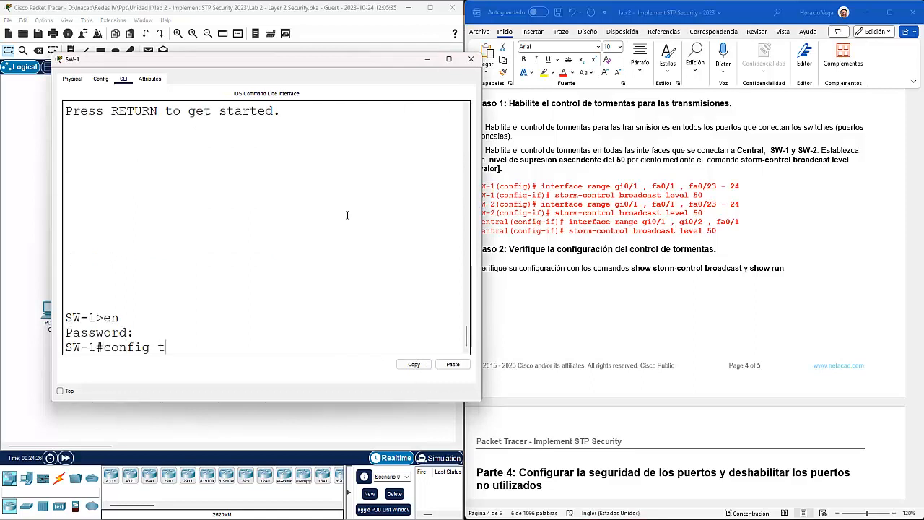
{"action": "key", "text": "Return"}
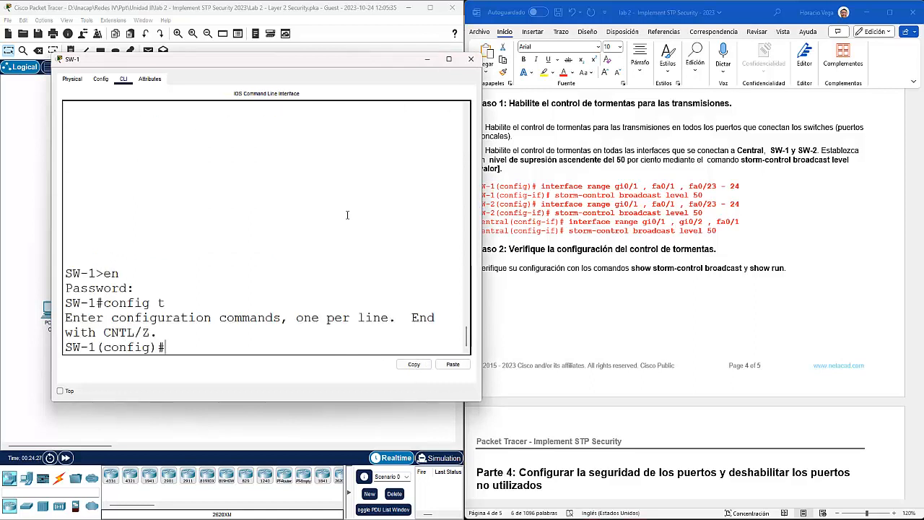
{"action": "type", "text": "interface range"}
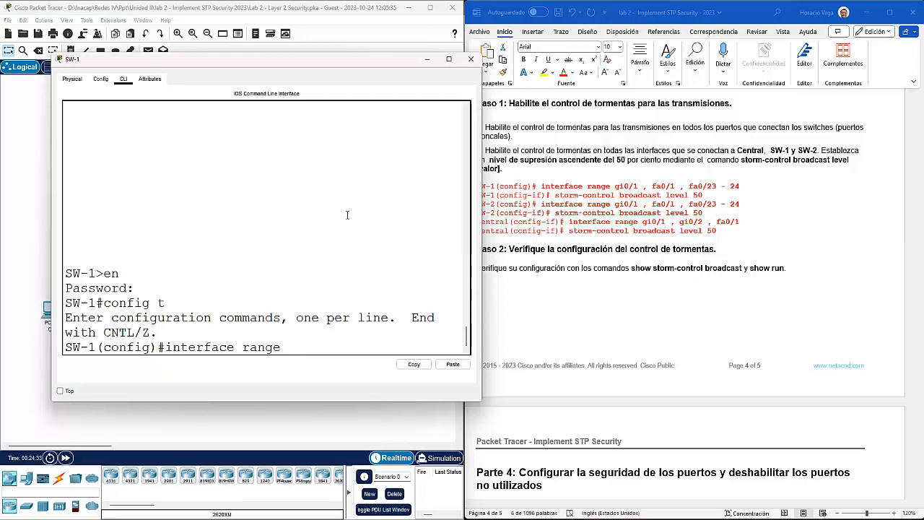
{"action": "type", "text": " g0/1,f0/"}
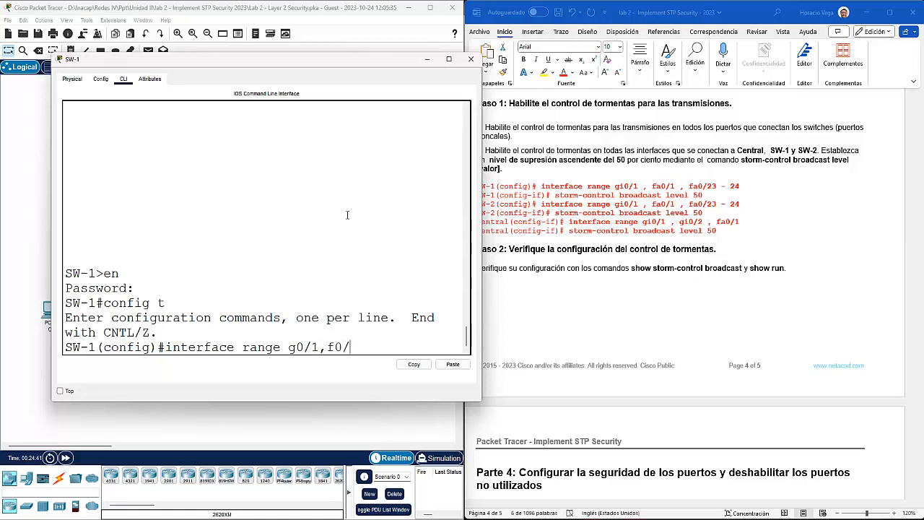
{"action": "type", "text": "1,f0/23-24"}
{"action": "left_click_drag", "start_coordinate": [302, 65], "coordinate": [574, 62]}
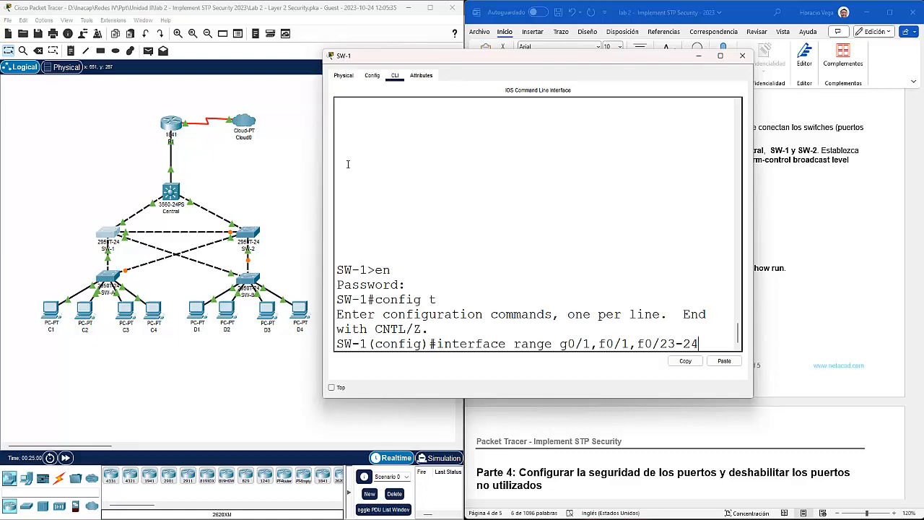
{"action": "left_click_drag", "start_coordinate": [566, 62], "coordinate": [284, 38]}
{"action": "key", "text": "Return"}
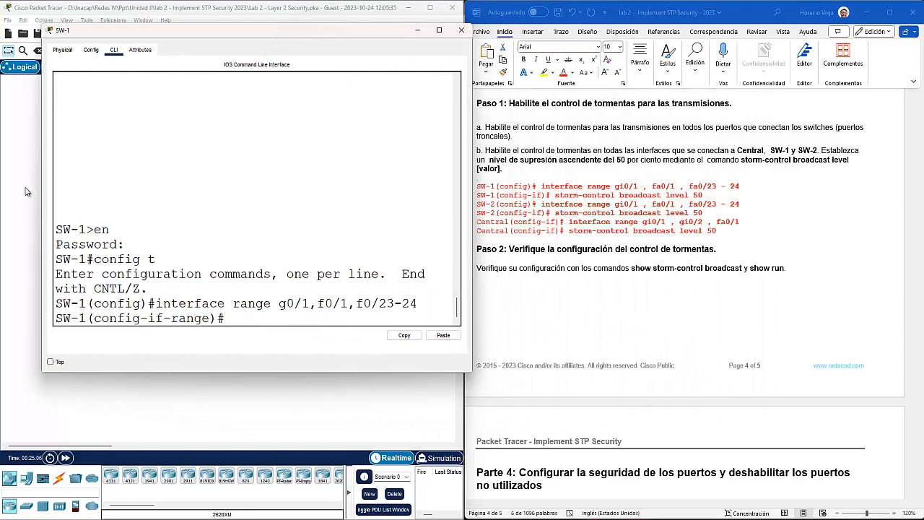
Step: Apply storm-control broadcast level 50 to those SW-1 ports and exit the interface range
{"action": "left_click_drag", "start_coordinate": [41, 182], "coordinate": [1, 181]}
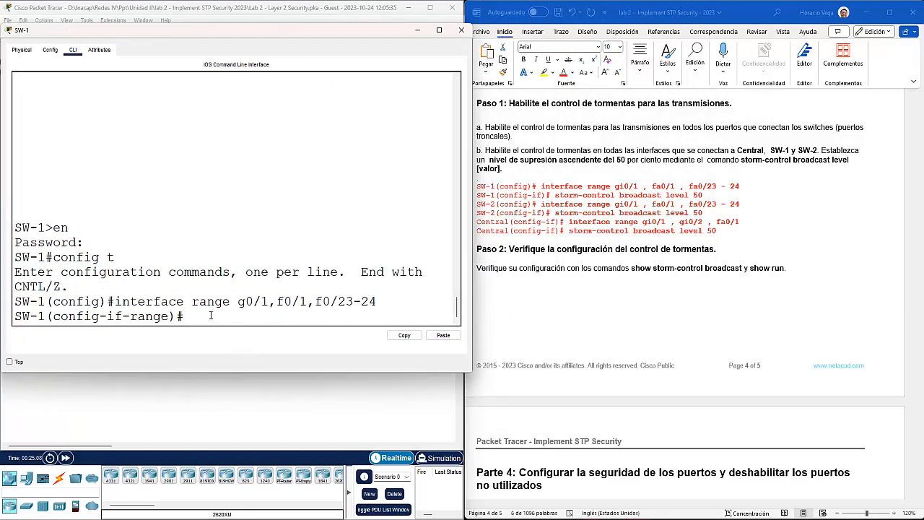
{"action": "type", "text": "st"}
{"action": "key", "text": "Tab"}
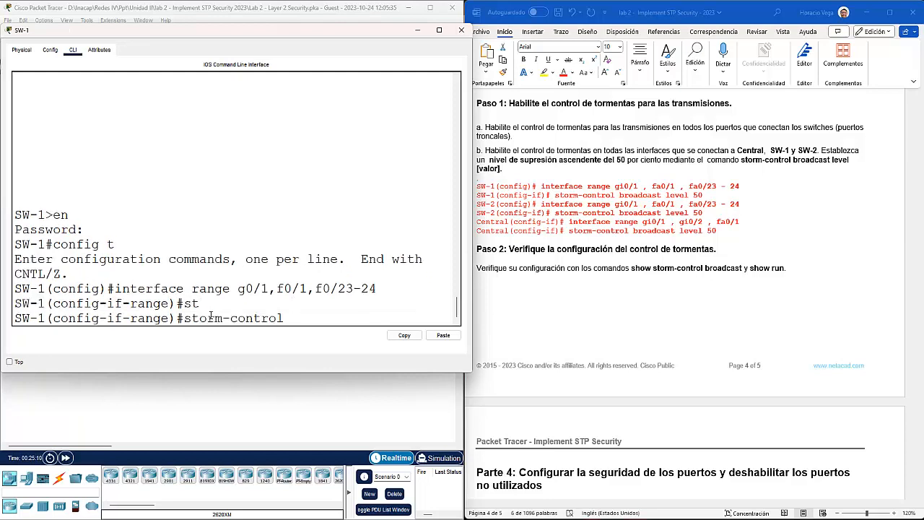
{"action": "type", "text": "b"}
{"action": "key", "text": "Tab"}
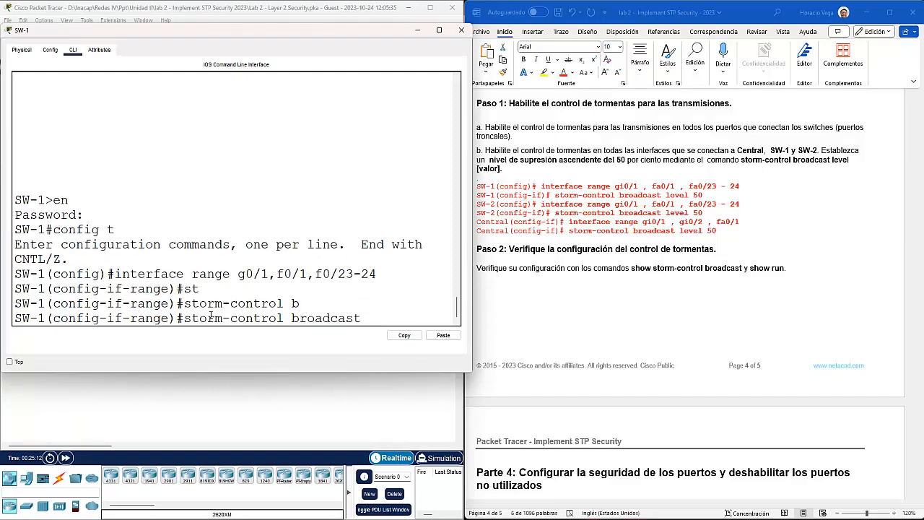
{"action": "type", "text": "l"}
{"action": "key", "text": "Tab"}
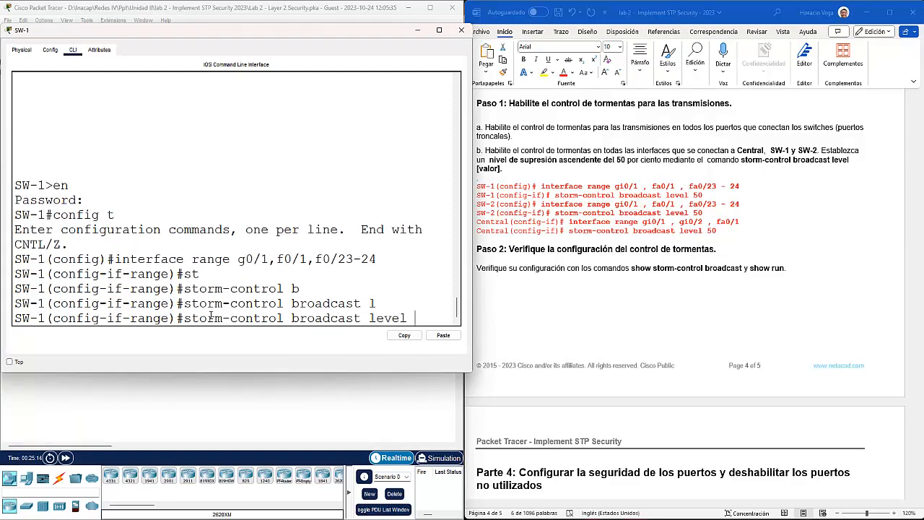
{"action": "type", "text": "50"}
{"action": "key", "text": "Return"}
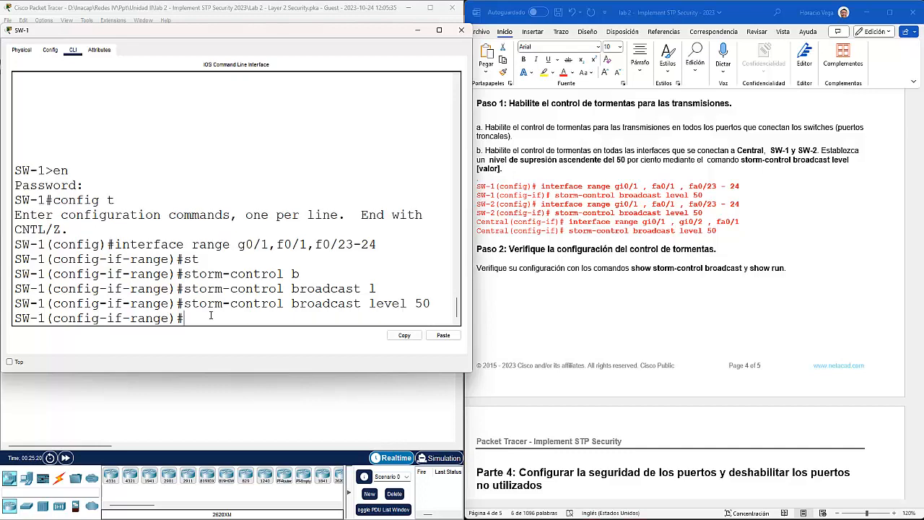
{"action": "type", "text": "exit"}
{"action": "key", "text": "Return"}
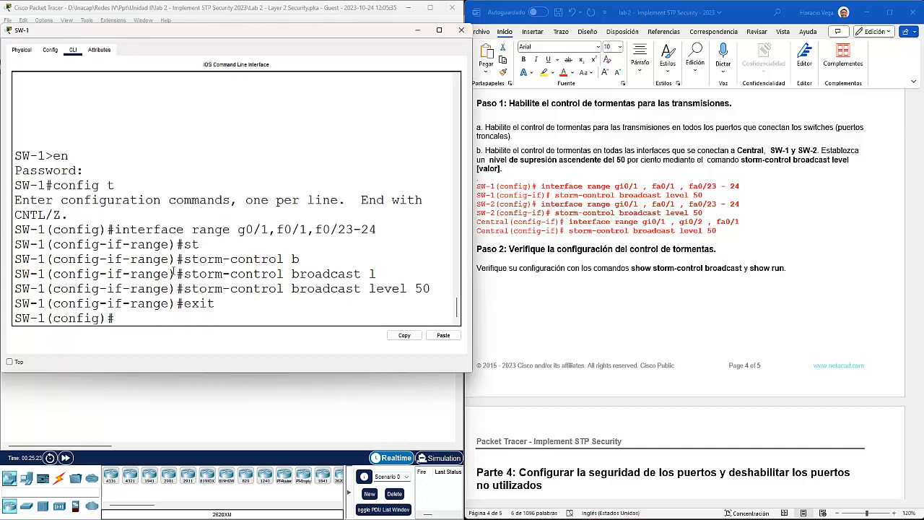
{"action": "left_click", "coordinate": [154, 393]}
Step: Open SW-2's CLI, enter global configuration and select interface range g0/1,f0/1,f0/23-24
{"action": "left_click", "coordinate": [248, 234]}
{"action": "left_click_drag", "start_coordinate": [454, 119], "coordinate": [139, 55]}
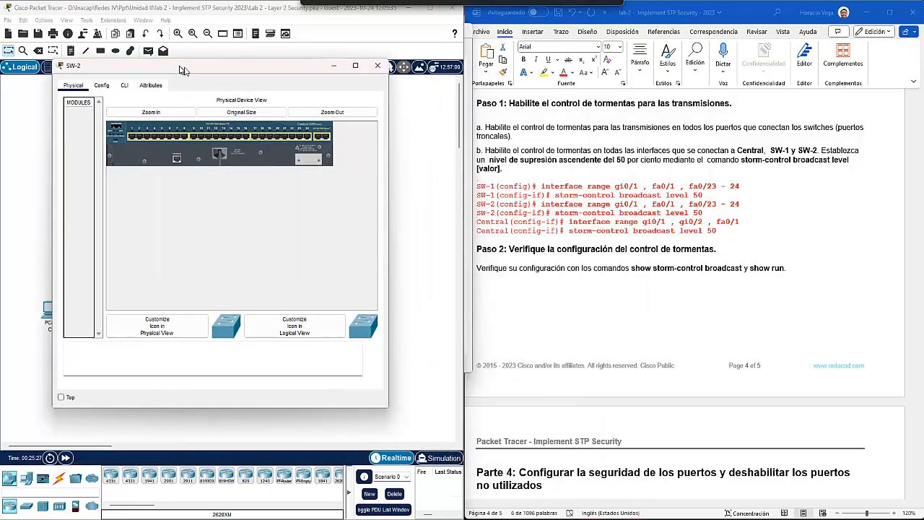
{"action": "left_click", "coordinate": [81, 72]}
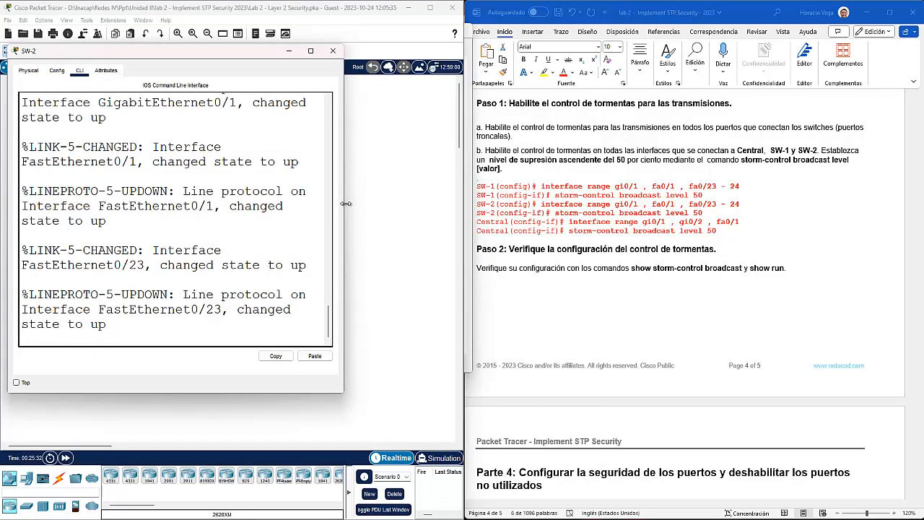
{"action": "left_click_drag", "start_coordinate": [344, 203], "coordinate": [454, 211]}
{"action": "key", "text": "Return"}
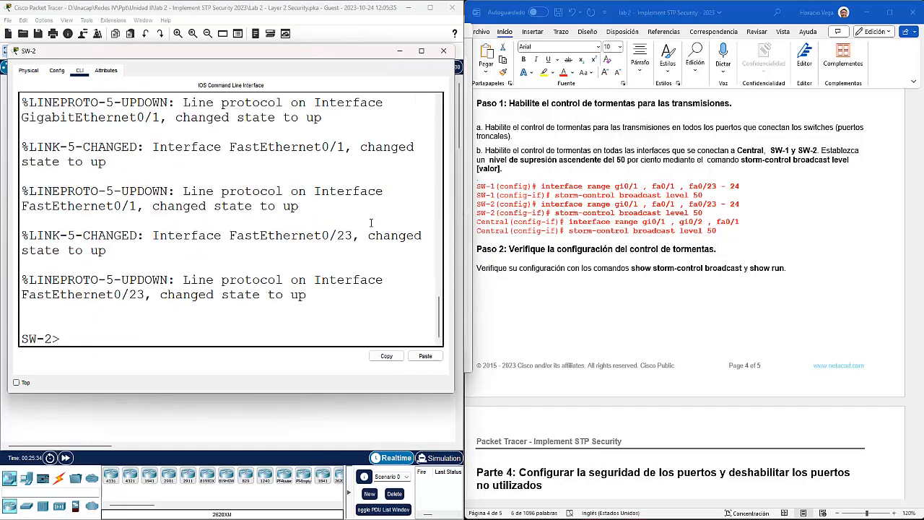
{"action": "type", "text": "en"}
{"action": "key", "text": "Return"}
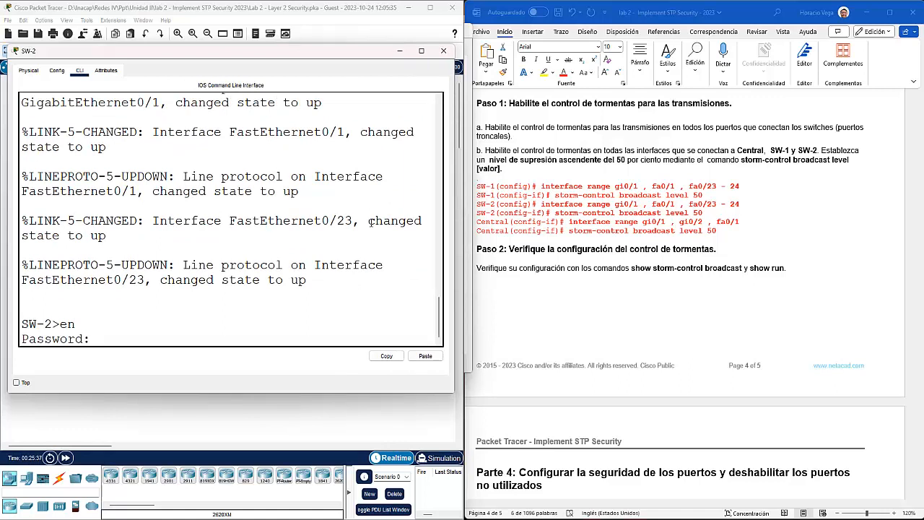
{"action": "key", "text": "Return"}
{"action": "type", "text": "config t"}
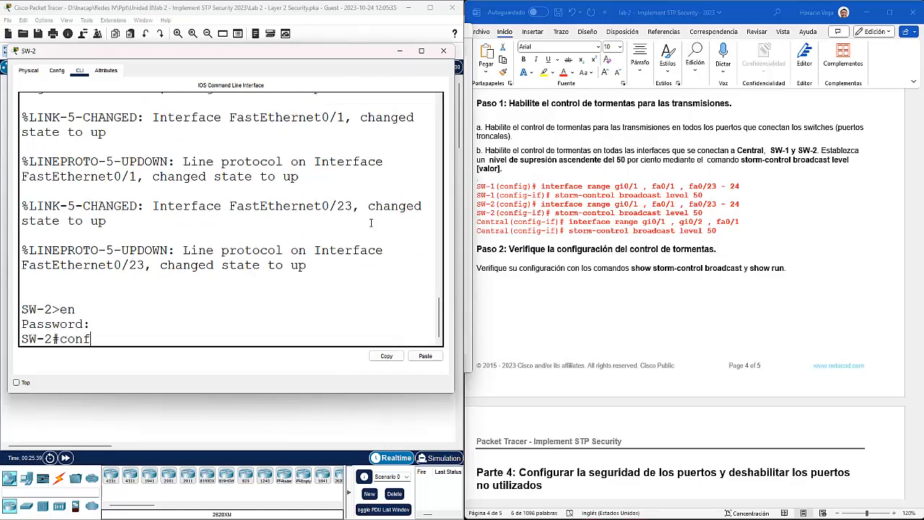
{"action": "key", "text": "Return"}
{"action": "type", "text": "interface range "}
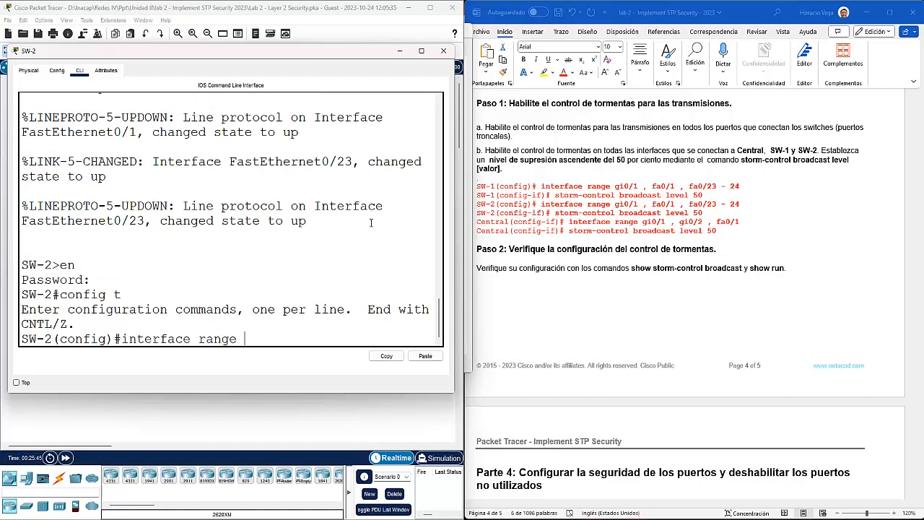
{"action": "type", "text": "g0/1,f0/1,f0/23-24"}
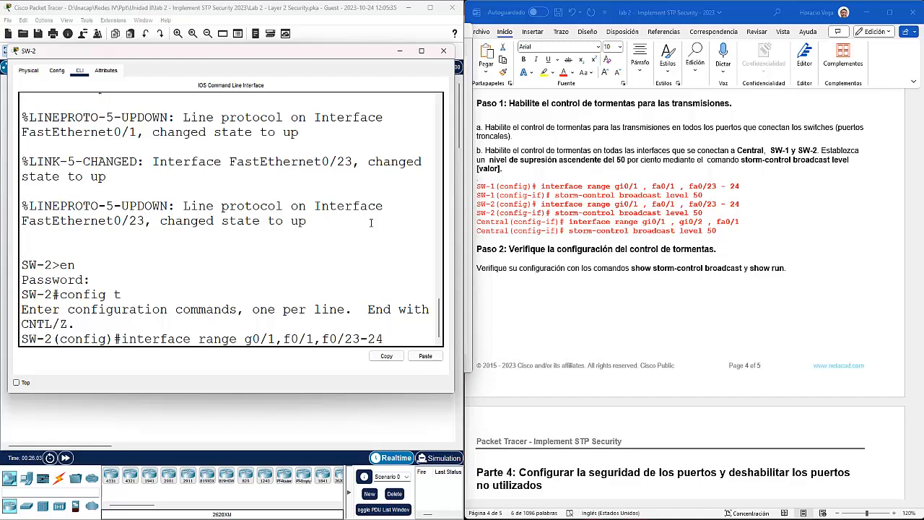
{"action": "key", "text": "Return"}
Step: Apply storm-control broadcast level 50 to those SW-2 ports and exit the interface range
{"action": "type", "text": "st"}
{"action": "key", "text": "Tab"}
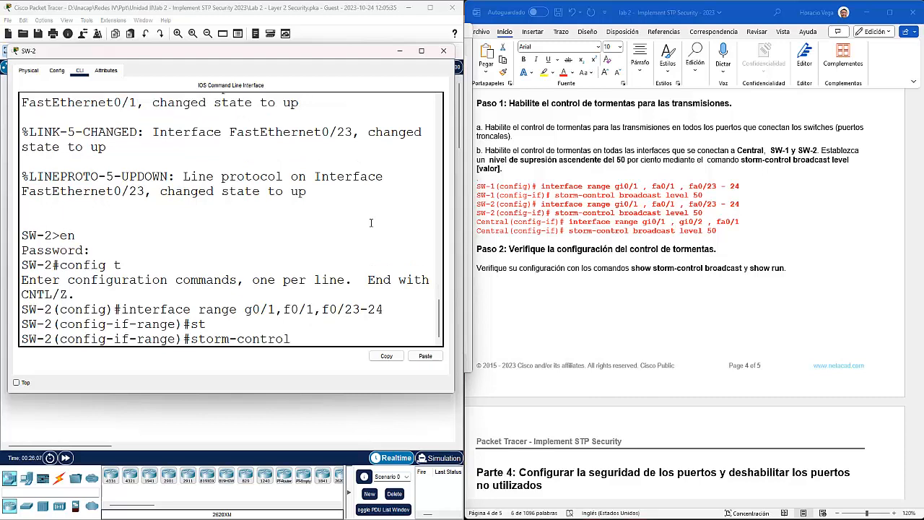
{"action": "type", "text": "b"}
{"action": "key", "text": "Tab"}
{"action": "type", "text": "l"}
{"action": "key", "text": "Tab"}
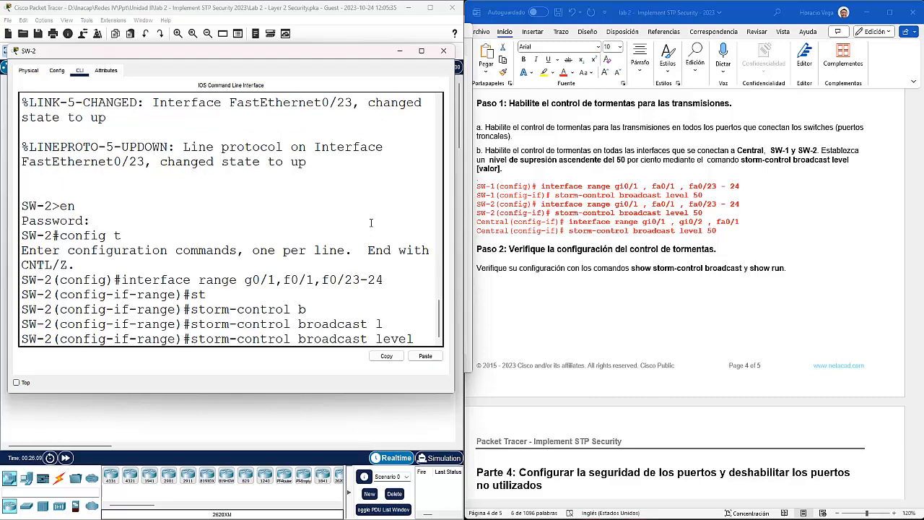
{"action": "type", "text": "50"}
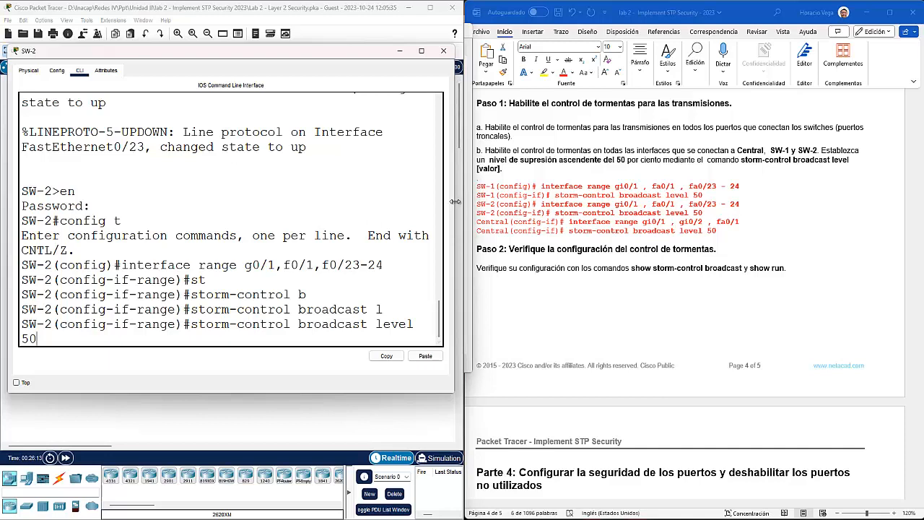
{"action": "left_click_drag", "start_coordinate": [455, 201], "coordinate": [474, 203]}
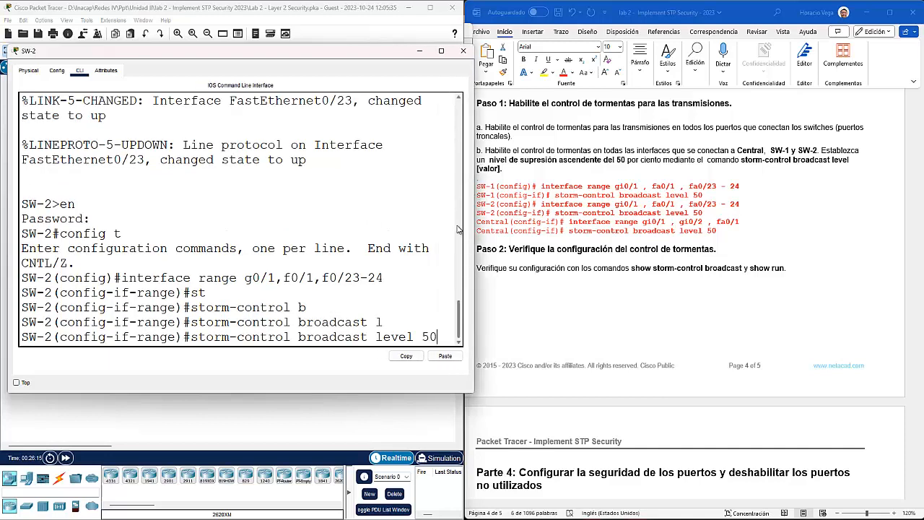
{"action": "key", "text": "Return"}
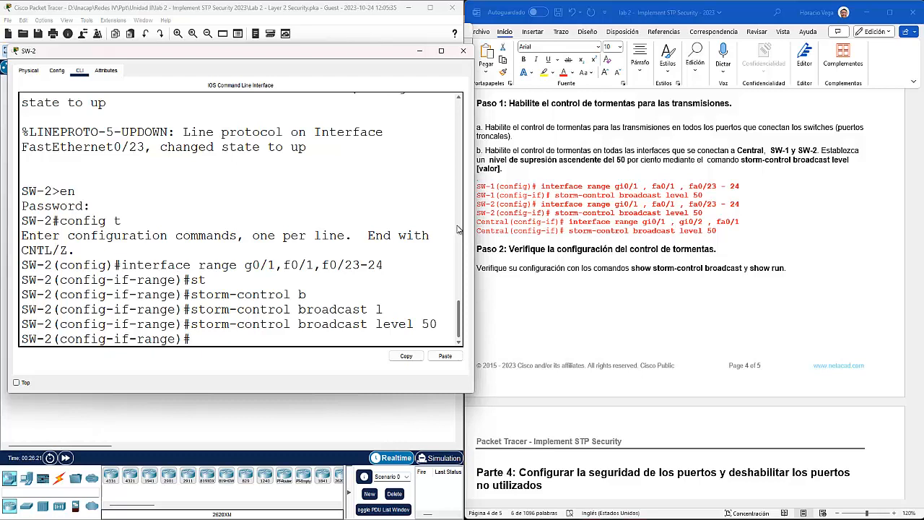
{"action": "type", "text": "exit"}
{"action": "key", "text": "Return"}
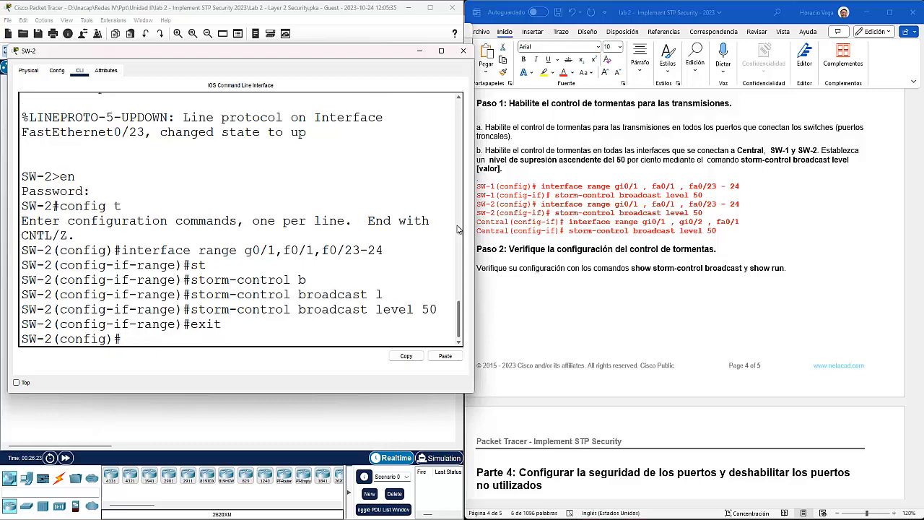
{"action": "key", "text": "Return"}
{"action": "left_click", "coordinate": [273, 404]}
Step: Open Central's console and enter privileged mode, then global configuration mode
{"action": "left_click", "coordinate": [171, 192]}
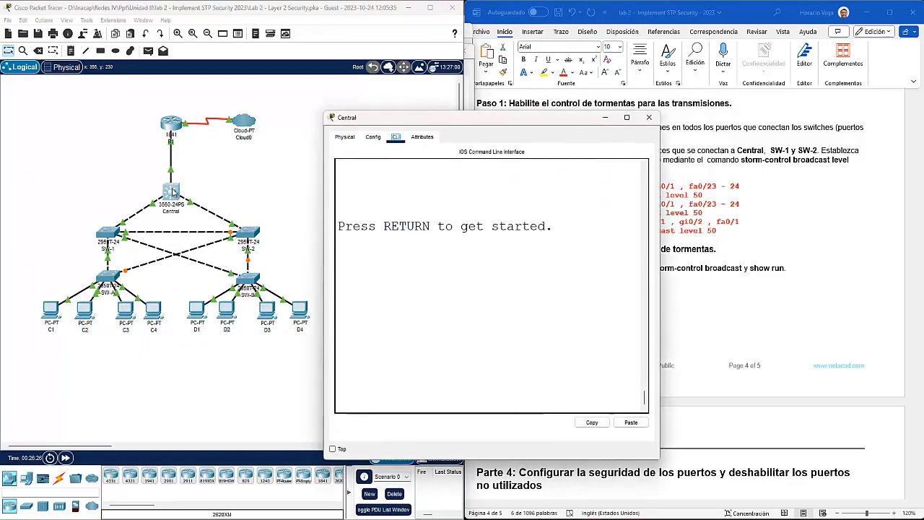
{"action": "left_click_drag", "start_coordinate": [449, 126], "coordinate": [178, 63]}
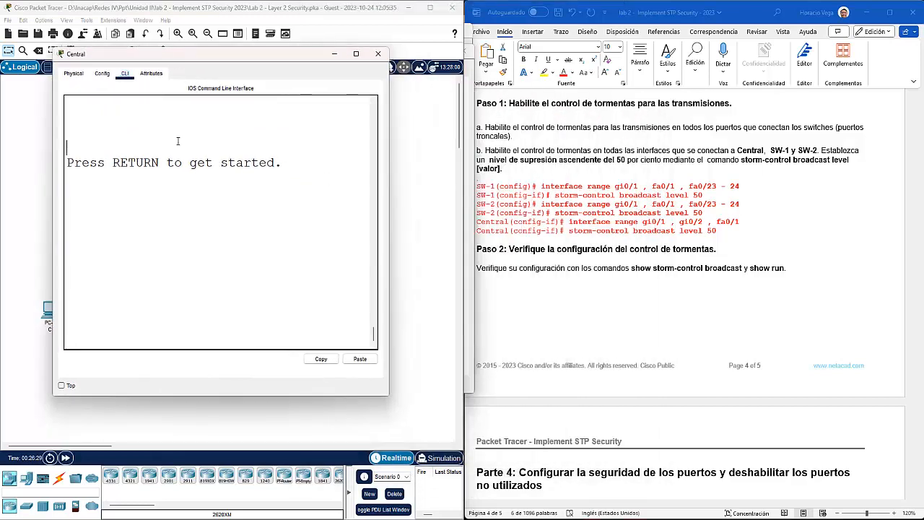
{"action": "key", "text": "Return"}
{"action": "type", "text": "entral>en"}
{"action": "key", "text": "Return"}
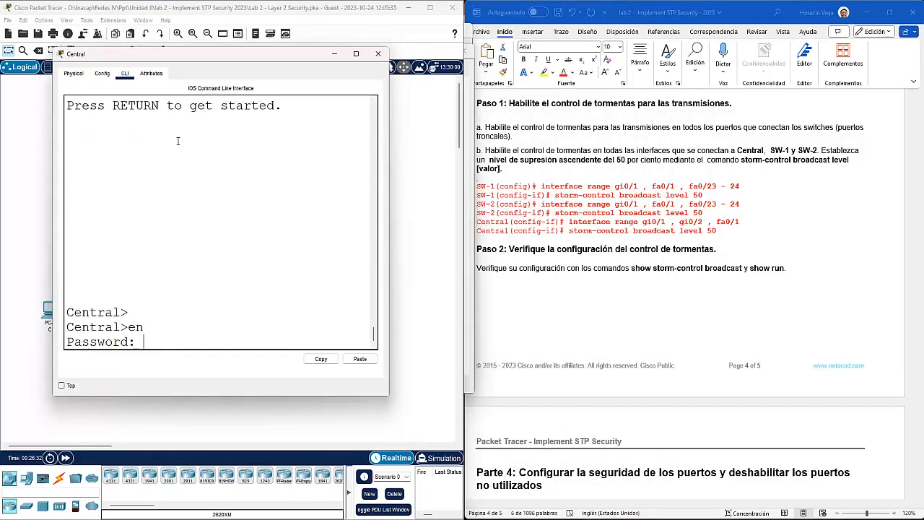
{"action": "key", "text": "Return"}
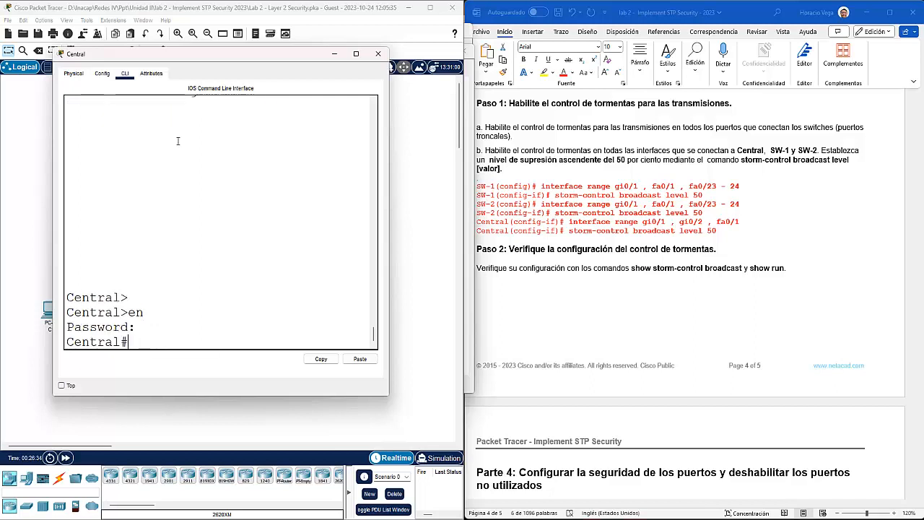
{"action": "type", "text": "config t"}
{"action": "key", "text": "Return"}
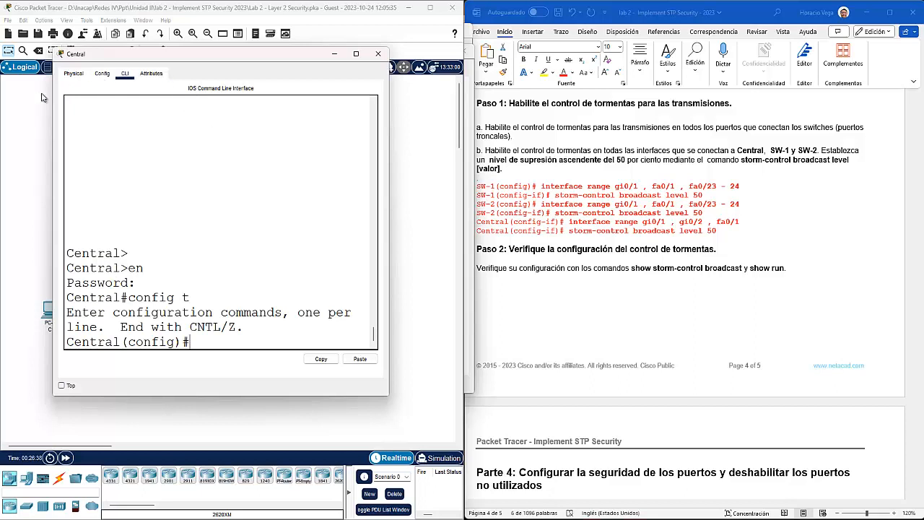
Step: Select Central's interface range g0/1, g0/2 and f0/1
{"action": "left_click_drag", "start_coordinate": [52, 176], "coordinate": [1, 176]}
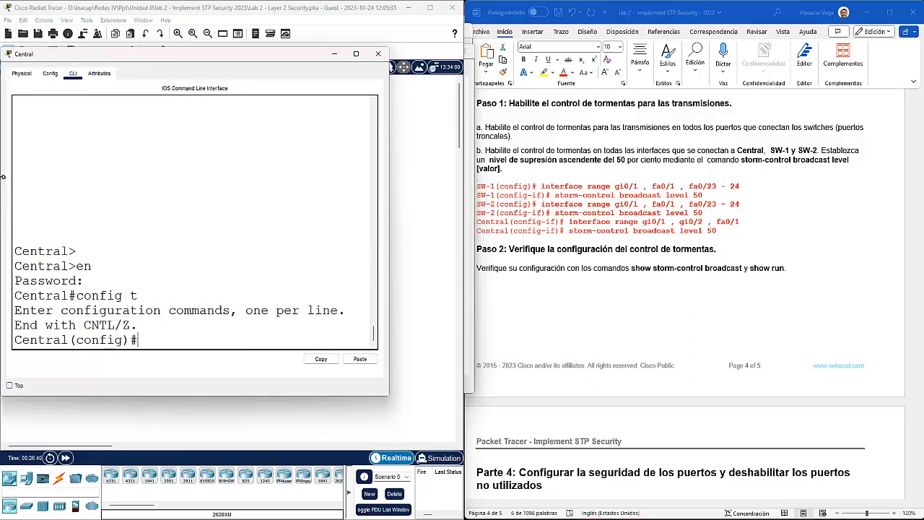
{"action": "left_click_drag", "start_coordinate": [391, 171], "coordinate": [454, 171]}
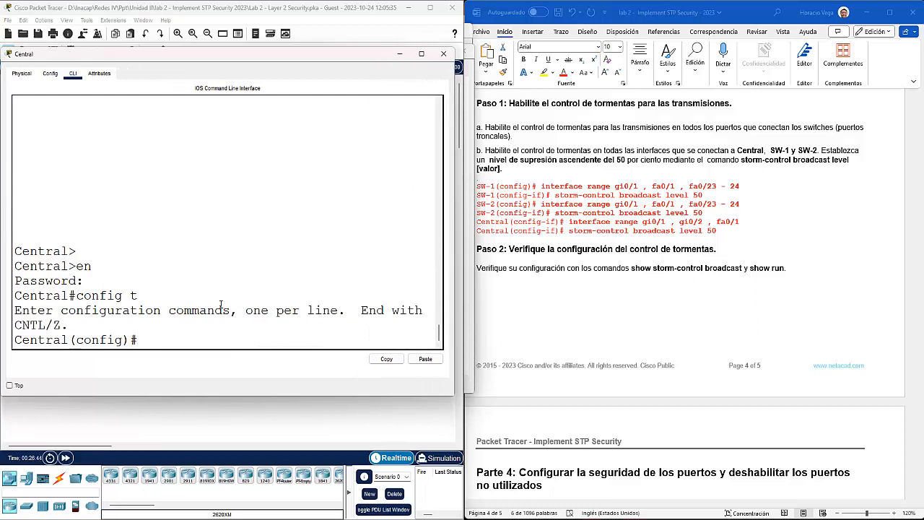
{"action": "type", "text": "interface range "}
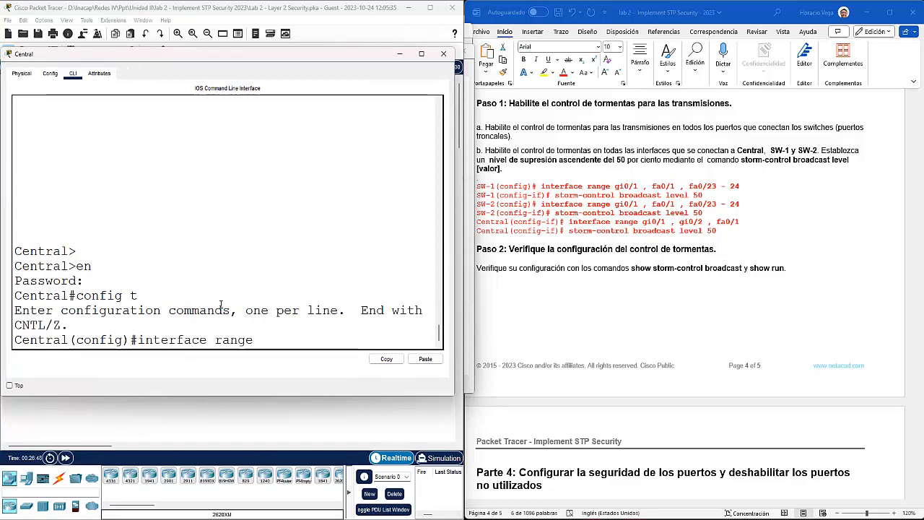
{"action": "type", "text": "g0/1"}
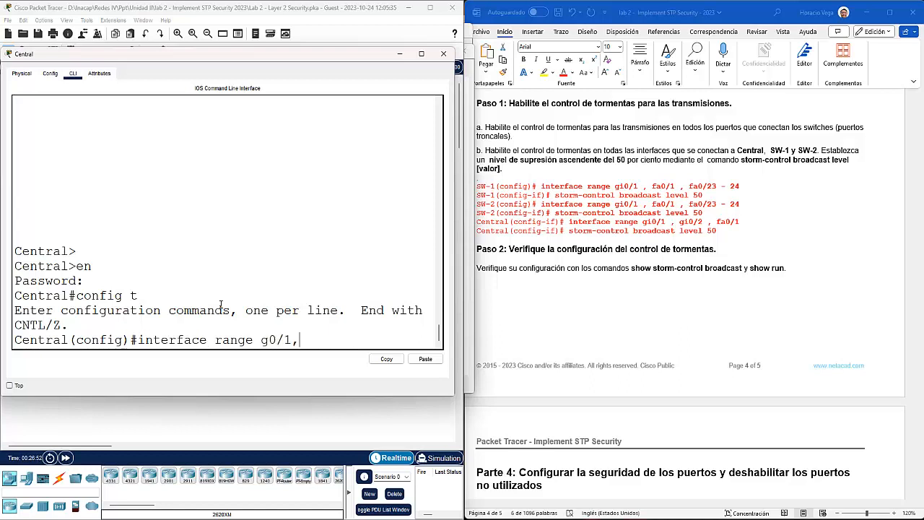
{"action": "type", "text": ",g0/2,"}
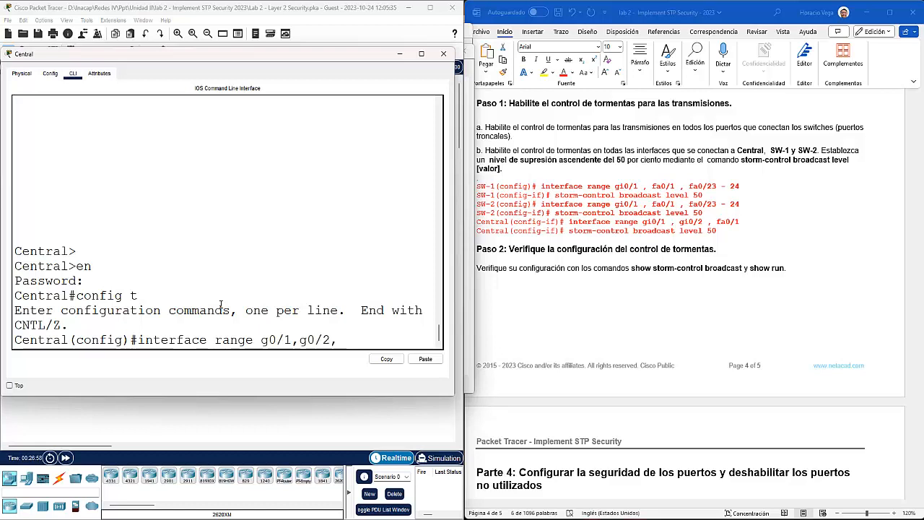
{"action": "type", "text": "f0/1"}
{"action": "key", "text": "Return"}
Step: Apply storm-control broadcast level 50 to the selected interfaces
{"action": "type", "text": "storm-control"}
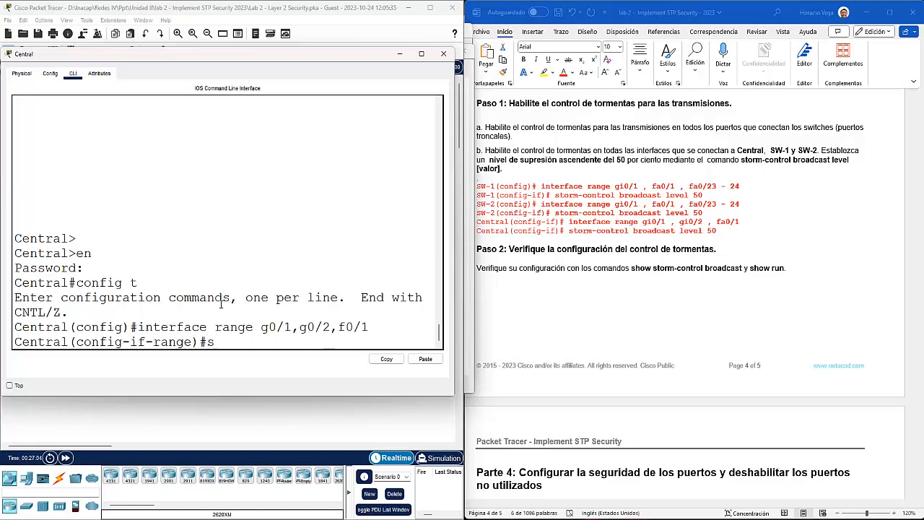
{"action": "key", "text": "Tab"}
{"action": "type", "text": "b"}
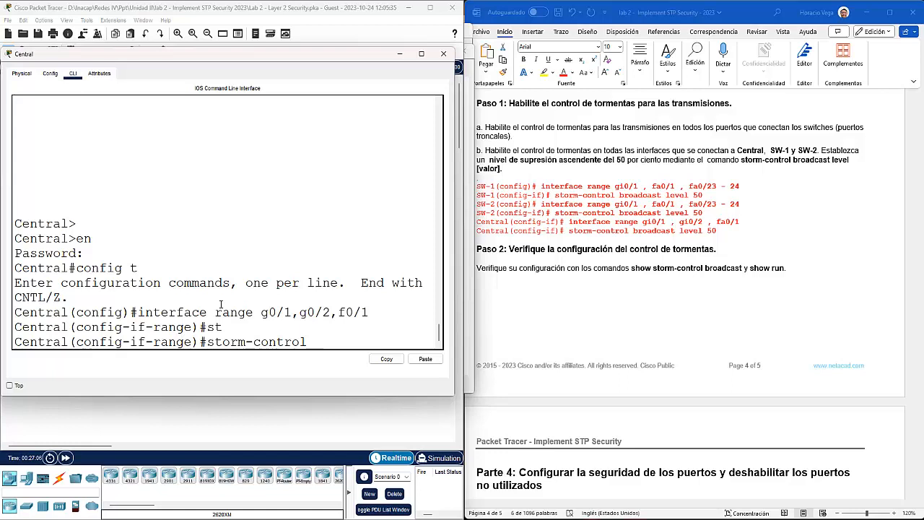
{"action": "key", "text": "Tab"}
{"action": "type", "text": "l"}
{"action": "key", "text": "Tab"}
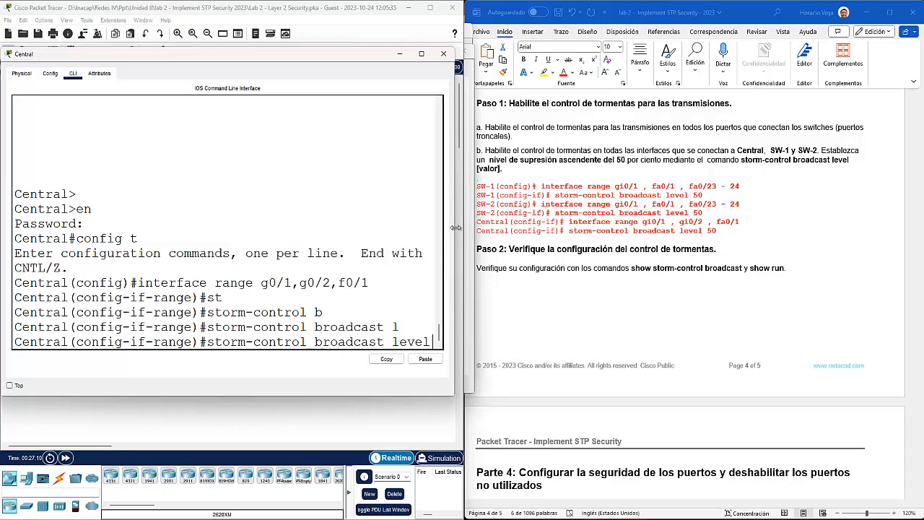
{"action": "left_click_drag", "start_coordinate": [455, 227], "coordinate": [492, 229]}
{"action": "type", "text": "50"}
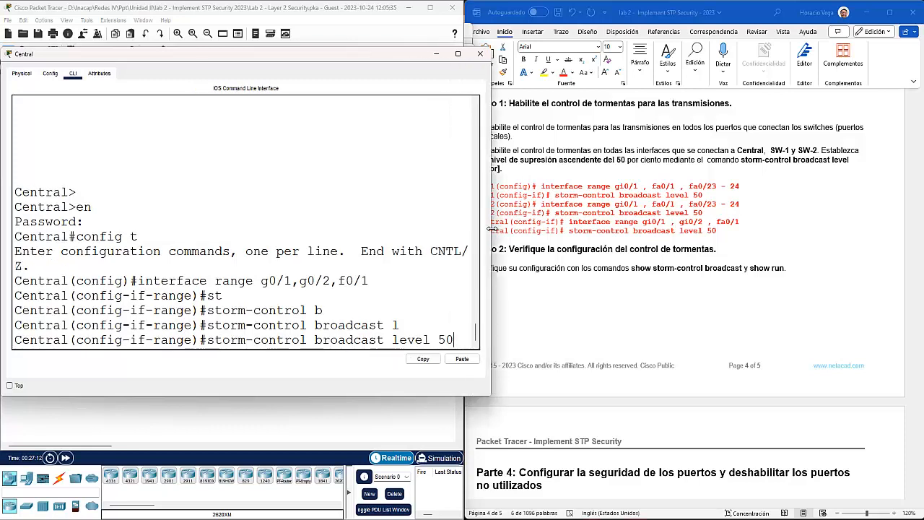
{"action": "key", "text": "Return"}
Step: Exit twice to leave Central's configuration mode
{"action": "type", "text": "exit"}
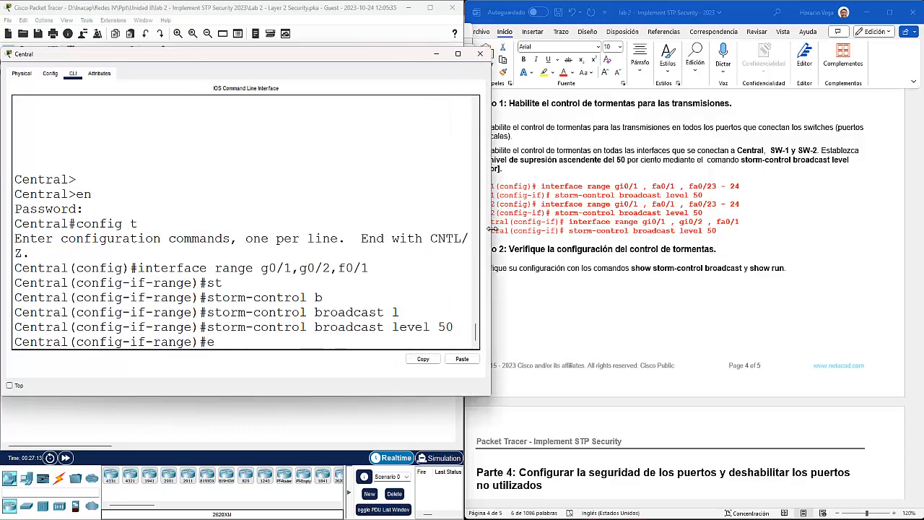
{"action": "key", "text": "Return"}
{"action": "key", "text": "Return"}
{"action": "type", "text": "exit"}
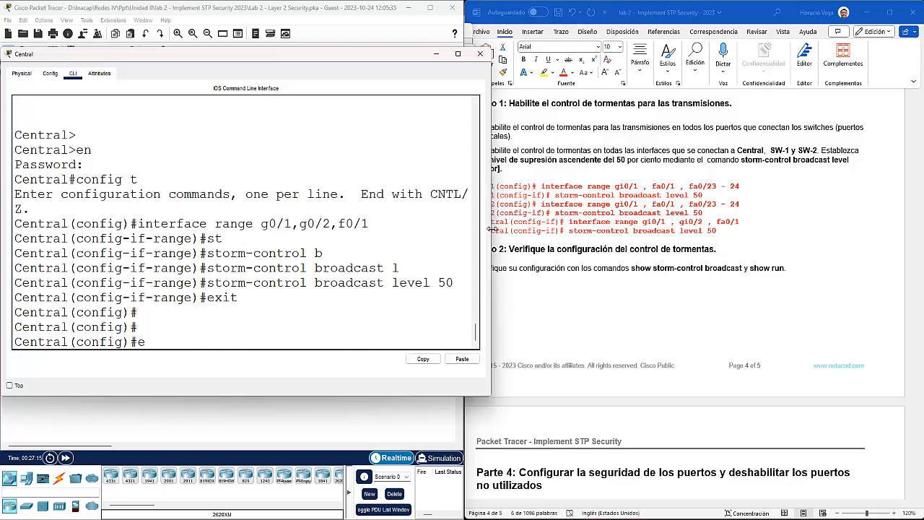
{"action": "key", "text": "Return"}
{"action": "key", "text": "Return"}
{"action": "key", "text": "Return"}
Step: Run show storm-control broadcast and check the 50.00% upper levels on Fa0/1, Gig0/1 and Gig0/2
{"action": "type", "text": "show st"}
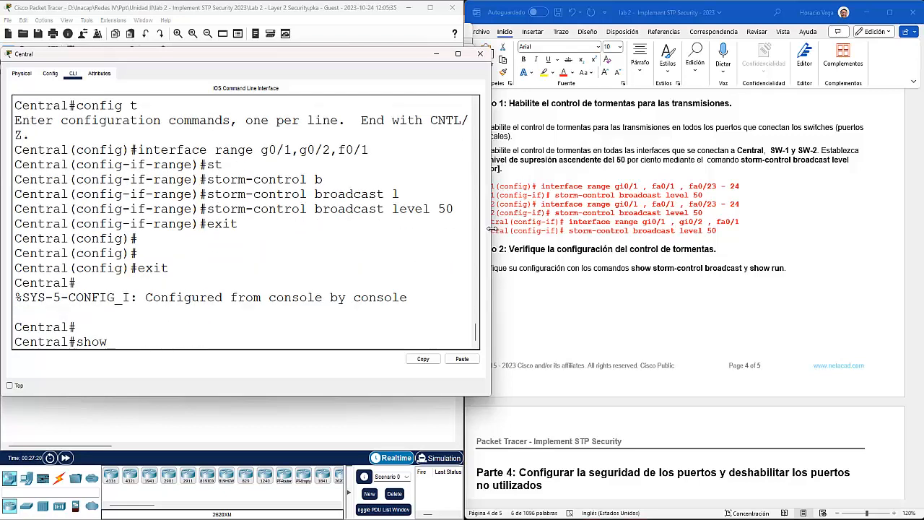
{"action": "key", "text": "Tab"}
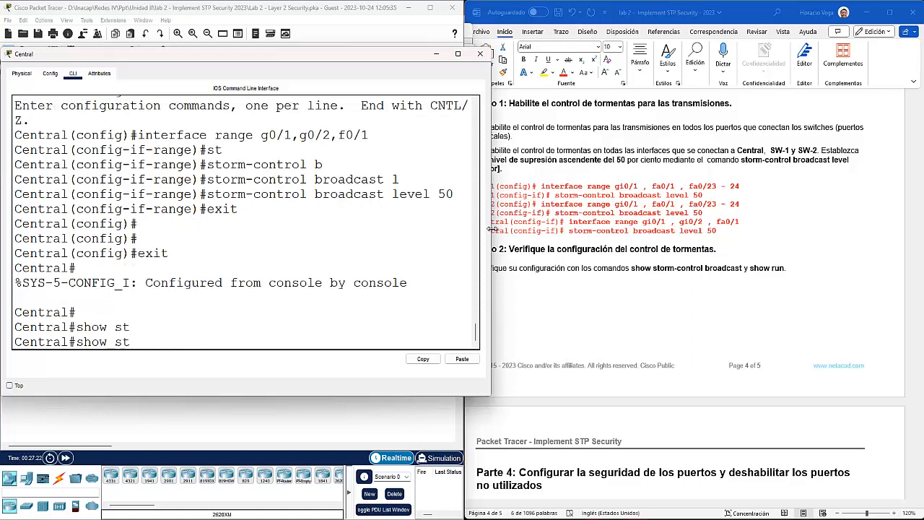
{"action": "type", "text": "o"}
{"action": "key", "text": "Tab"}
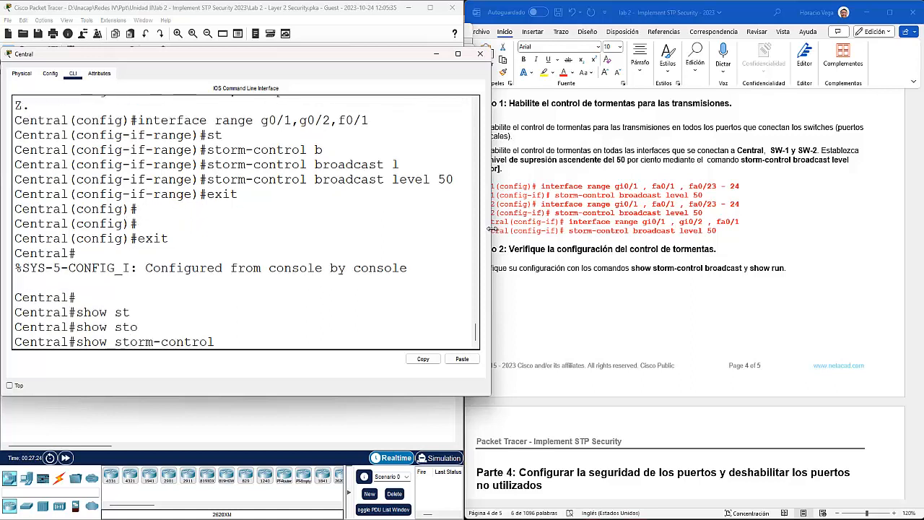
{"action": "type", "text": "b"}
{"action": "key", "text": "Tab"}
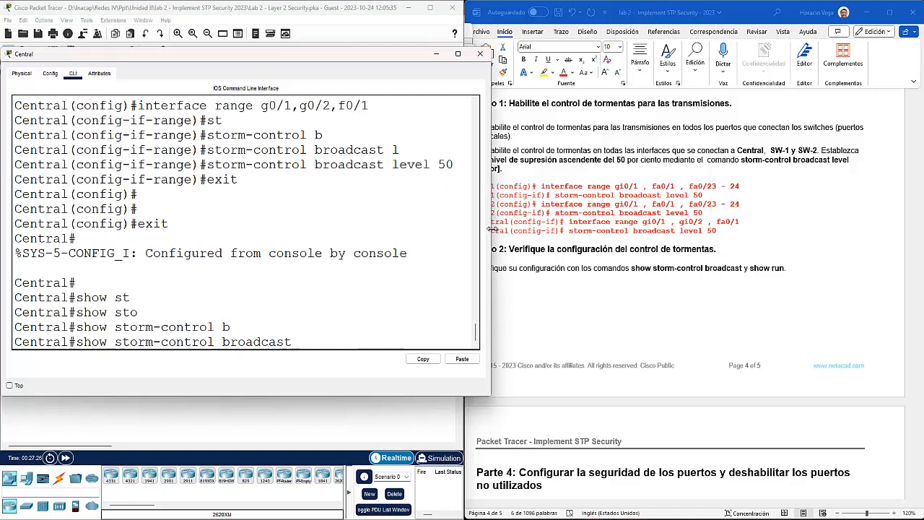
{"action": "key", "text": "Return"}
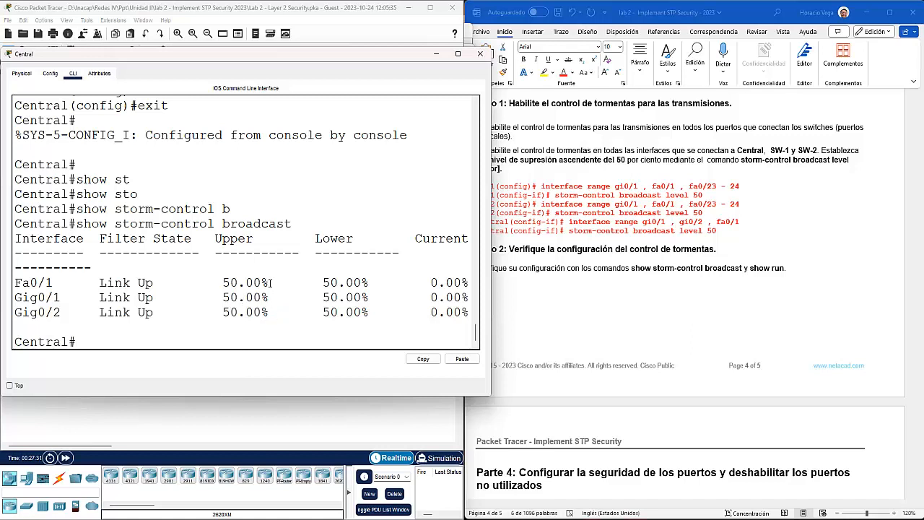
{"action": "left_click_drag", "start_coordinate": [271, 282], "coordinate": [215, 284]}
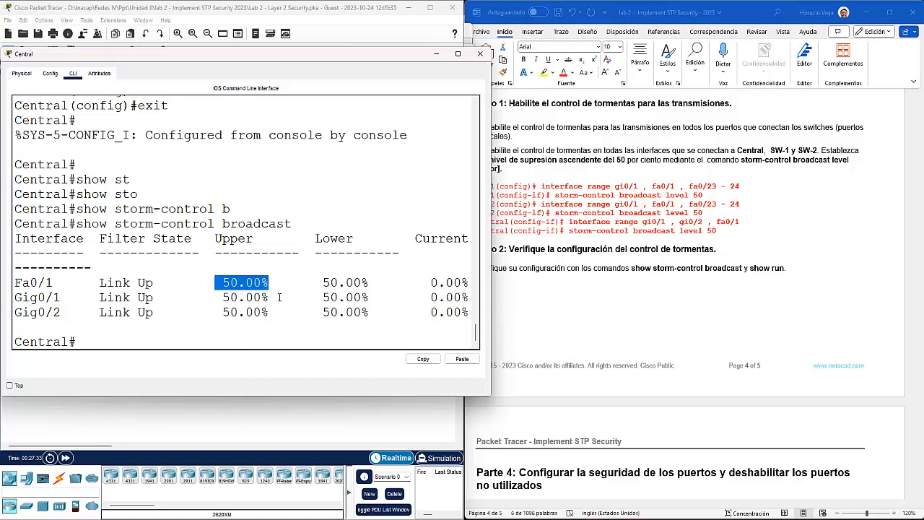
{"action": "left_click_drag", "start_coordinate": [278, 296], "coordinate": [208, 298]}
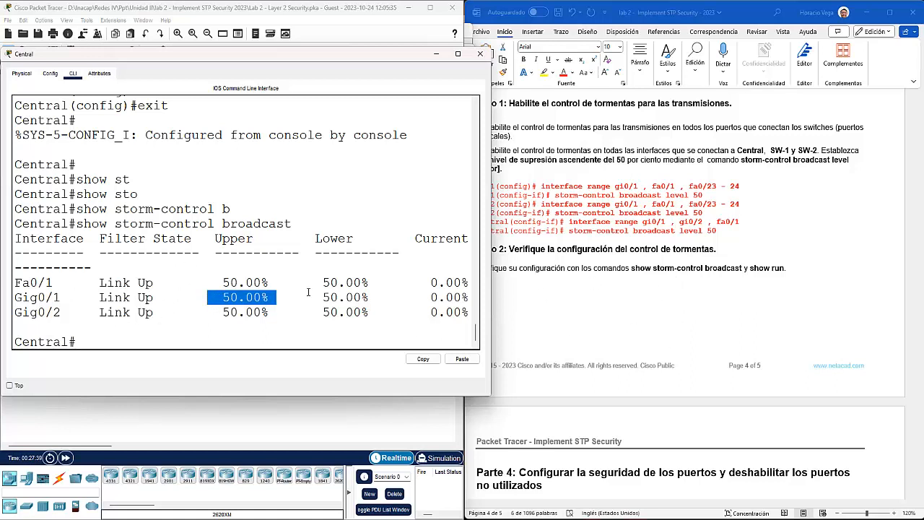
{"action": "left_click_drag", "start_coordinate": [269, 313], "coordinate": [13, 280]}
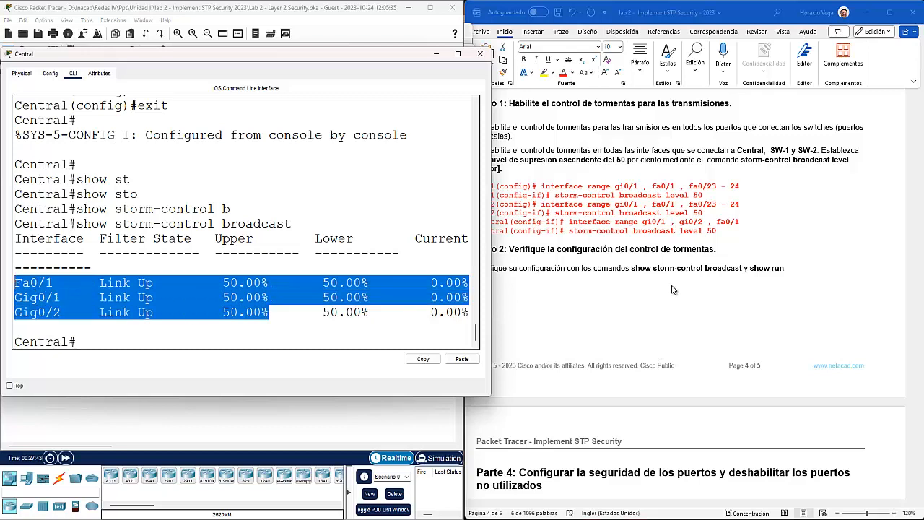
{"action": "scroll", "coordinate": [671, 290], "scroll_direction": "down", "scroll_amount": 10}
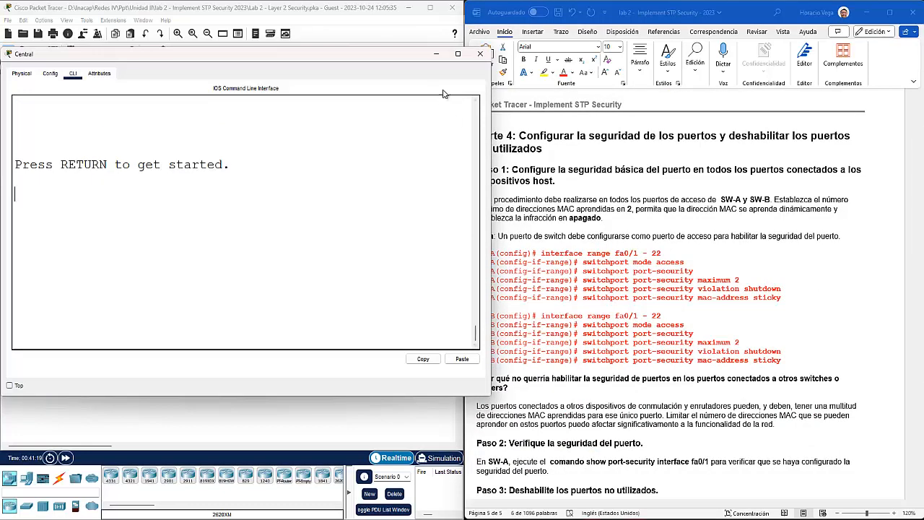
Step: Minimize Central's window to return to the topology and bring up SW-A's CLI
{"action": "left_click", "coordinate": [437, 54]}
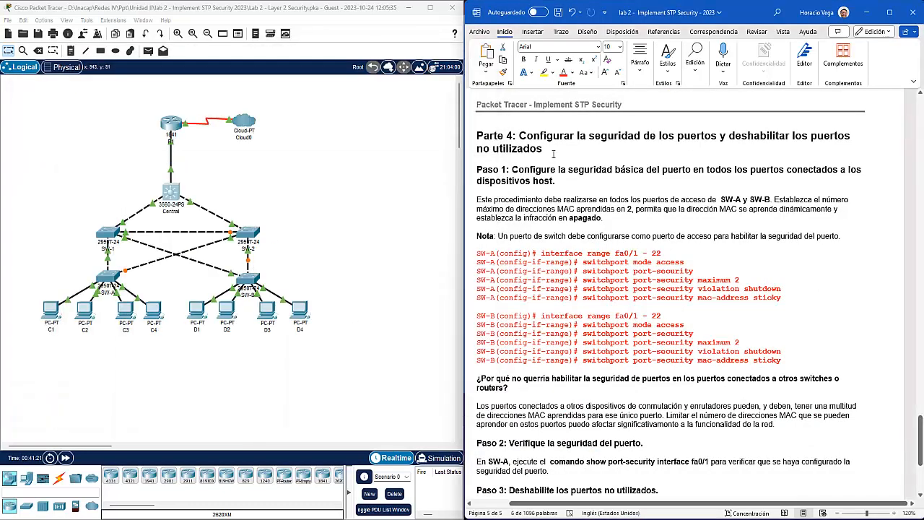
{"action": "scroll", "coordinate": [607, 146], "scroll_direction": "down", "scroll_amount": 1}
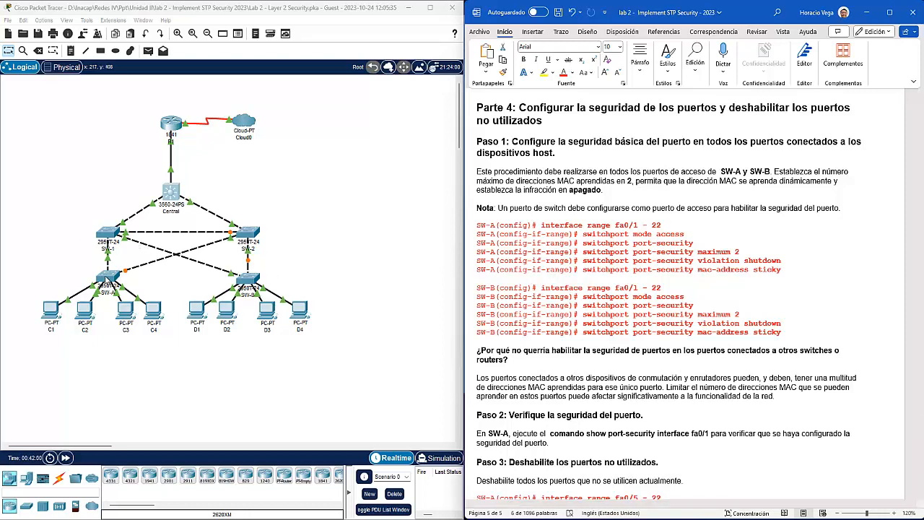
{"action": "left_click", "coordinate": [107, 278]}
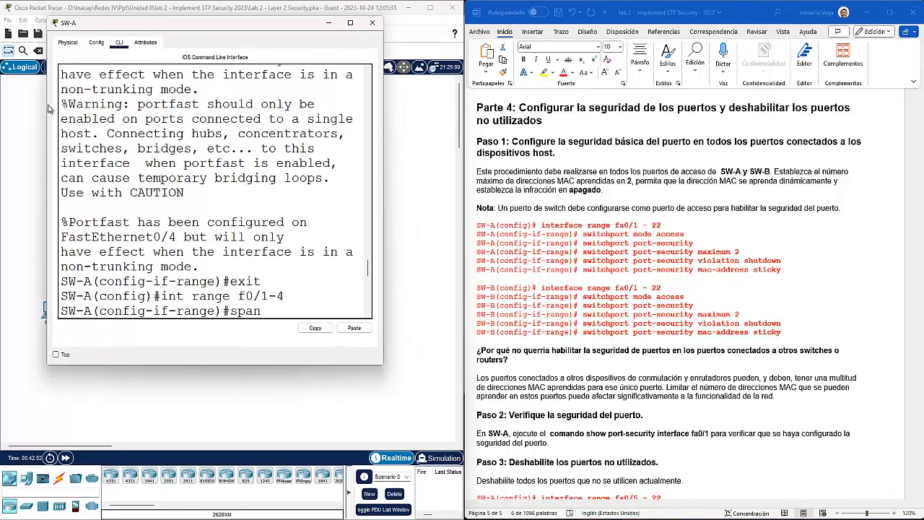
Step: On SW-A, enter privileged mode and then global configuration mode
{"action": "left_click_drag", "start_coordinate": [48, 104], "coordinate": [3, 106]}
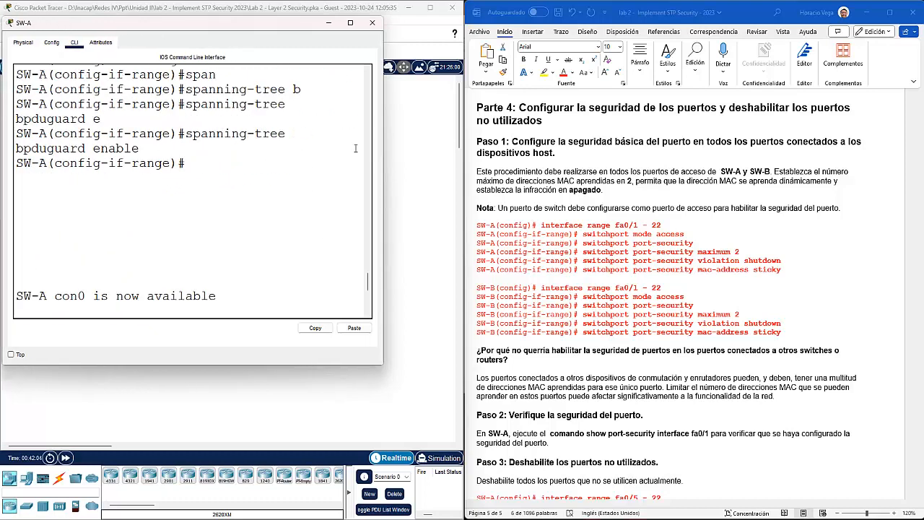
{"action": "left_click_drag", "start_coordinate": [385, 152], "coordinate": [455, 153]}
{"action": "key", "text": "Return"}
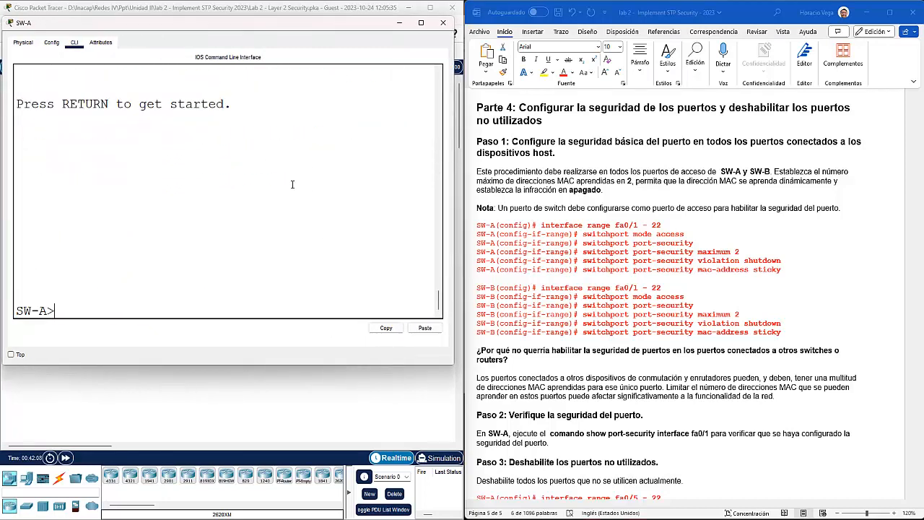
{"action": "type", "text": "en"}
{"action": "key", "text": "Return"}
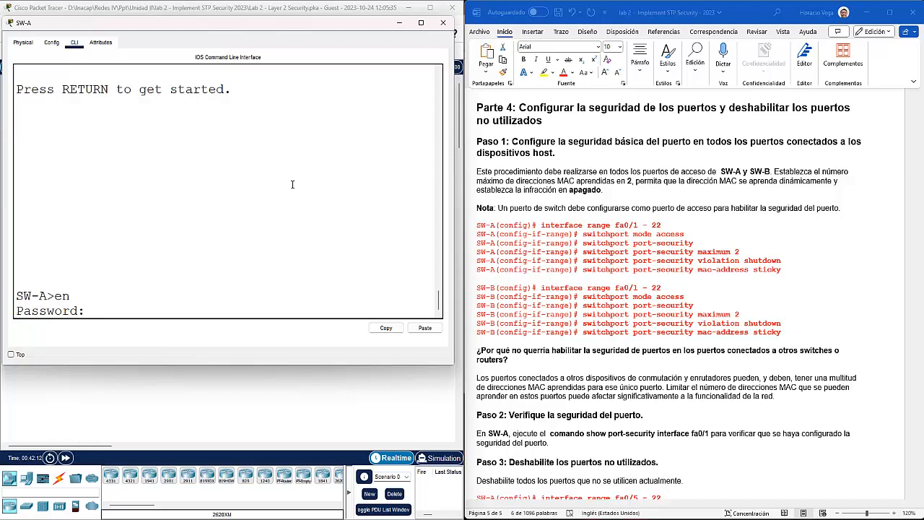
{"action": "key", "text": "Return"}
{"action": "type", "text": "config t"}
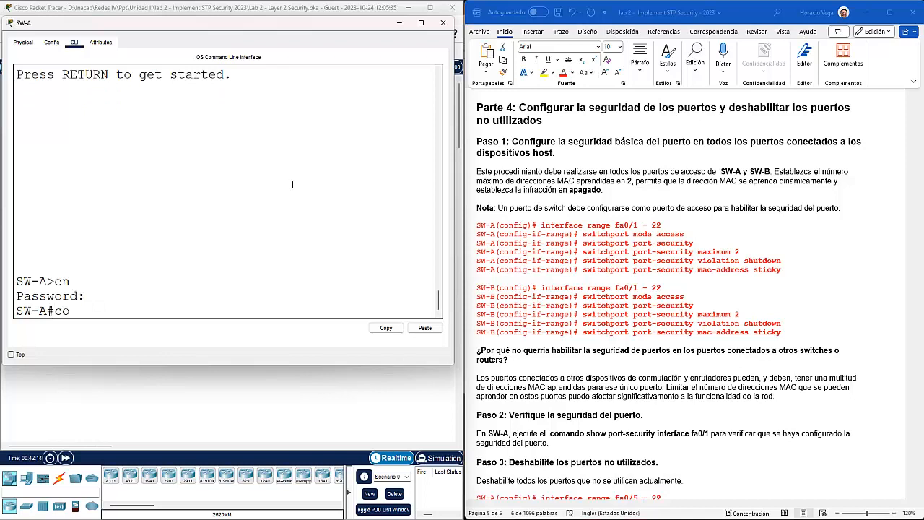
{"action": "key", "text": "Return"}
Step: Set ports f0/1-22 to switchport mode access, exit with Ctrl+Z and type sh vlan br
{"action": "type", "text": "interface range f0/1-4"}
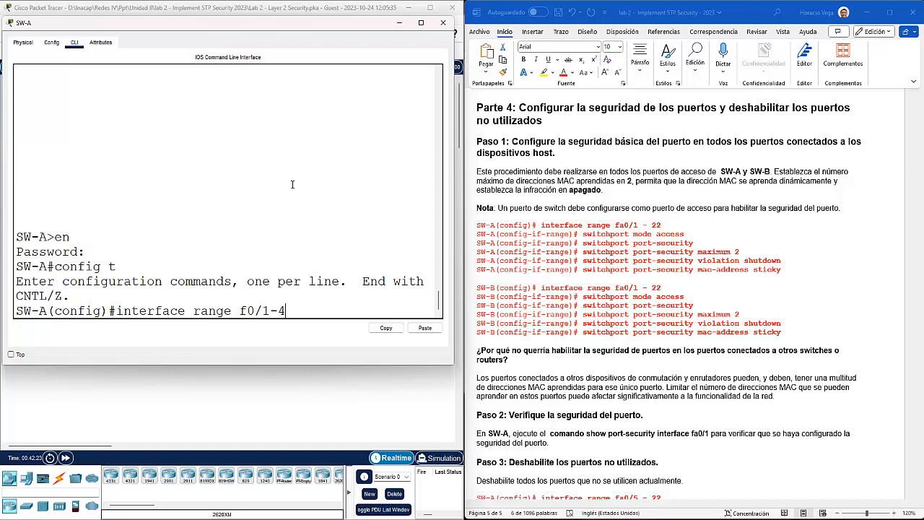
{"action": "key", "text": "BackSpace"}
{"action": "type", "text": "22"}
{"action": "key", "text": "Return"}
{"action": "type", "text": "sw"}
{"action": "key", "text": "Tab"}
{"action": "type", "text": "mode acc"}
{"action": "key", "text": "Tab"}
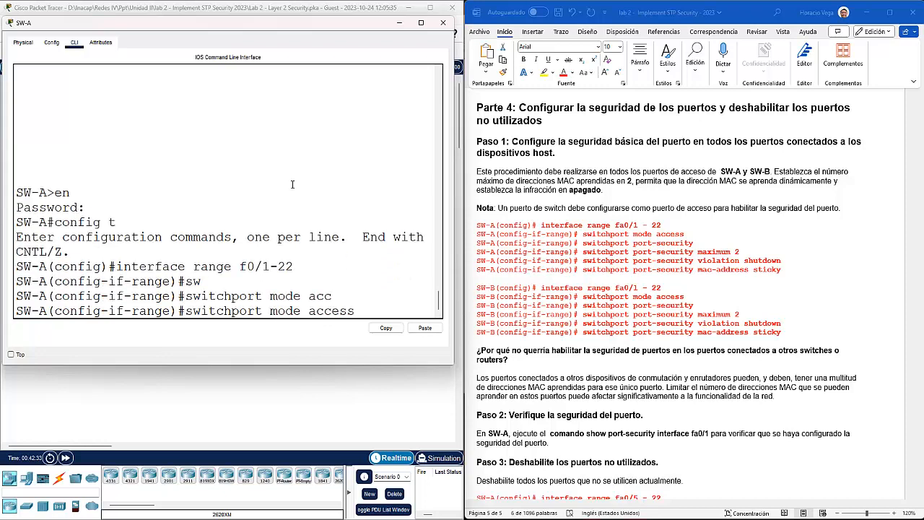
{"action": "key", "text": "Return"}
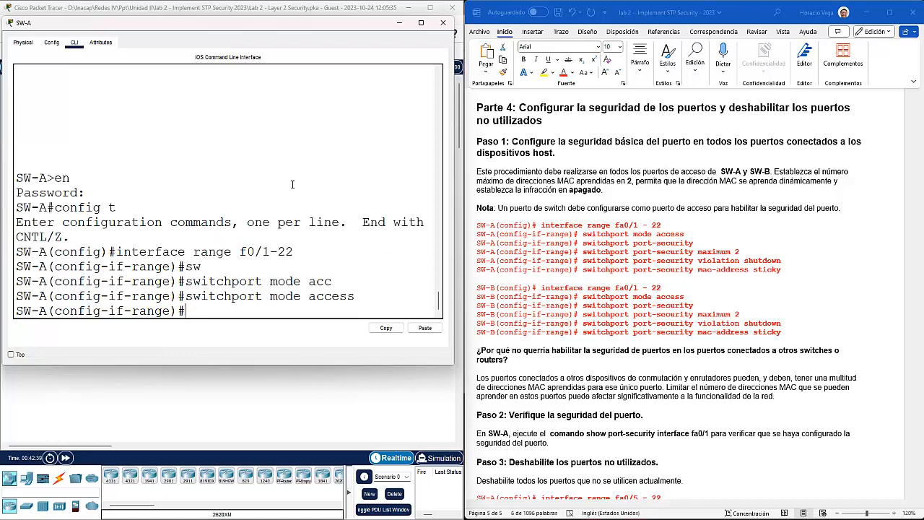
{"action": "key", "text": "ctrl+z"}
{"action": "key", "text": "ctrl+z"}
{"action": "type", "text": "sh vlan br"}
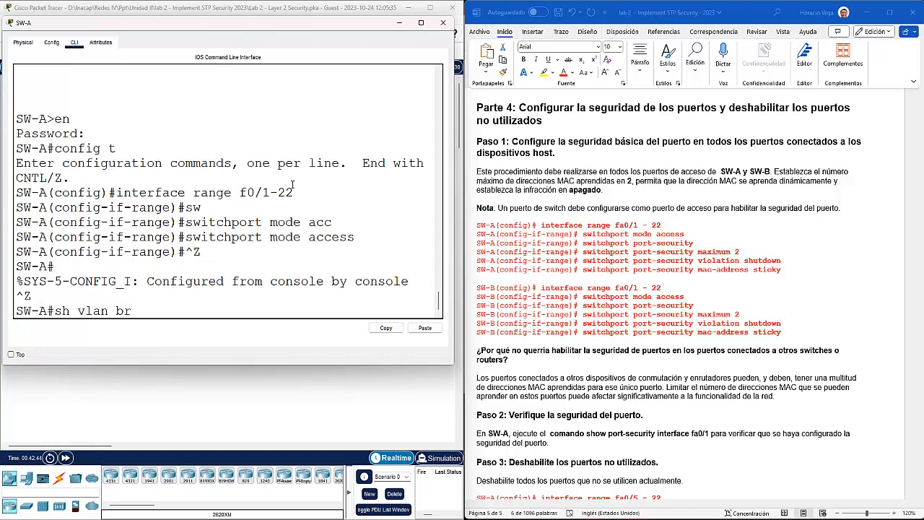
Step: Run sh vlan br, confirm Fa0/1–Fa0/22 sit in default VLAN 1, and run it again
{"action": "key", "text": "Return"}
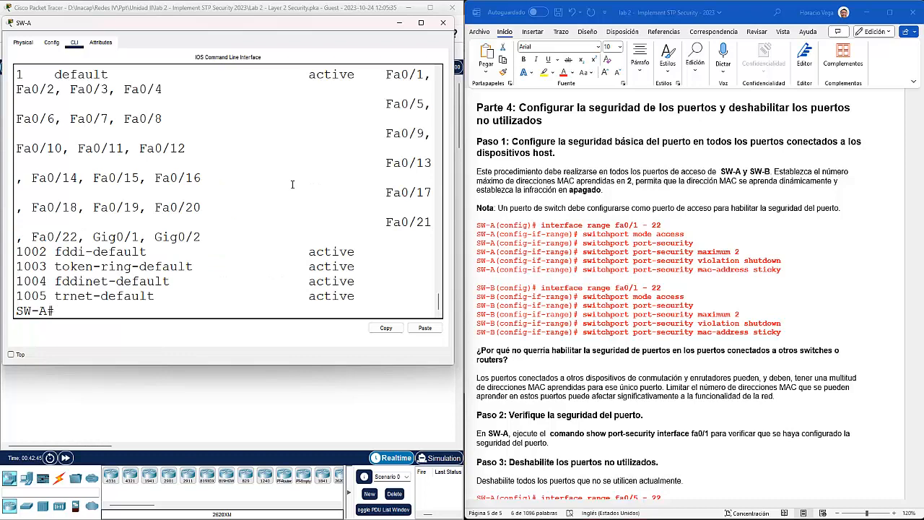
{"action": "scroll", "coordinate": [154, 197], "scroll_direction": "up", "scroll_amount": 2}
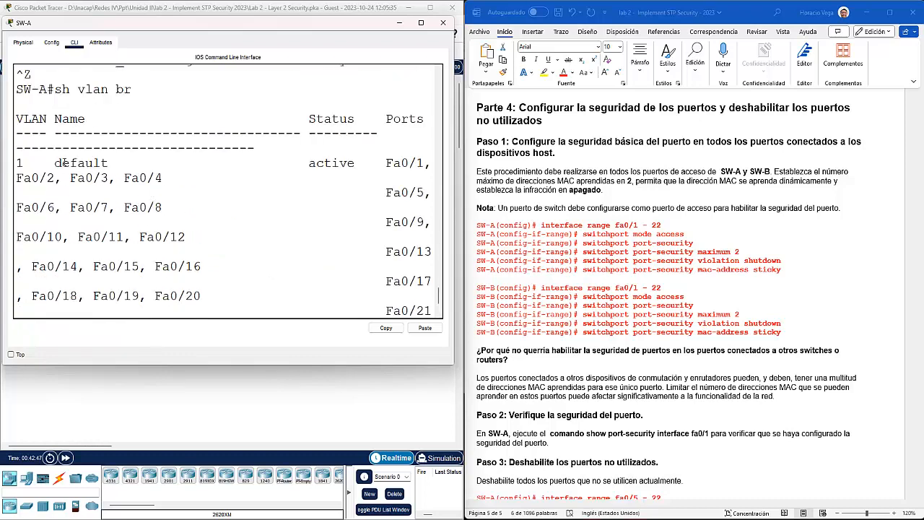
{"action": "left_click_drag", "start_coordinate": [19, 163], "coordinate": [240, 279]}
{"action": "scroll", "coordinate": [328, 267], "scroll_direction": "down", "scroll_amount": 1}
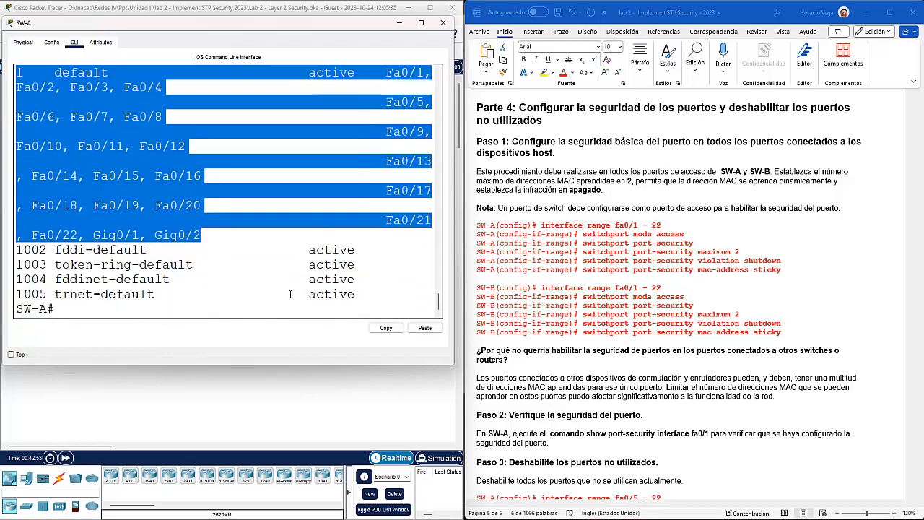
{"action": "scroll", "coordinate": [309, 252], "scroll_direction": "up", "scroll_amount": 6}
{"action": "scroll", "coordinate": [270, 239], "scroll_direction": "up", "scroll_amount": 1}
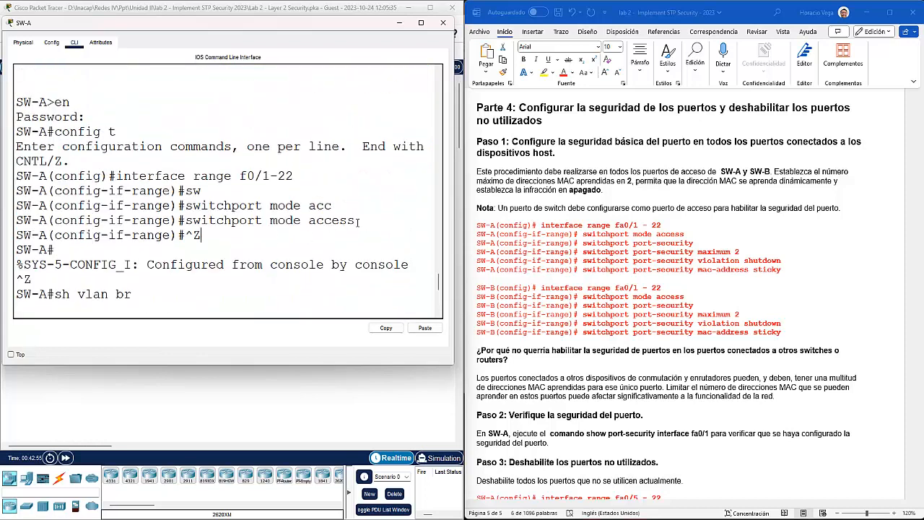
{"action": "left_click_drag", "start_coordinate": [348, 222], "coordinate": [186, 222]}
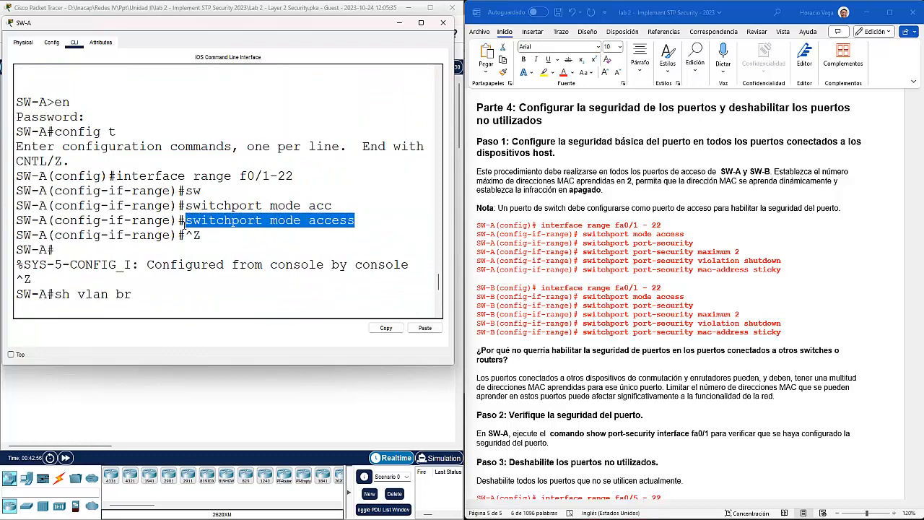
{"action": "left_click", "coordinate": [227, 236]}
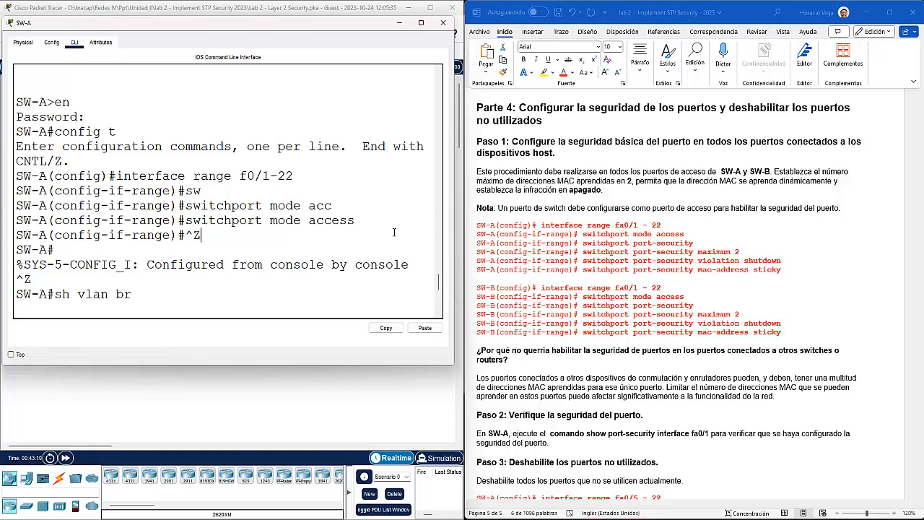
{"action": "key", "text": "Return"}
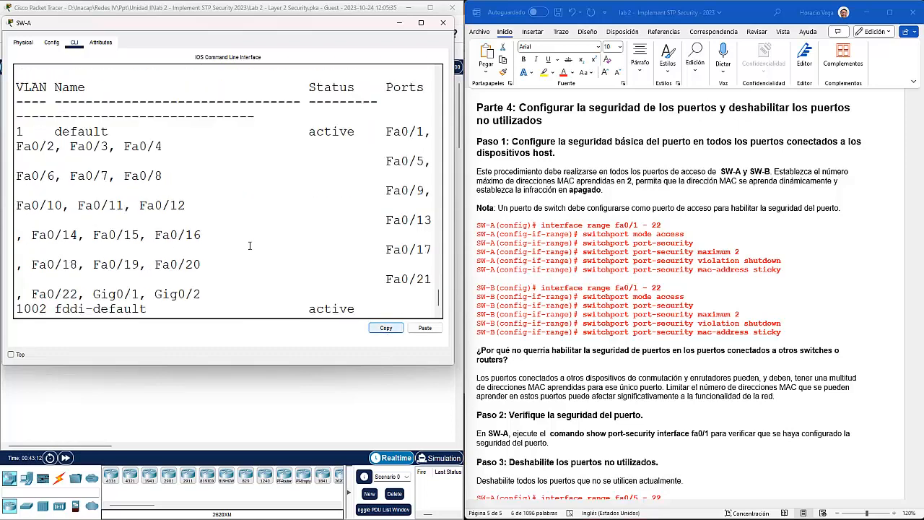
Step: Reselect Fa0/1–22 in global configuration and assign them to access VLAN 1
{"action": "type", "text": "config t"}
{"action": "key", "text": "Return"}
{"action": "key", "text": "Up"}
{"action": "key", "text": "Up"}
{"action": "key", "text": "Up"}
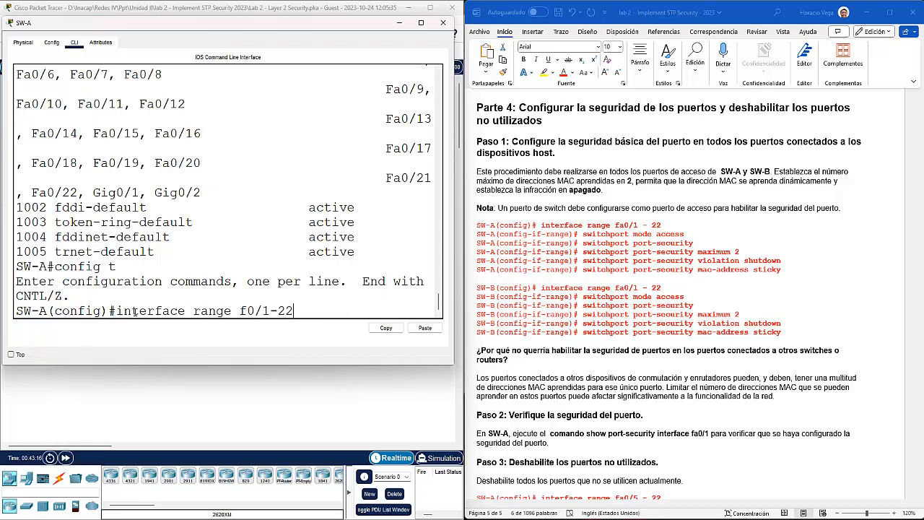
{"action": "key", "text": "Return"}
{"action": "type", "text": "sw"}
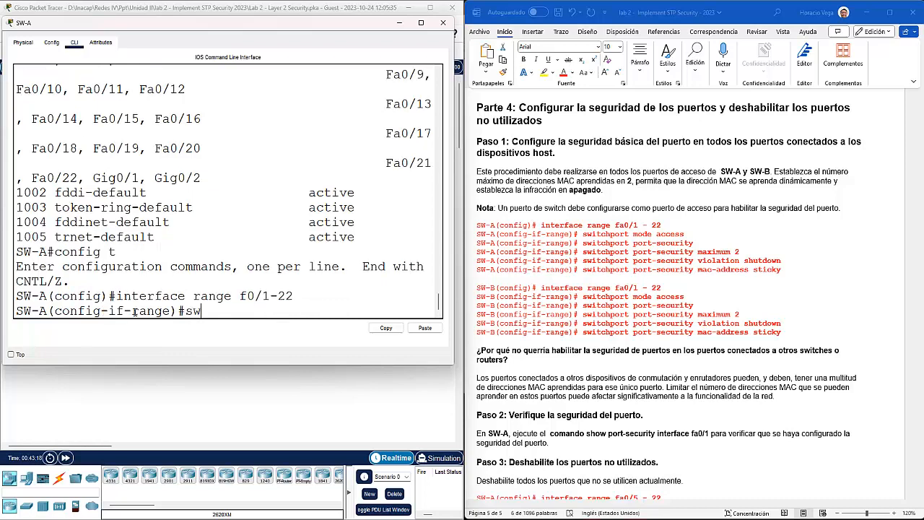
{"action": "key", "text": "Tab"}
{"action": "type", "text": "c"}
{"action": "key", "text": "Tab"}
{"action": "key", "text": "Tab"}
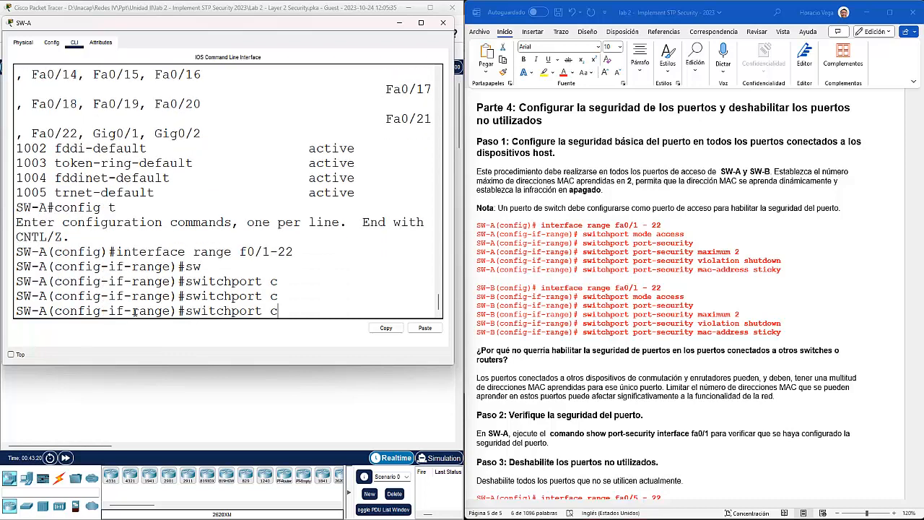
{"action": "key", "text": "BackSpace"}
{"action": "type", "text": "a"}
{"action": "key", "text": "Tab"}
{"action": "type", "text": "v"}
{"action": "key", "text": "Tab"}
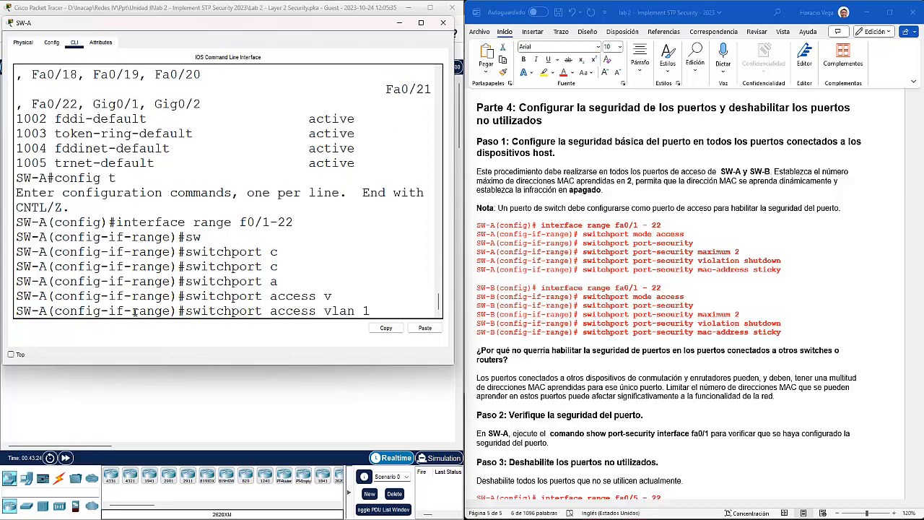
{"action": "key", "text": "Return"}
Step: Page through the running configuration with do sh run to the end
{"action": "type", "text": "do sh run"}
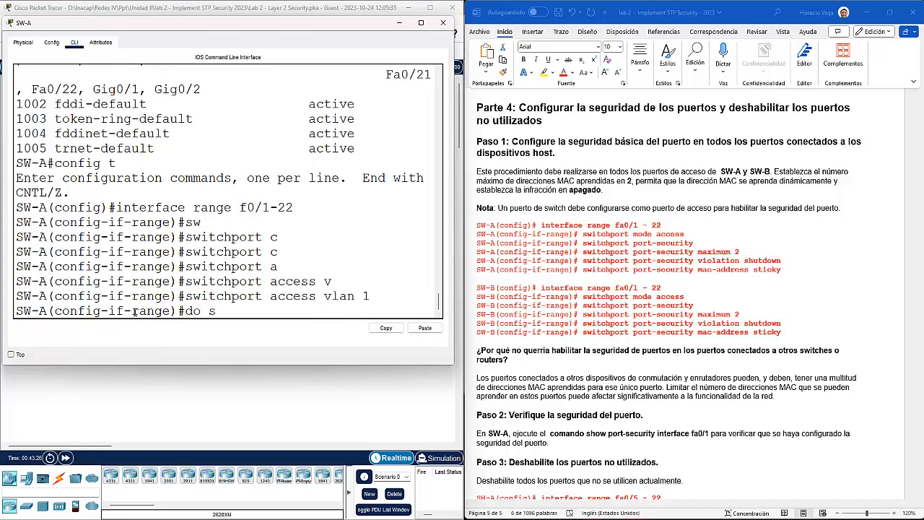
{"action": "key", "text": "Return"}
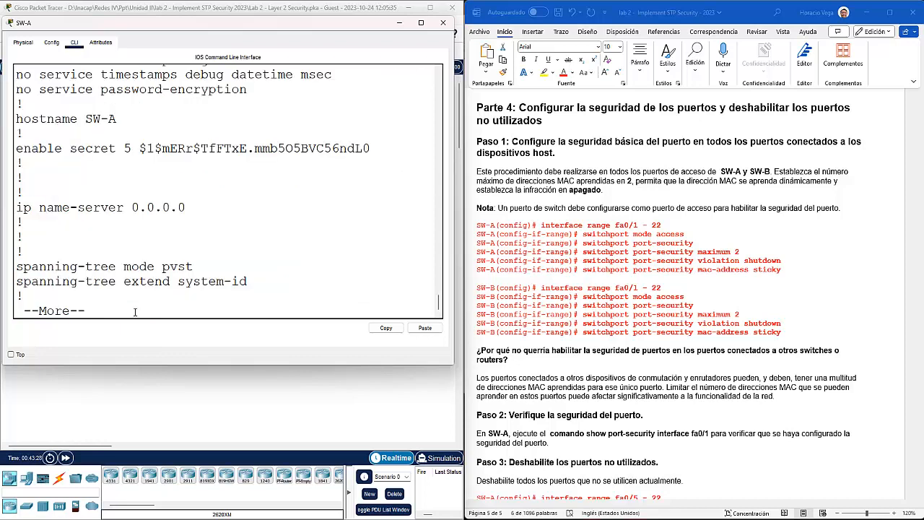
{"action": "key", "text": "Return"}
{"action": "key", "text": "Return"}
{"action": "key", "text": "Return"}
{"action": "key", "text": "Return"}
{"action": "key", "text": "Return"}
{"action": "key", "text": "Return"}
{"action": "key", "text": "Return"}
{"action": "key", "text": "Return"}
{"action": "key", "text": "Return"}
{"action": "key", "text": "Return"}
{"action": "key", "text": "Return"}
{"action": "key", "text": "Return"}
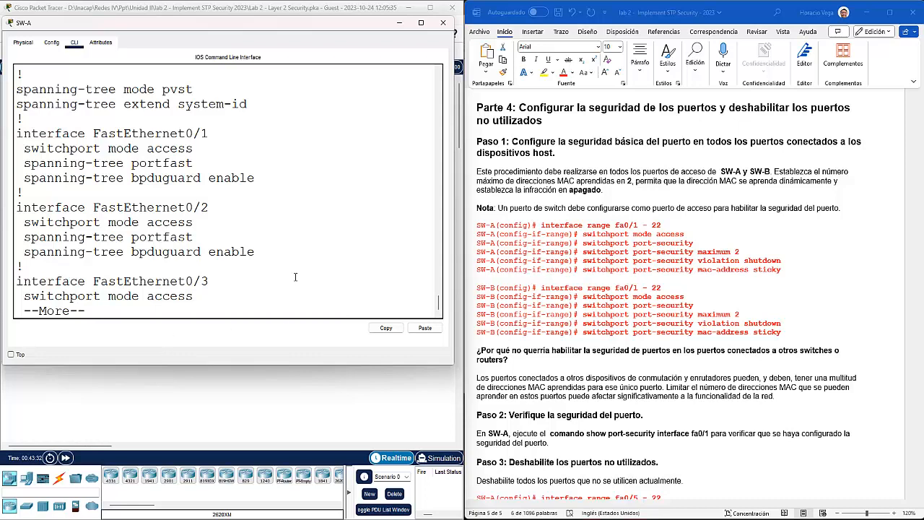
{"action": "left_click_drag", "start_coordinate": [194, 224], "coordinate": [24, 235]}
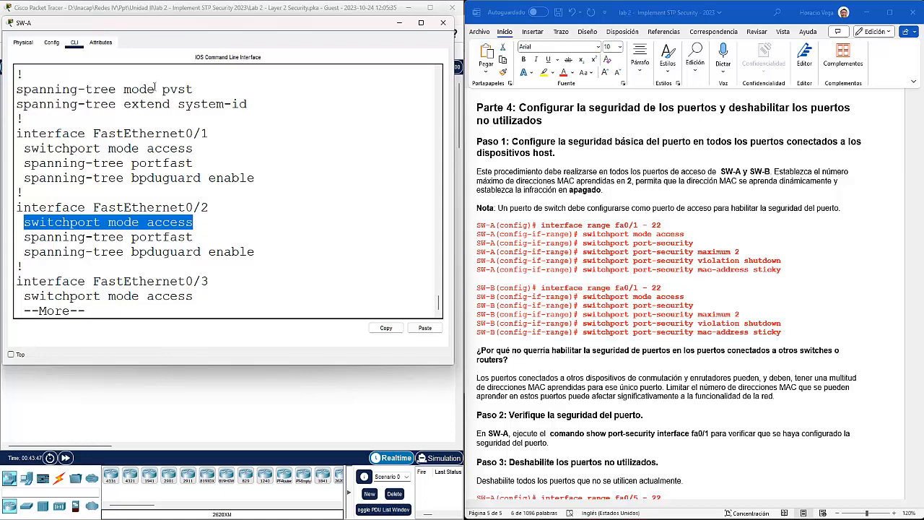
{"action": "left_click_drag", "start_coordinate": [154, 178], "coordinate": [360, 253]}
{"action": "key", "text": "space"}
{"action": "key", "text": "space"}
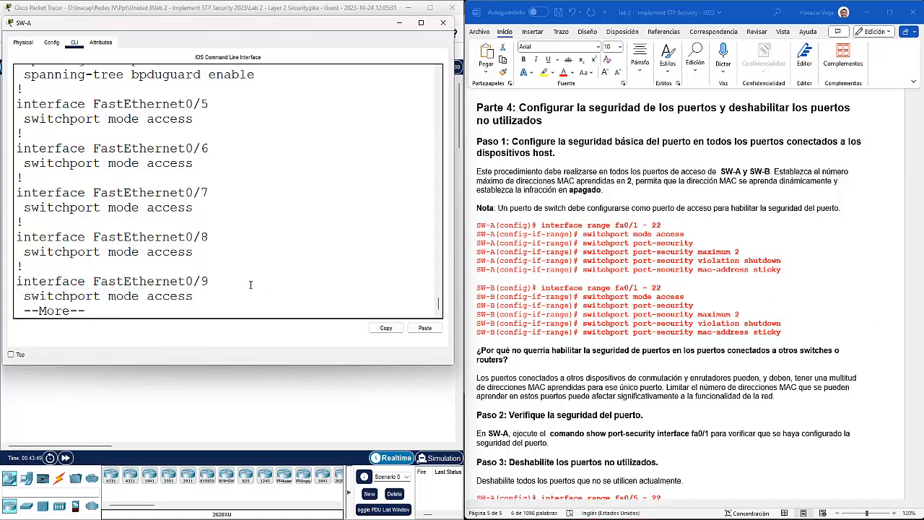
{"action": "key", "text": "space"}
{"action": "key", "text": "space"}
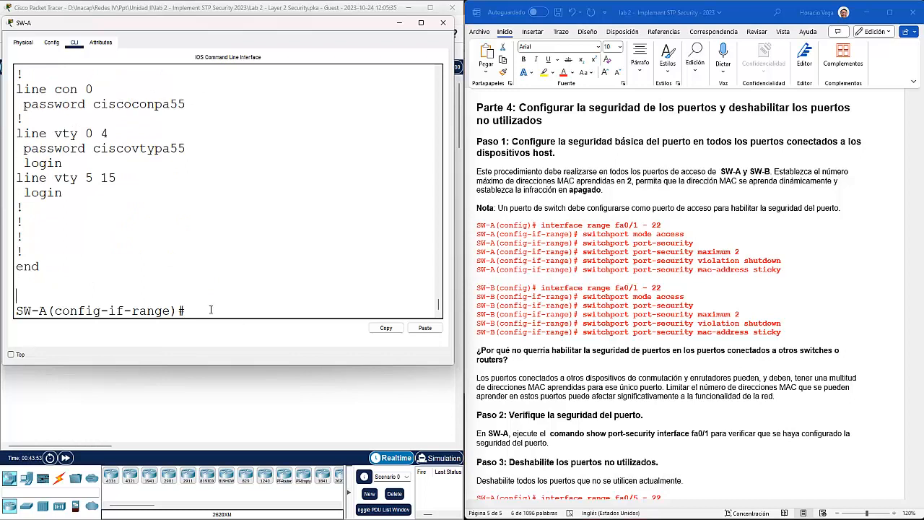
Step: Enable switchport port-security on the Fa0/1–22 range
{"action": "type", "text": "sw"}
{"action": "key", "text": "Tab"}
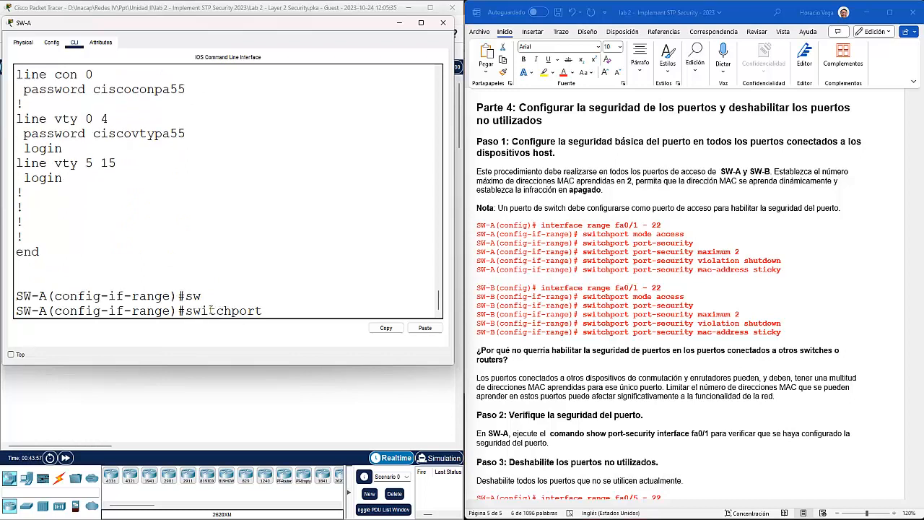
{"action": "type", "text": "port-security"}
{"action": "key", "text": "Tab"}
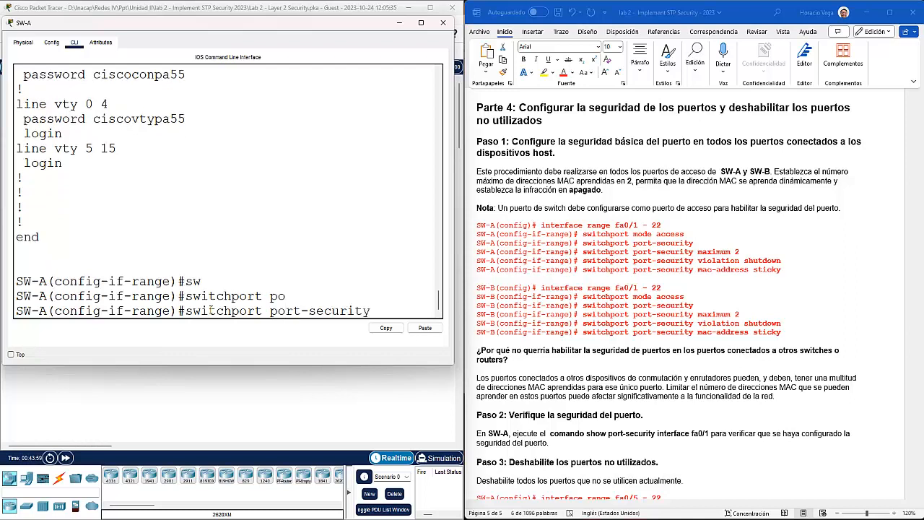
{"action": "key", "text": "Return"}
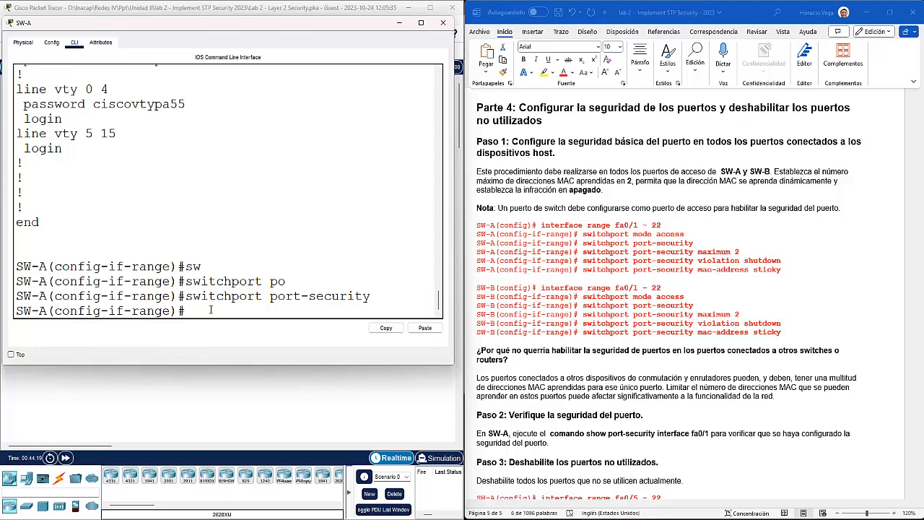
Step: Limit port security to a maximum of 2 MAC addresses
{"action": "type", "text": "sw"}
{"action": "key", "text": "Tab"}
{"action": "type", "text": "po"}
{"action": "key", "text": "Tab"}
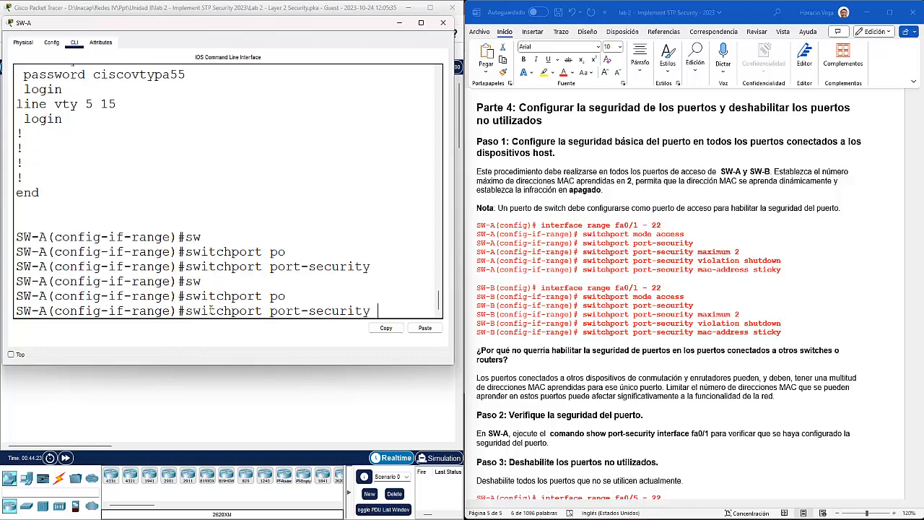
{"action": "type", "text": "ma"}
{"action": "key", "text": "Tab"}
{"action": "type", "text": "x"}
{"action": "key", "text": "Tab"}
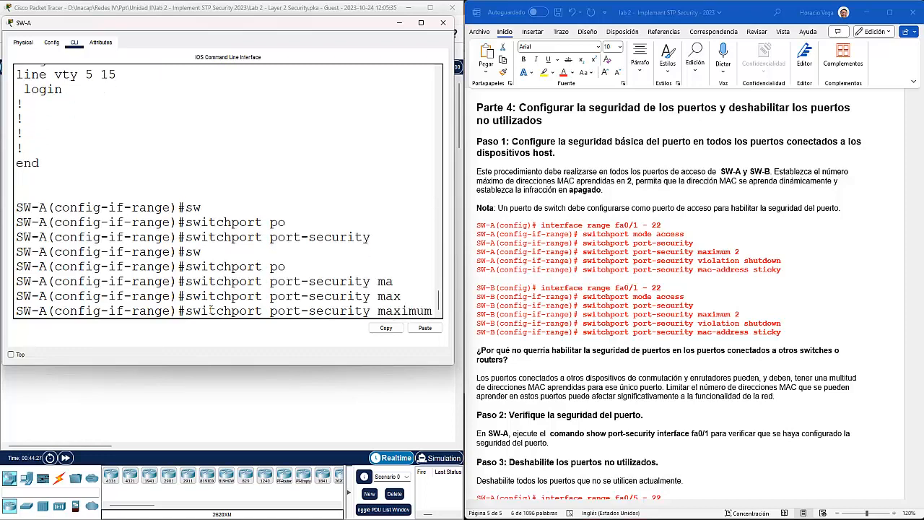
{"action": "left_click_drag", "start_coordinate": [455, 167], "coordinate": [508, 165]}
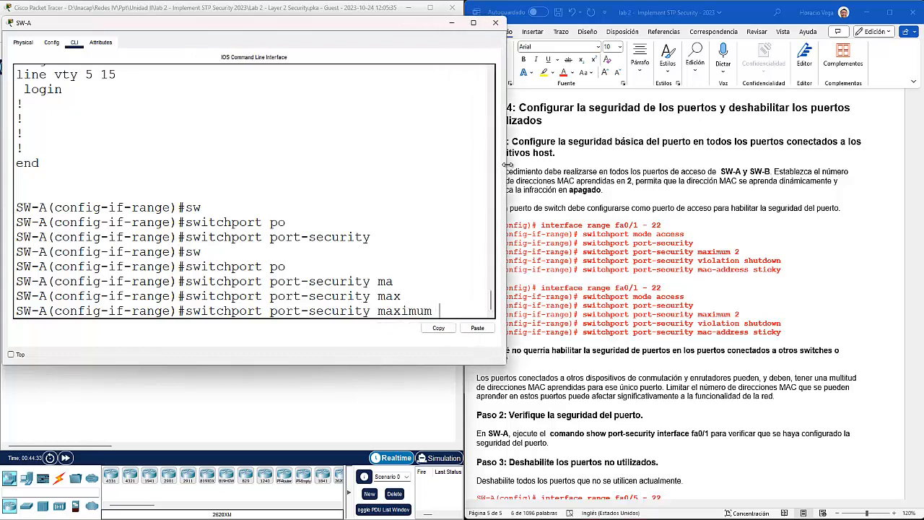
{"action": "type", "text": "2"}
{"action": "key", "text": "Return"}
Step: List the options for switchport port-security violation with ?
{"action": "type", "text": "sw"}
{"action": "type", "text": "p"}
{"action": "key", "text": "BackSpace"}
{"action": "key", "text": "Tab"}
{"action": "type", "text": "po"}
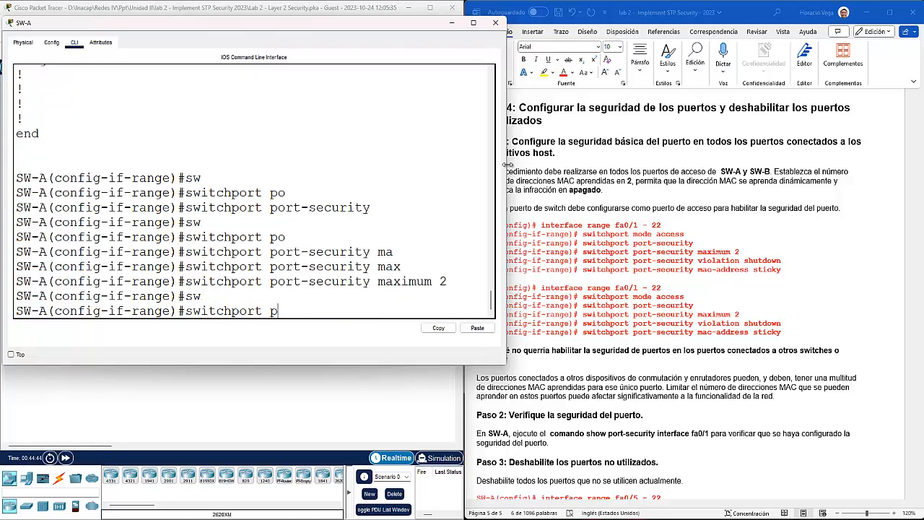
{"action": "key", "text": "Tab"}
{"action": "type", "text": "v"}
{"action": "key", "text": "Tab"}
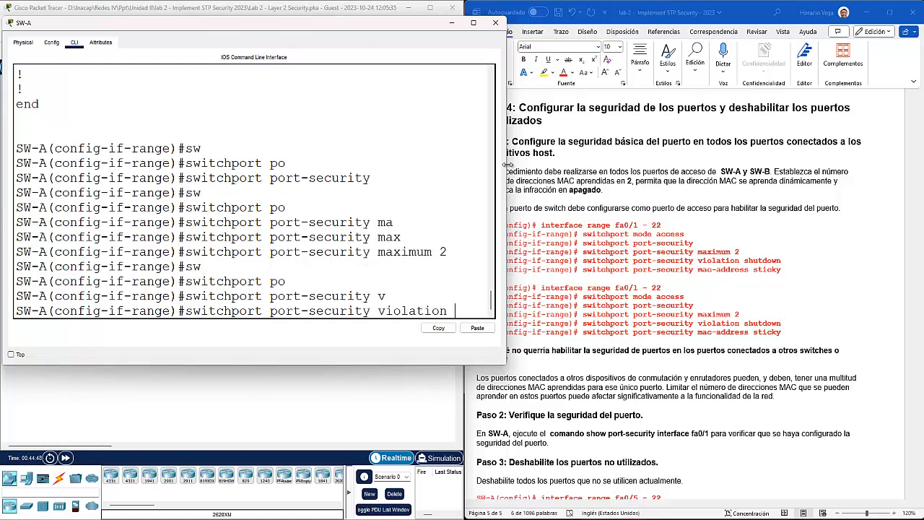
{"action": "type", "text": "?"}
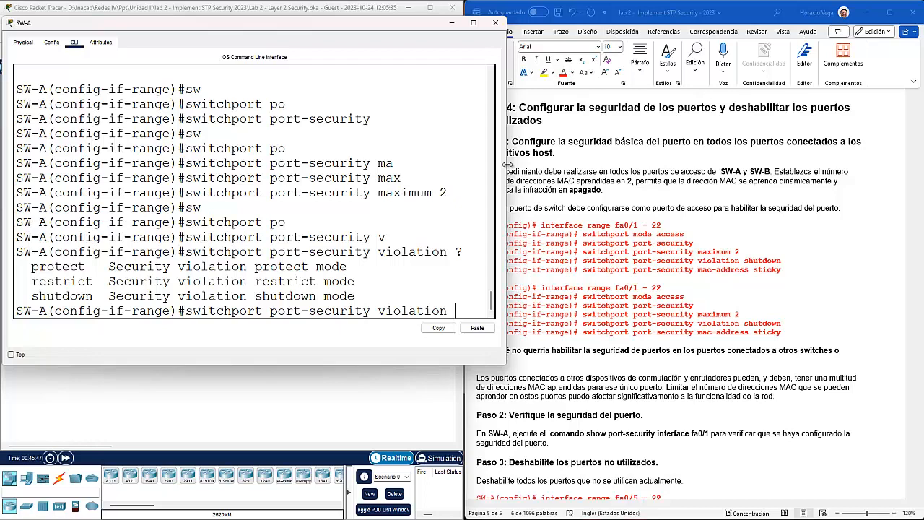
Step: Set the port-security violation action to shutdown on the port range
{"action": "type", "text": "sh"}
{"action": "key", "text": "Tab"}
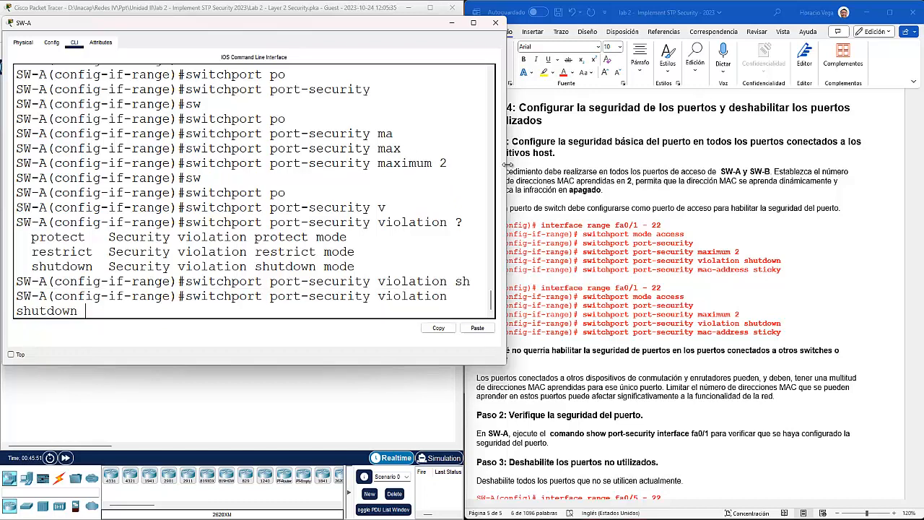
{"action": "key", "text": "Return"}
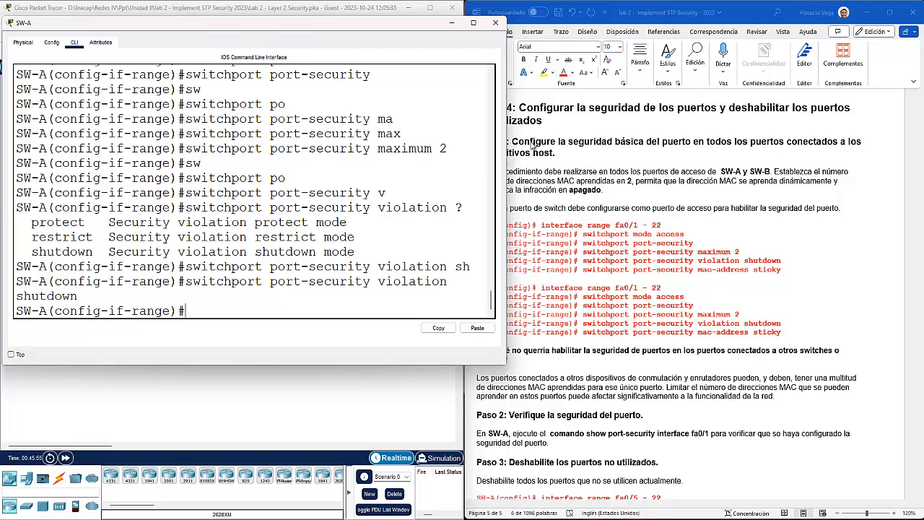
Step: Enable sticky MAC address learning with switchport port-security mac-address sticky
{"action": "type", "text": "sw"}
{"action": "key", "text": "Tab"}
{"action": "type", "text": "po"}
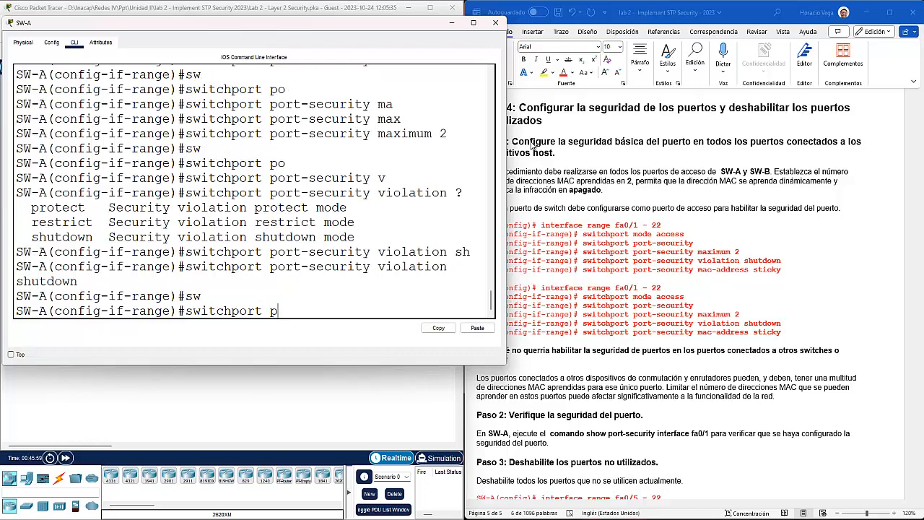
{"action": "key", "text": "Tab"}
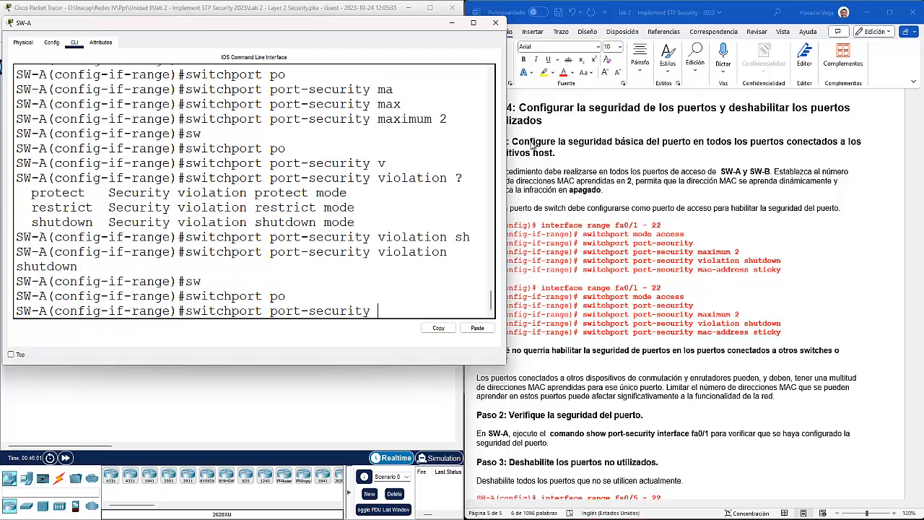
{"action": "type", "text": "a"}
{"action": "key", "text": "BackSpace"}
{"action": "type", "text": "ma"}
{"action": "type", "text": "c"}
{"action": "key", "text": "Tab"}
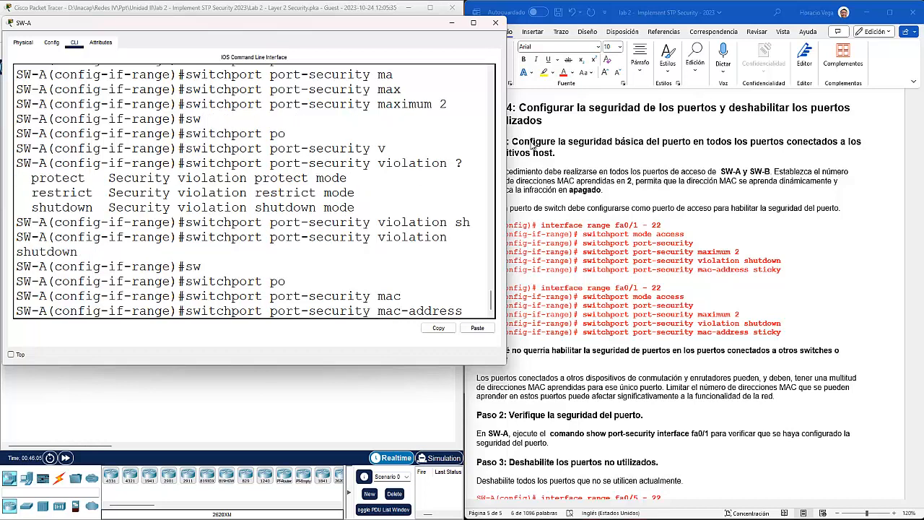
{"action": "type", "text": "st"}
{"action": "key", "text": "Tab"}
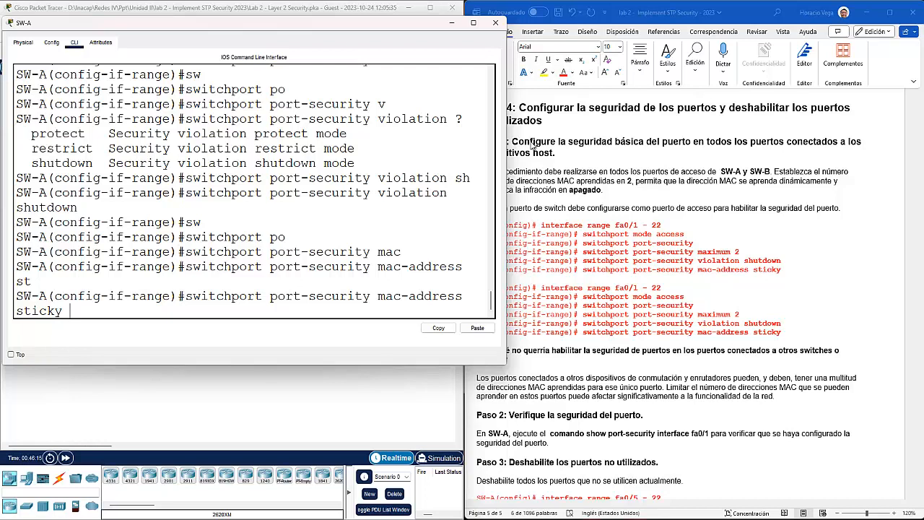
{"action": "key", "text": "Return"}
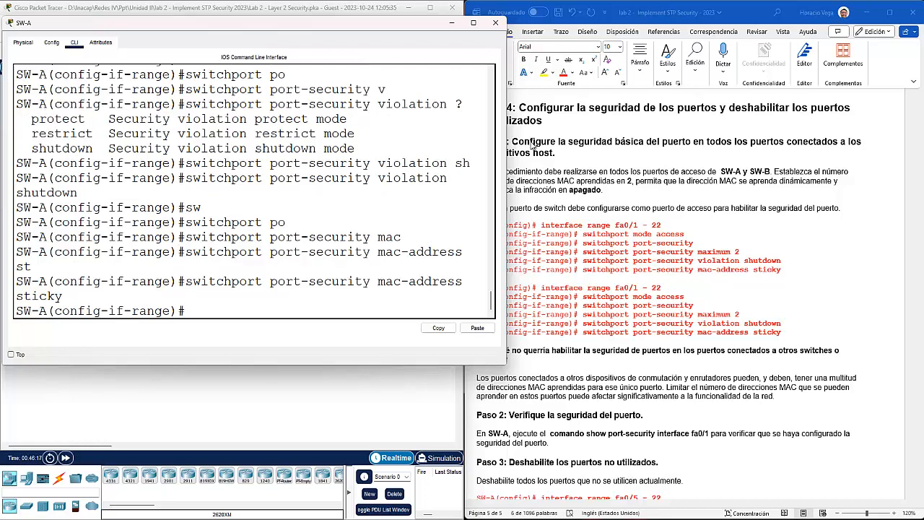
{"action": "key", "text": "Up"}
{"action": "key", "text": "BackSpace"}
{"action": "key", "text": "BackSpace"}
{"action": "key", "text": "BackSpace"}
{"action": "key", "text": "BackSpace"}
{"action": "key", "text": "BackSpace"}
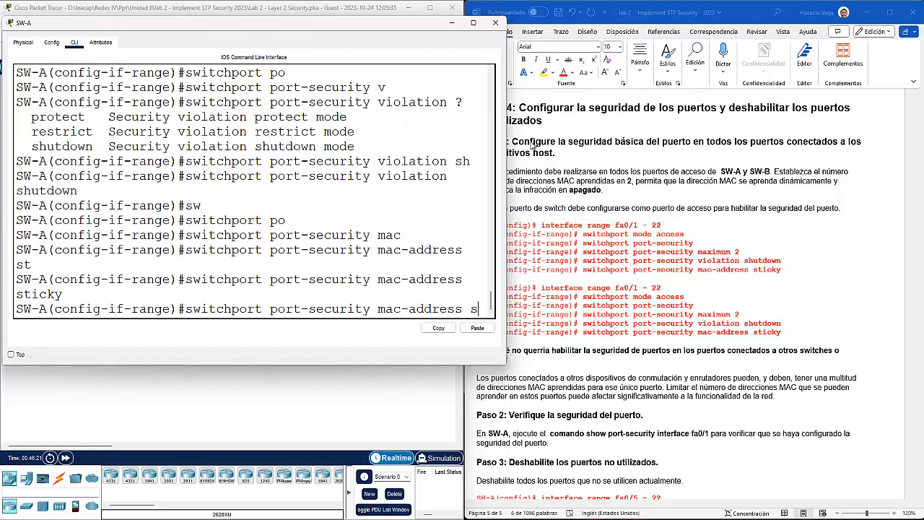
Step: Try a static MAC address 0000.0001.0002 in the recalled command, then erase it
{"action": "key", "text": "BackSpace"}
{"action": "type", "text": "0000"}
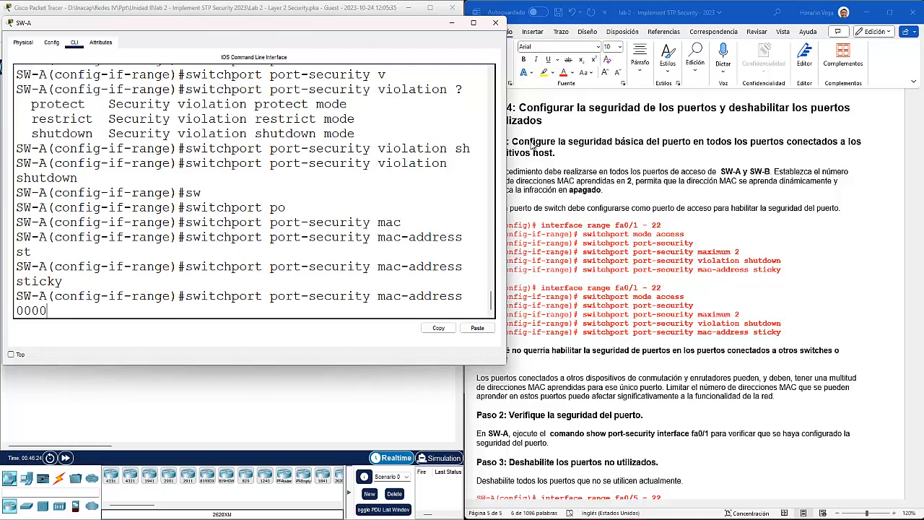
{"action": "type", "text": ".0001.0002"}
{"action": "key", "text": "BackSpace"}
{"action": "key", "text": "BackSpace"}
{"action": "key", "text": "BackSpace"}
{"action": "key", "text": "BackSpace"}
{"action": "key", "text": "BackSpace"}
{"action": "key", "text": "BackSpace"}
{"action": "key", "text": "BackSpace"}
{"action": "key", "text": "BackSpace"}
{"action": "key", "text": "BackSpace"}
{"action": "key", "text": "BackSpace"}
{"action": "key", "text": "BackSpace"}
{"action": "key", "text": "BackSpace"}
{"action": "key", "text": "BackSpace"}
{"action": "key", "text": "BackSpace"}
{"action": "key", "text": "BackSpace"}
{"action": "key", "text": "BackSpace"}
{"action": "key", "text": "BackSpace"}
{"action": "key", "text": "BackSpace"}
{"action": "key", "text": "BackSpace"}
{"action": "key", "text": "BackSpace"}
{"action": "key", "text": "BackSpace"}
{"action": "key", "text": "BackSpace"}
{"action": "key", "text": "BackSpace"}
{"action": "key", "text": "BackSpace"}
{"action": "key", "text": "BackSpace"}
{"action": "key", "text": "BackSpace"}
{"action": "key", "text": "BackSpace"}
{"action": "key", "text": "BackSpace"}
{"action": "key", "text": "BackSpace"}
{"action": "key", "text": "BackSpace"}
{"action": "key", "text": "BackSpace"}
{"action": "key", "text": "BackSpace"}
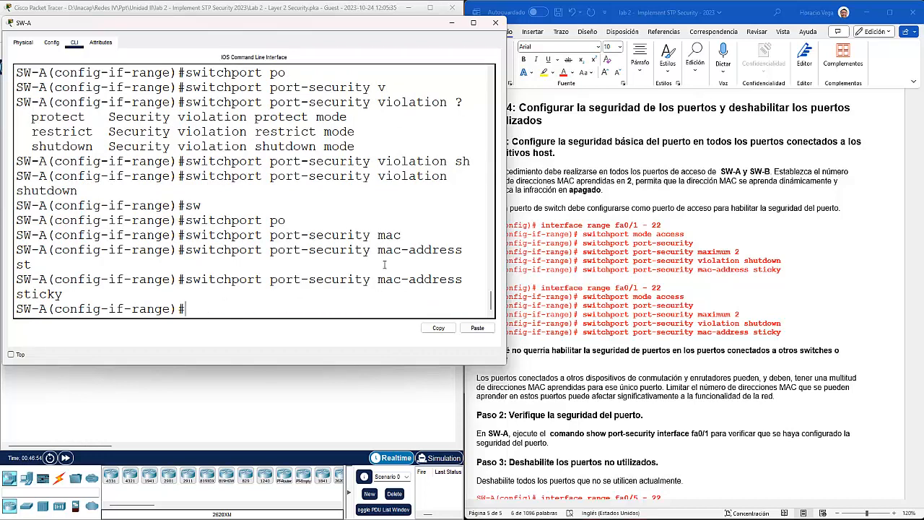
Step: Highlight the maximum 2 value and the shutdown violation action in the earlier output
{"action": "scroll", "coordinate": [381, 263], "scroll_direction": "up", "scroll_amount": 3}
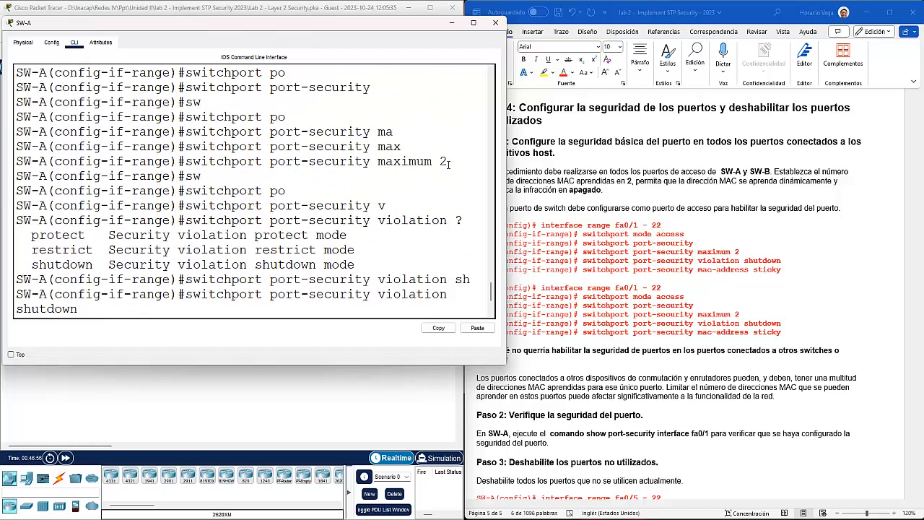
{"action": "double_click", "coordinate": [443, 161]}
{"action": "scroll", "coordinate": [433, 224], "scroll_direction": "down", "scroll_amount": 2}
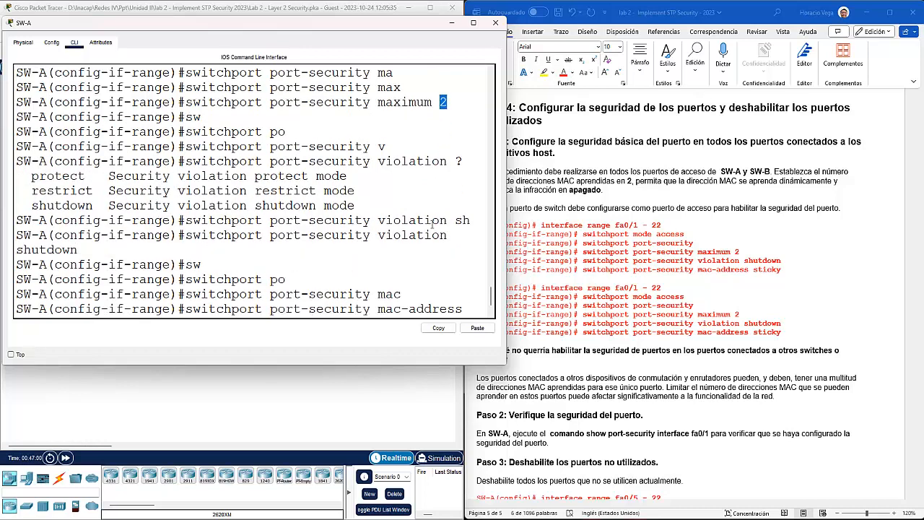
{"action": "left_click_drag", "start_coordinate": [81, 249], "coordinate": [15, 249]}
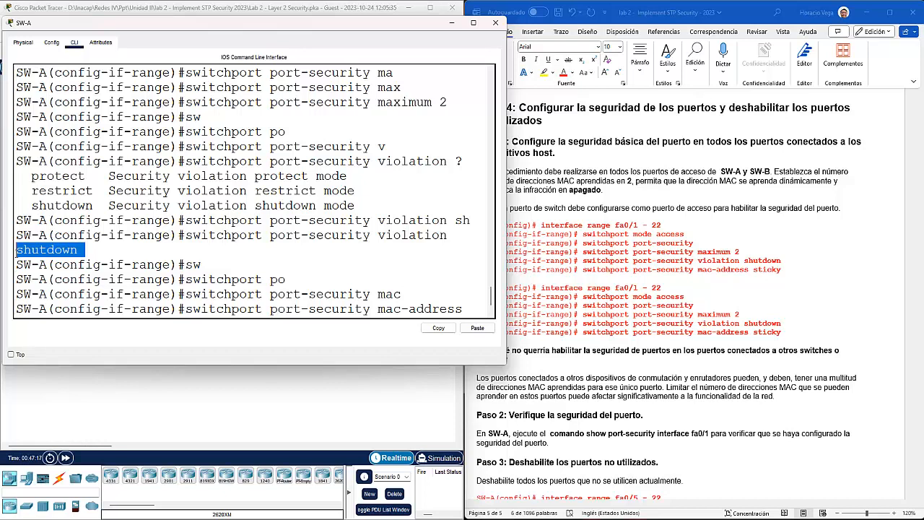
Step: Re-enter switchport port-security mac-address sticky
{"action": "type", "text": "st"}
{"action": "key", "text": "Tab"}
{"action": "key", "text": "Return"}
{"action": "key", "text": "Return"}
Step: Run do sh run and highlight the maximum 2 and mac-address sticky lines on FastEthernet0/1
{"action": "type", "text": "do sh run"}
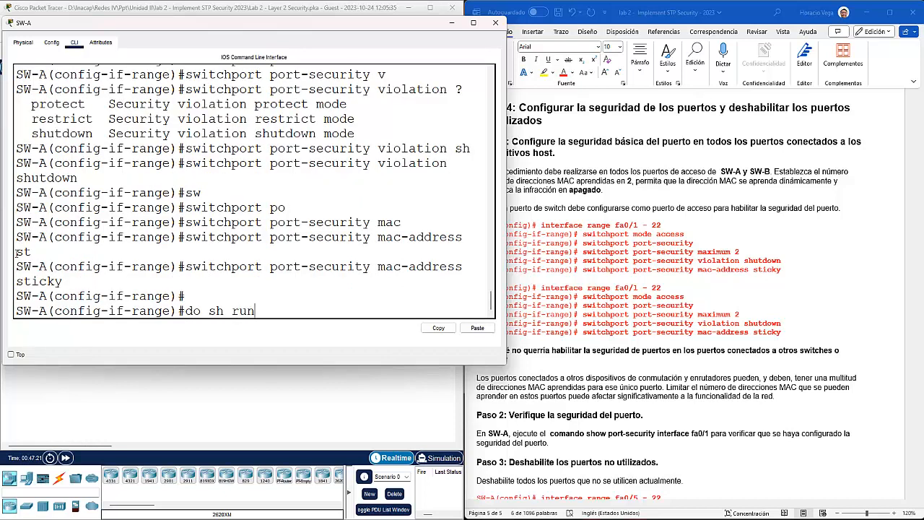
{"action": "key", "text": "Return"}
{"action": "key", "text": "Return"}
{"action": "key", "text": "Return"}
{"action": "key", "text": "Return"}
{"action": "key", "text": "Return"}
{"action": "key", "text": "Return"}
{"action": "key", "text": "Return"}
{"action": "key", "text": "Return"}
{"action": "key", "text": "Return"}
{"action": "key", "text": "Return"}
{"action": "key", "text": "Return"}
{"action": "key", "text": "Return"}
{"action": "key", "text": "Return"}
{"action": "key", "text": "Return"}
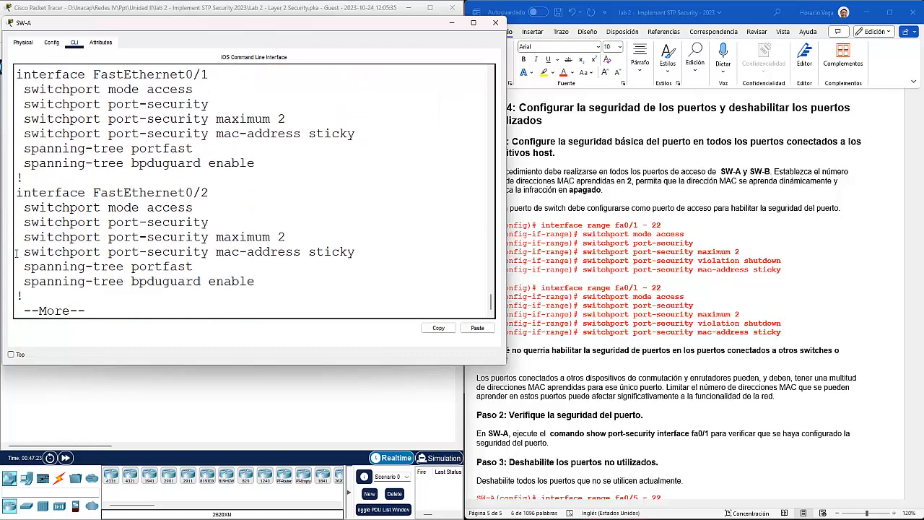
{"action": "left_click_drag", "start_coordinate": [290, 119], "coordinate": [22, 122]}
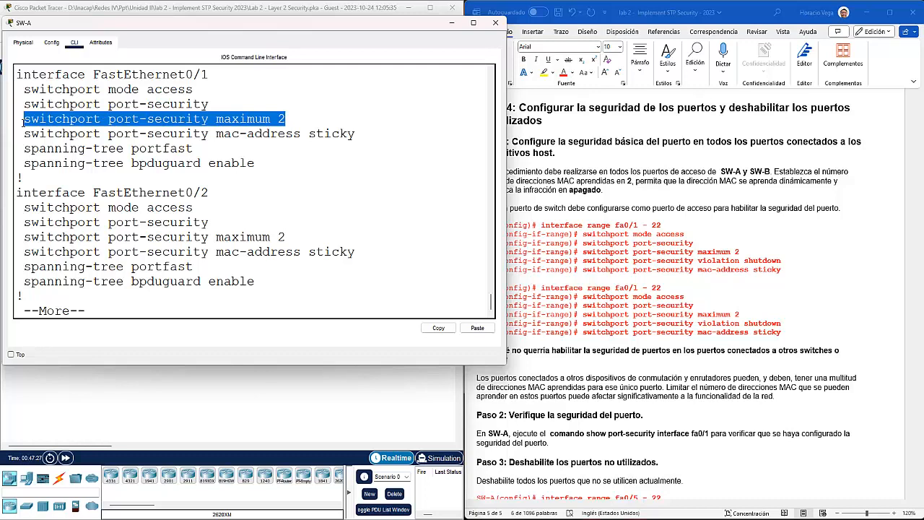
{"action": "left_click_drag", "start_coordinate": [363, 134], "coordinate": [30, 134]}
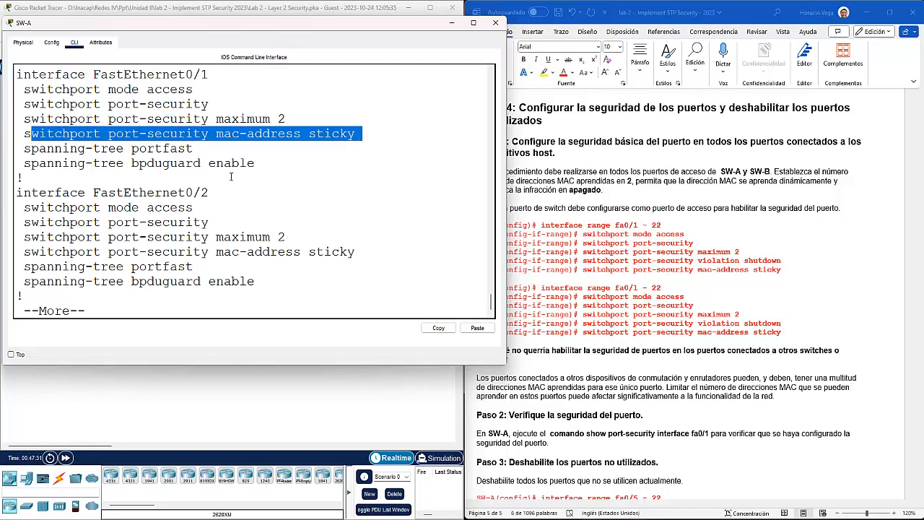
{"action": "scroll", "coordinate": [261, 250], "scroll_direction": "down", "scroll_amount": 1}
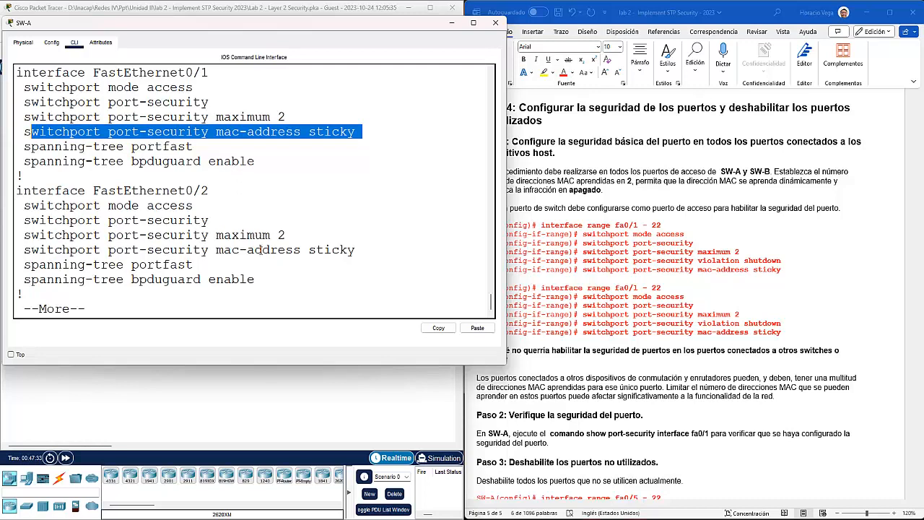
{"action": "key", "text": "Up"}
{"action": "key", "text": "Up"}
Step: Change the port-security violation action to restrict
{"action": "key", "text": "Up"}
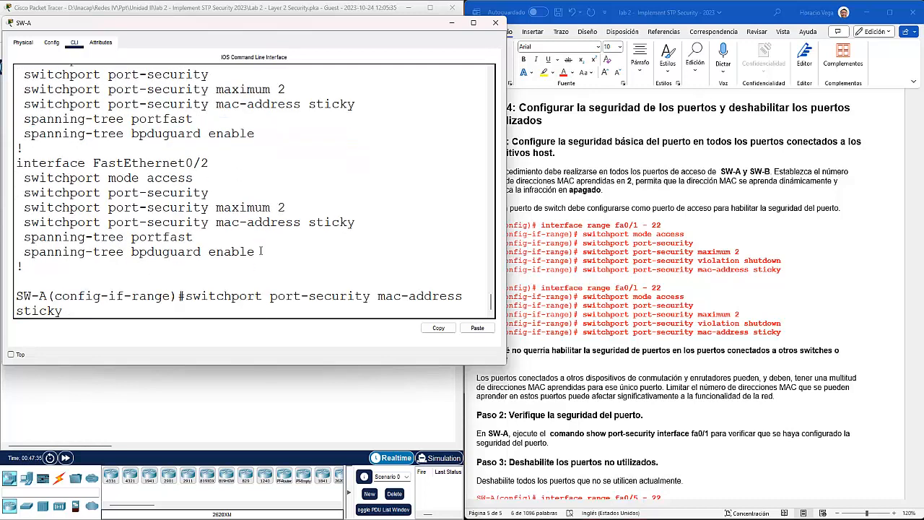
{"action": "key", "text": "Up"}
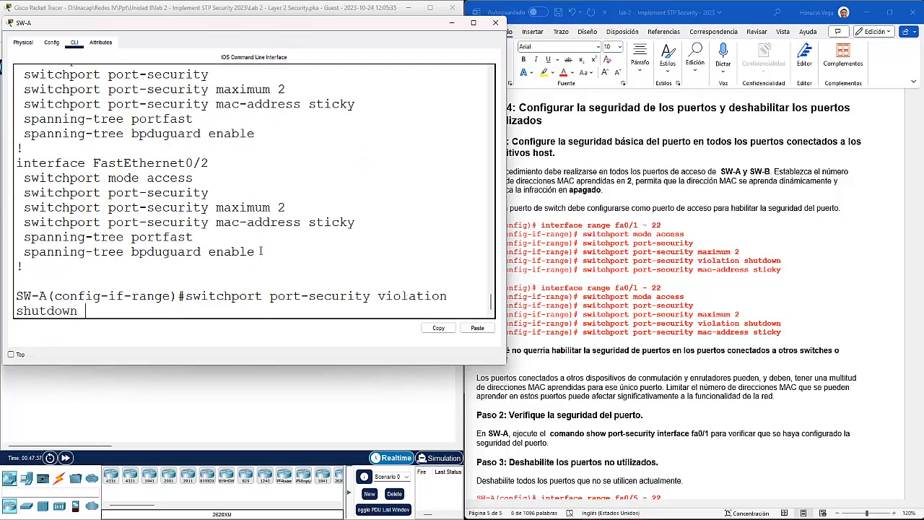
{"action": "key", "text": "BackSpace"}
{"action": "key", "text": "BackSpace"}
{"action": "key", "text": "BackSpace"}
{"action": "key", "text": "BackSpace"}
{"action": "key", "text": "BackSpace"}
{"action": "key", "text": "BackSpace"}
{"action": "key", "text": "BackSpace"}
{"action": "key", "text": "BackSpace"}
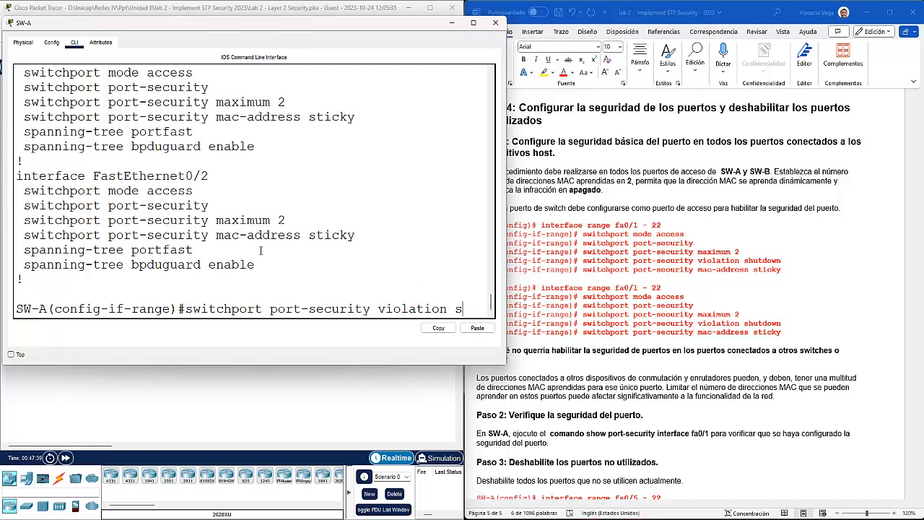
{"action": "type", "text": "rest"}
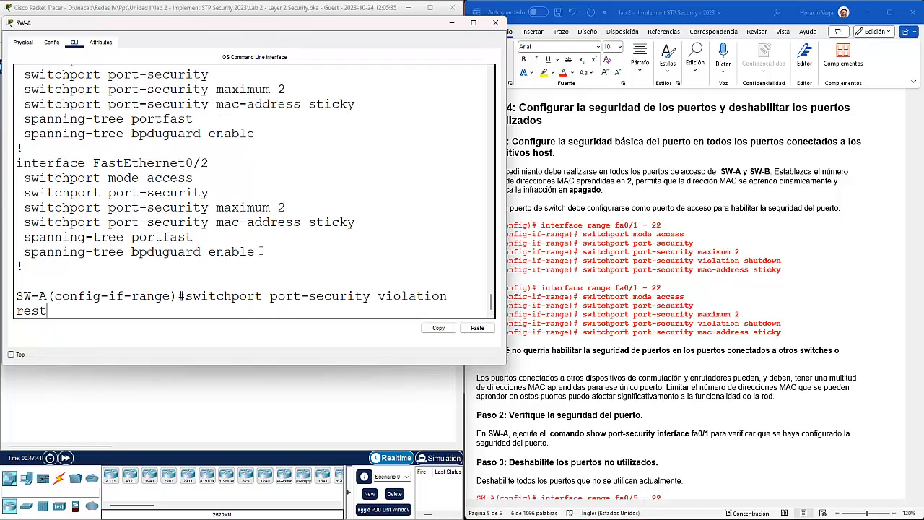
{"action": "key", "text": "Tab"}
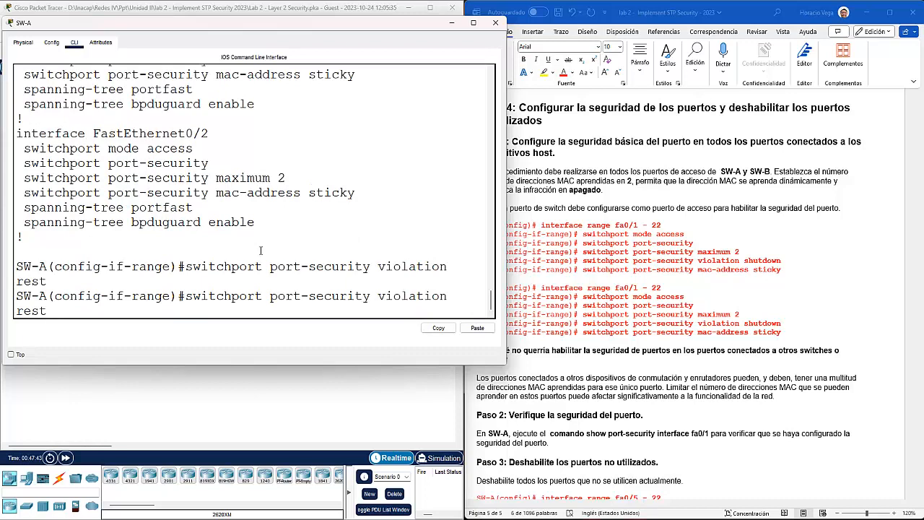
{"action": "key", "text": "Tab"}
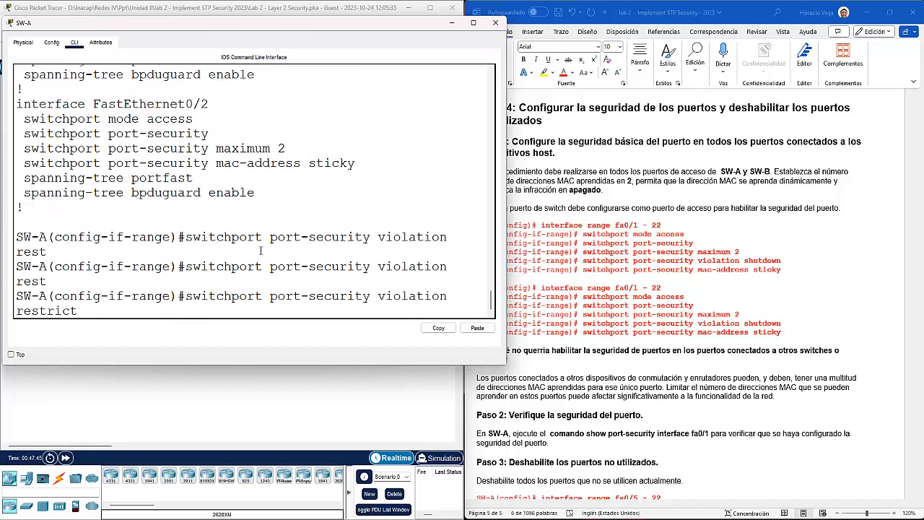
{"action": "key", "text": "Return"}
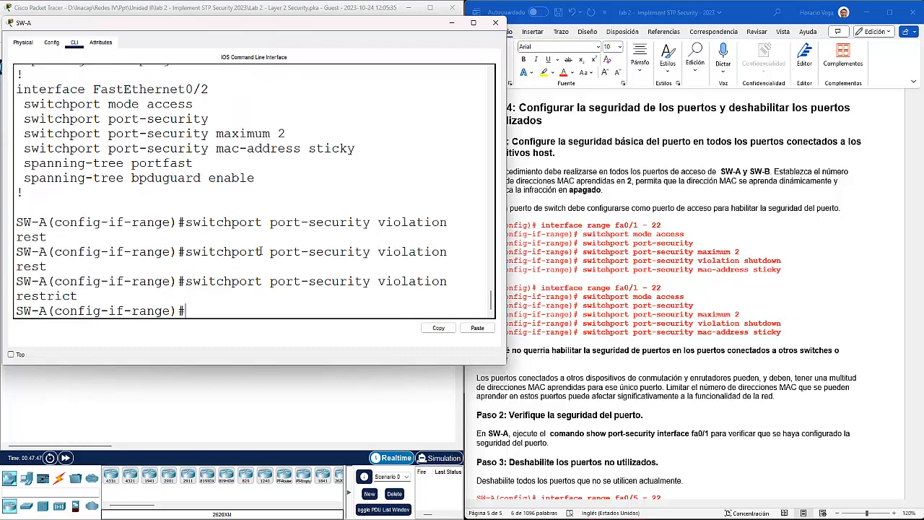
Step: Lower the port-security maximum to 1 MAC address
{"action": "key", "text": "Up"}
{"action": "key", "text": "Up"}
{"action": "key", "text": "Up"}
{"action": "key", "text": "Up"}
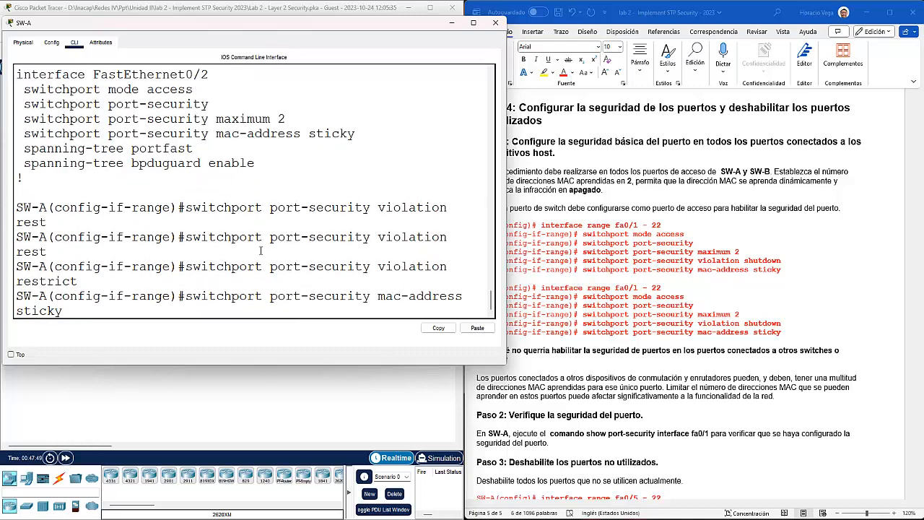
{"action": "key", "text": "Up"}
{"action": "key", "text": "BackSpace"}
{"action": "type", "text": "1"}
{"action": "key", "text": "Return"}
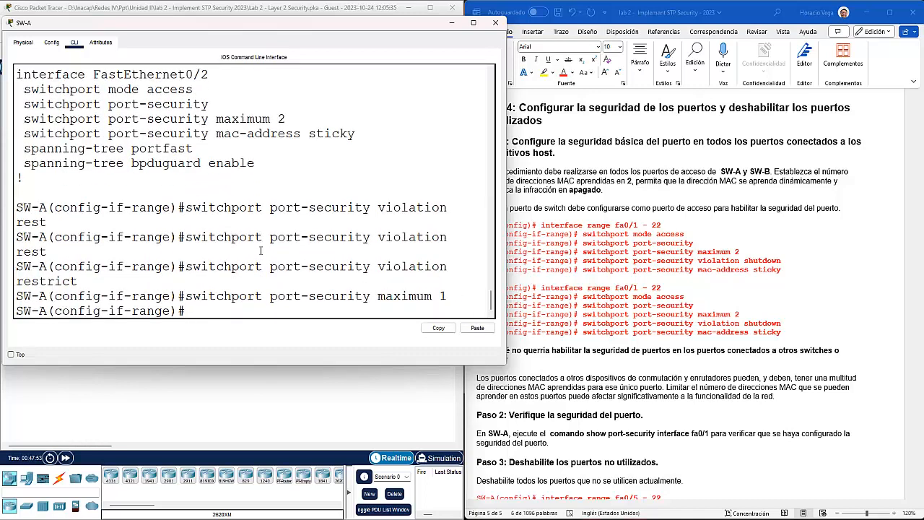
Step: Run do sh run again and highlight the violation restrict lines for Fa0/2 and Fa0/3
{"action": "type", "text": "do sh run"}
{"action": "key", "text": "Return"}
{"action": "key", "text": "space"}
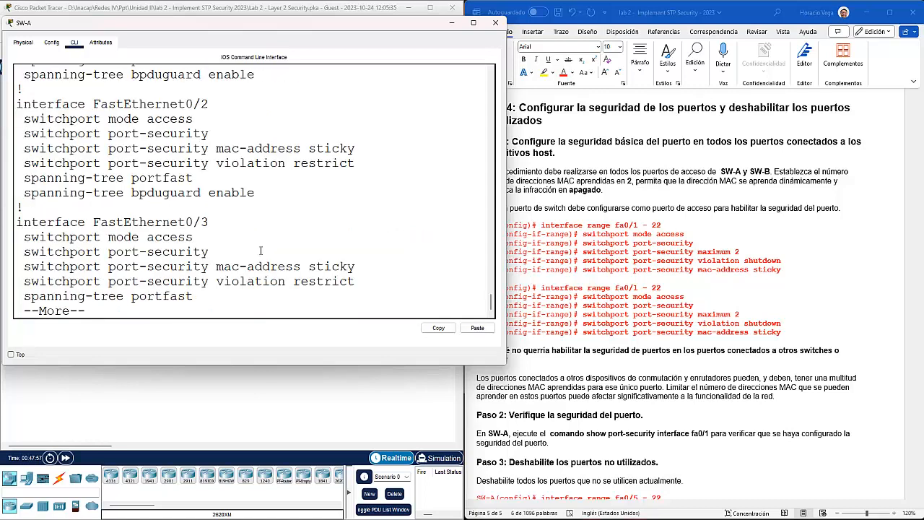
{"action": "left_click_drag", "start_coordinate": [363, 163], "coordinate": [25, 163]}
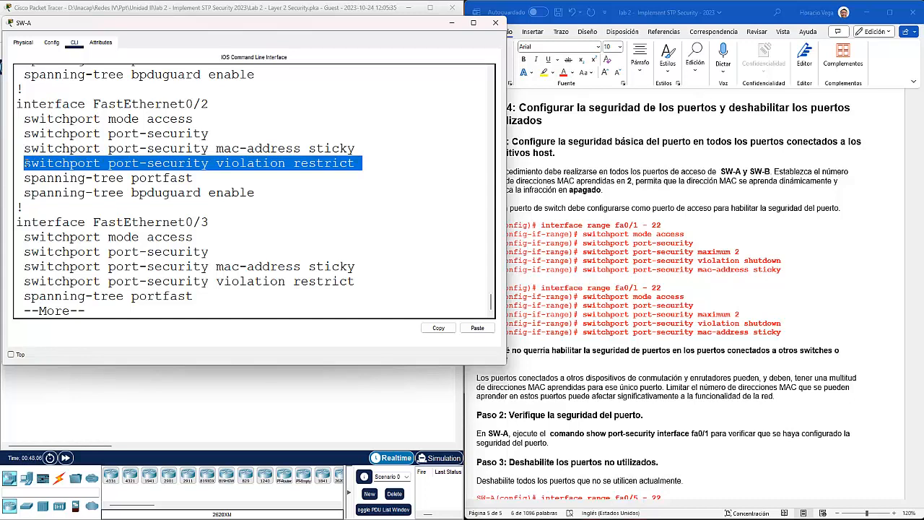
Step: Highlight the maximum 2 line in the earlier configuration output
{"action": "left_click", "coordinate": [274, 174]}
{"action": "scroll", "coordinate": [292, 198], "scroll_direction": "up", "scroll_amount": 15}
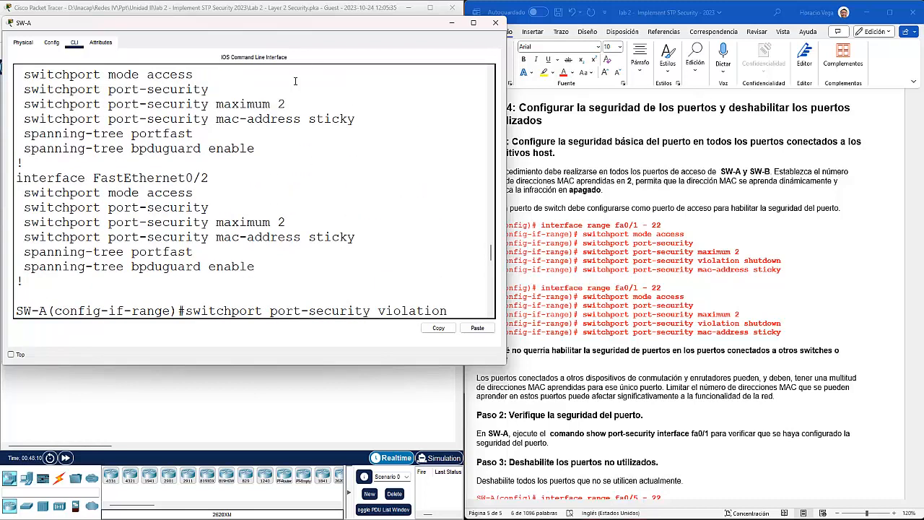
{"action": "left_click_drag", "start_coordinate": [286, 105], "coordinate": [32, 117]}
{"action": "scroll", "coordinate": [284, 253], "scroll_direction": "down", "scroll_amount": 15}
{"action": "scroll", "coordinate": [294, 245], "scroll_direction": "down", "scroll_amount": 3}
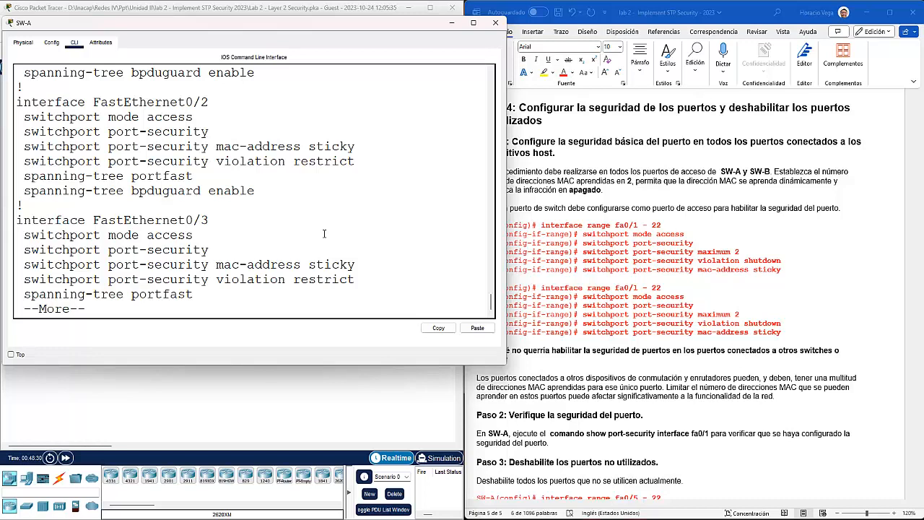
Step: Stop the listing and set the port-security maximum back to 2
{"action": "key", "text": "ctrl+c"}
{"action": "key", "text": "Up"}
{"action": "key", "text": "Up"}
{"action": "key", "text": "BackSpace"}
{"action": "type", "text": "2"}
{"action": "key", "text": "Return"}
Step: Set the violation action back to shutdown and exit to global configuration mode
{"action": "key", "text": "Up"}
{"action": "key", "text": "Up"}
{"action": "key", "text": "Up"}
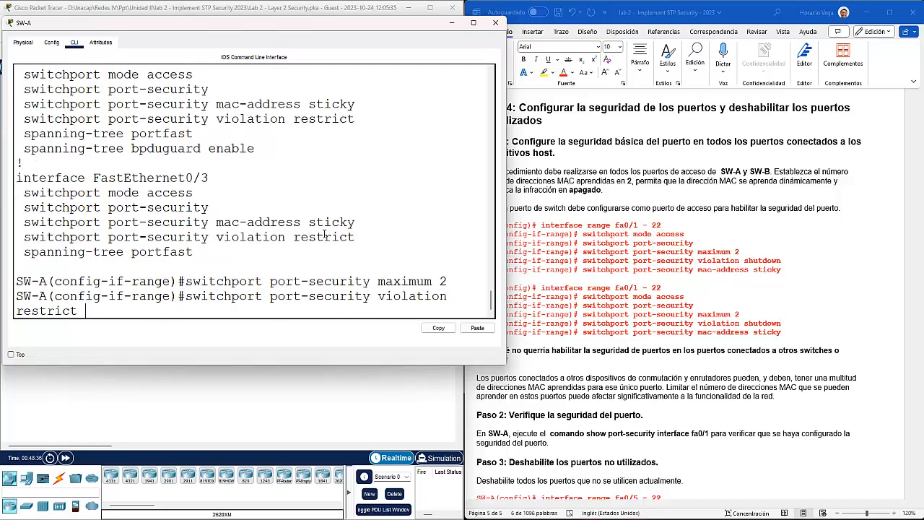
{"action": "key", "text": "BackSpace"}
{"action": "key", "text": "BackSpace"}
{"action": "key", "text": "BackSpace"}
{"action": "key", "text": "BackSpace"}
{"action": "key", "text": "BackSpace"}
{"action": "key", "text": "BackSpace"}
{"action": "key", "text": "BackSpace"}
{"action": "key", "text": "BackSpace"}
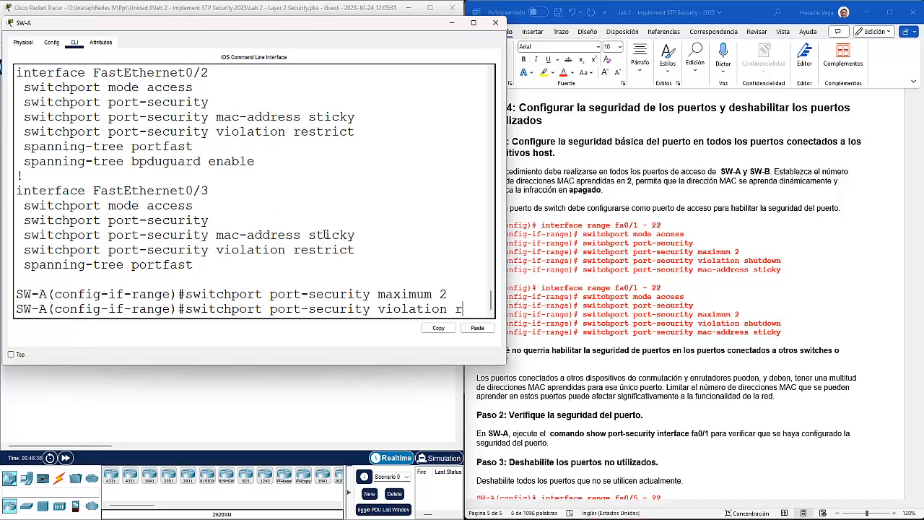
{"action": "type", "text": "shu"}
{"action": "key", "text": "Tab"}
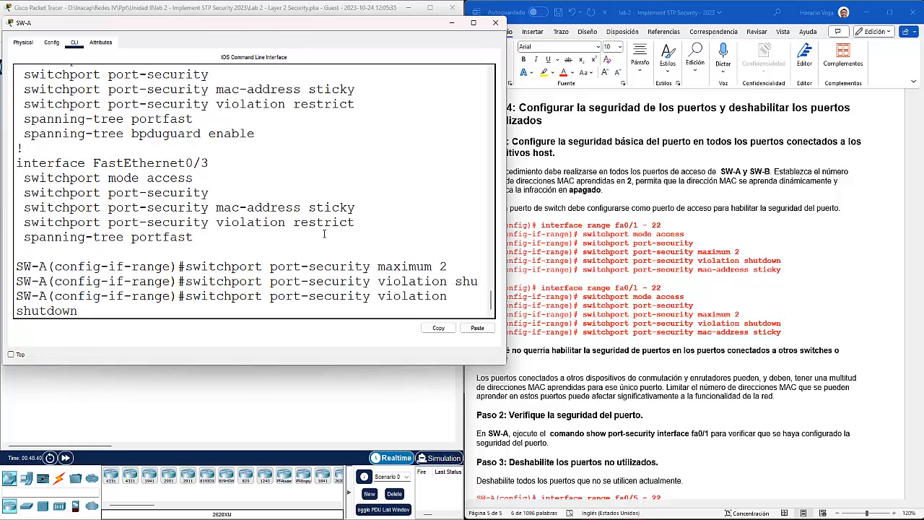
{"action": "key", "text": "Return"}
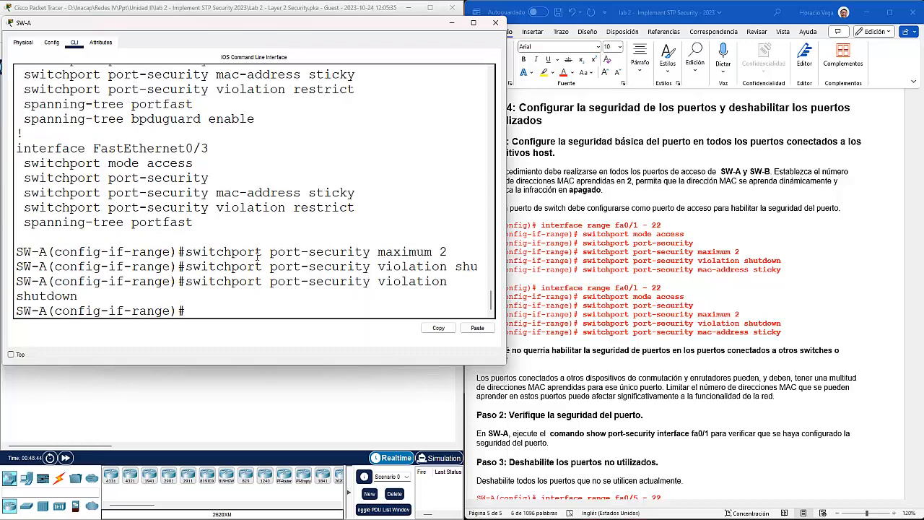
{"action": "type", "text": "exit"}
{"action": "key", "text": "Return"}
{"action": "key", "text": "Return"}
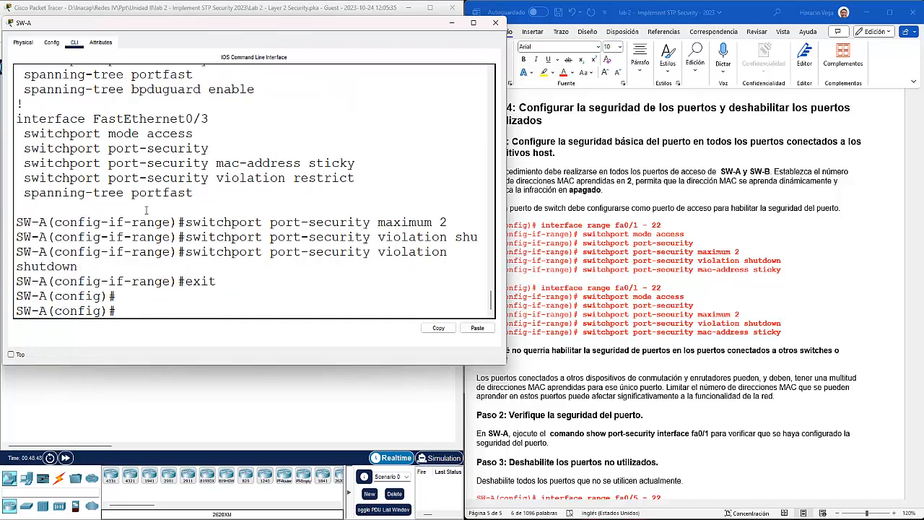
Step: Open SW-B's CLI, enter privileged mode with the enable password, and run config t
{"action": "left_click", "coordinate": [239, 392]}
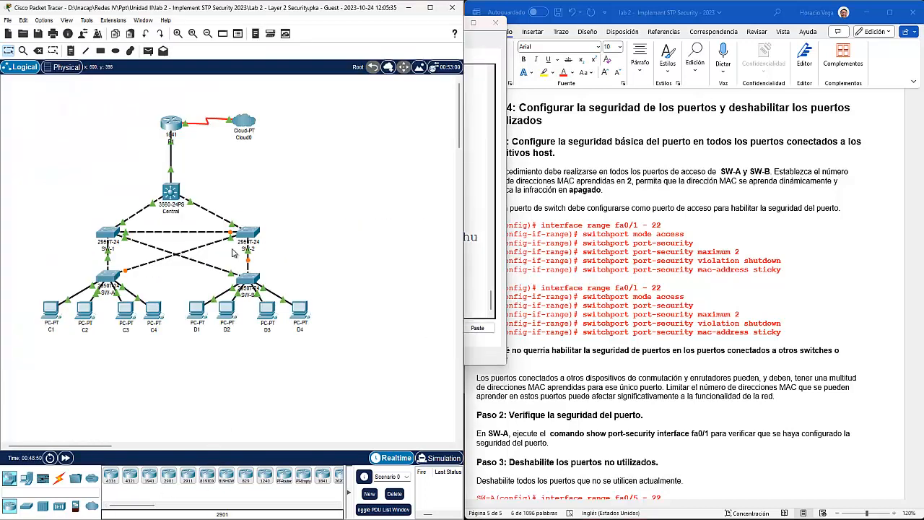
{"action": "left_click", "coordinate": [252, 279]}
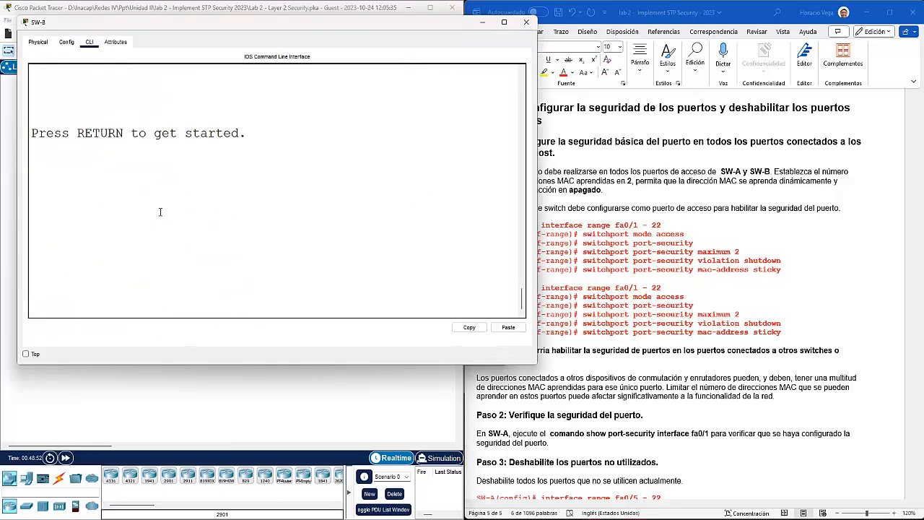
{"action": "key", "text": "Return"}
{"action": "type", "text": "en"}
{"action": "key", "text": "Return"}
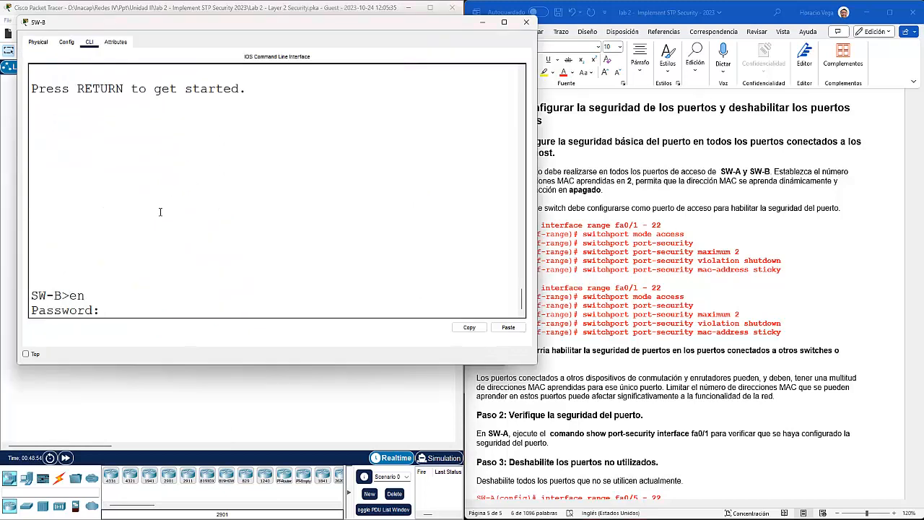
{"action": "key", "text": "Return"}
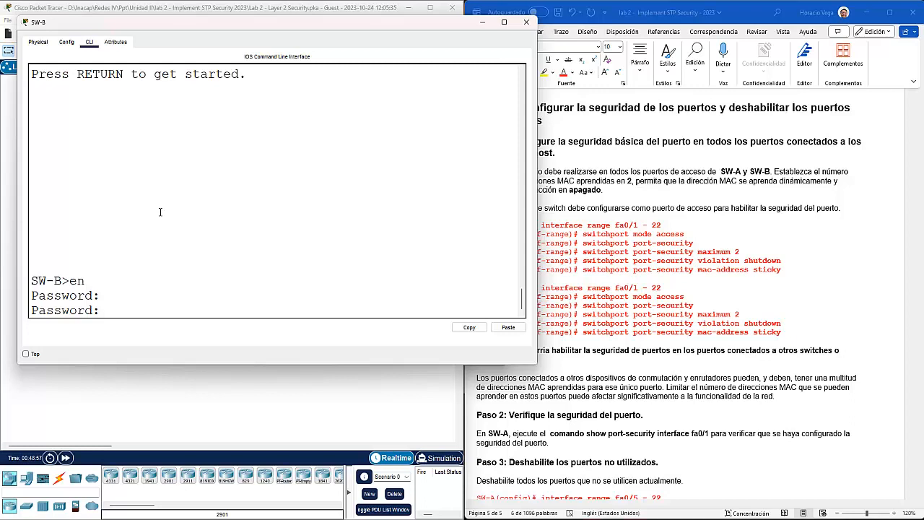
{"action": "key", "text": "Return"}
{"action": "type", "text": "config t"}
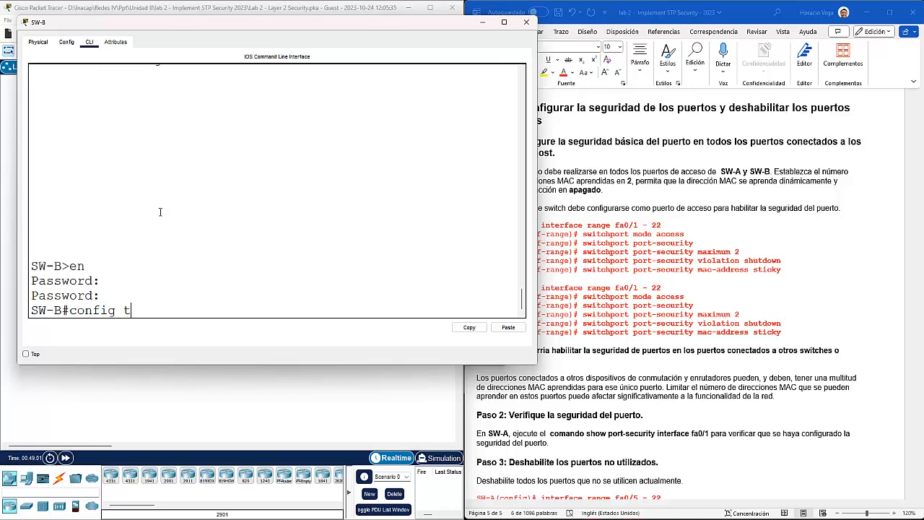
{"action": "key", "text": "Return"}
Step: Select interface range f0/1-22 and enable switchport port-security
{"action": "type", "text": "interface range f0/1-22"}
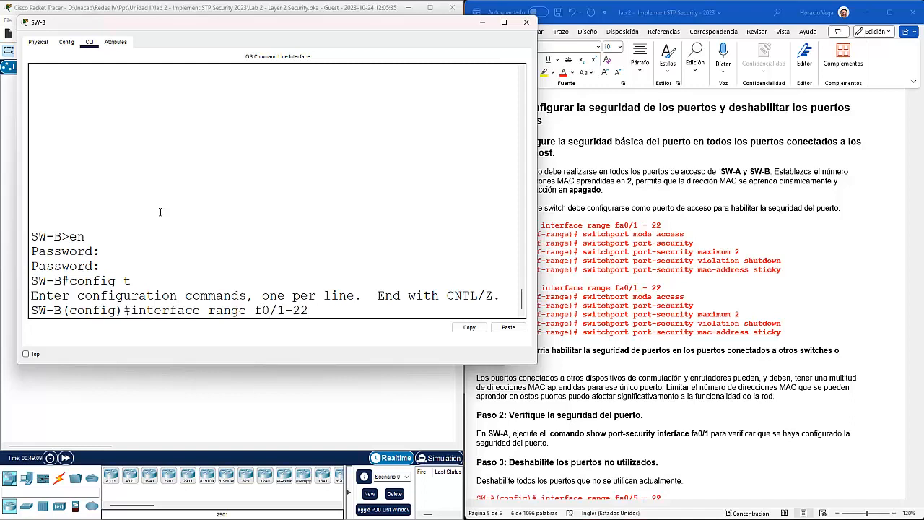
{"action": "key", "text": "Return"}
{"action": "type", "text": "sw"}
{"action": "key", "text": "Tab"}
{"action": "type", "text": "po"}
{"action": "key", "text": "Tab"}
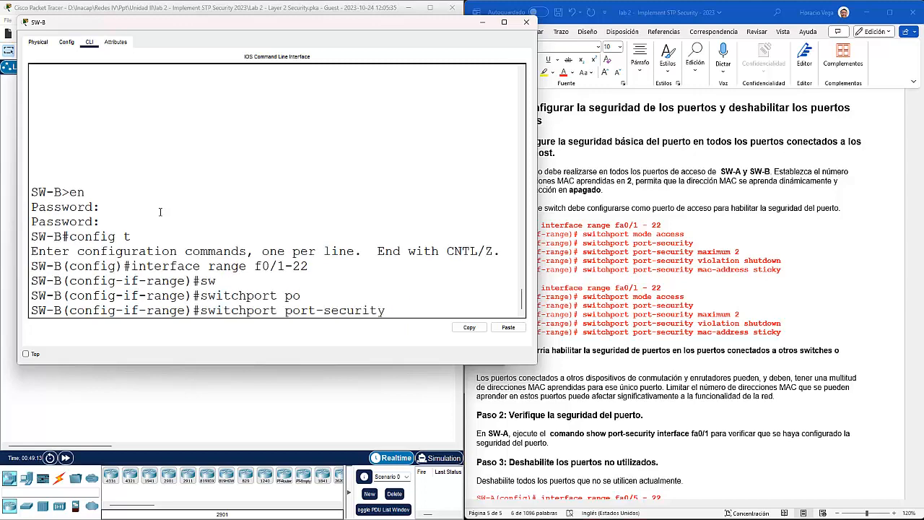
{"action": "key", "text": "Return"}
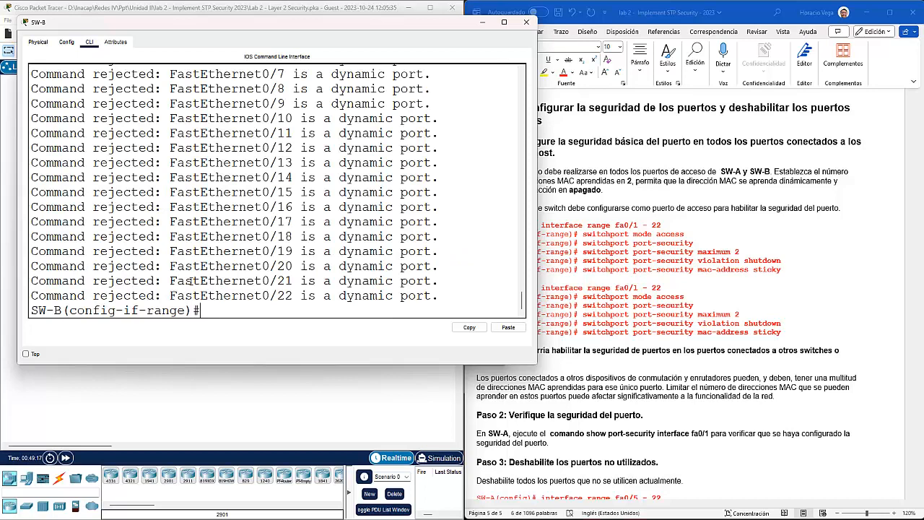
Step: Retry the switchport port-security command on the port range
{"action": "key", "text": "Up"}
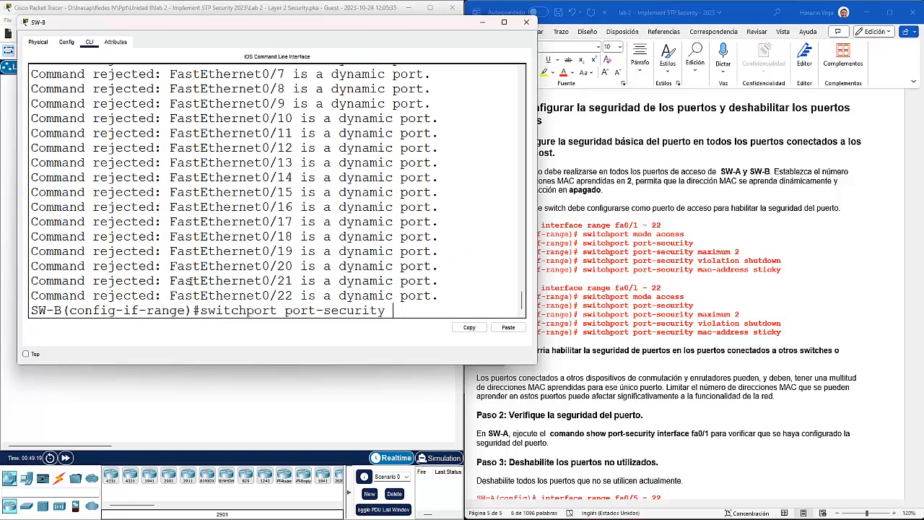
{"action": "key", "text": "Down"}
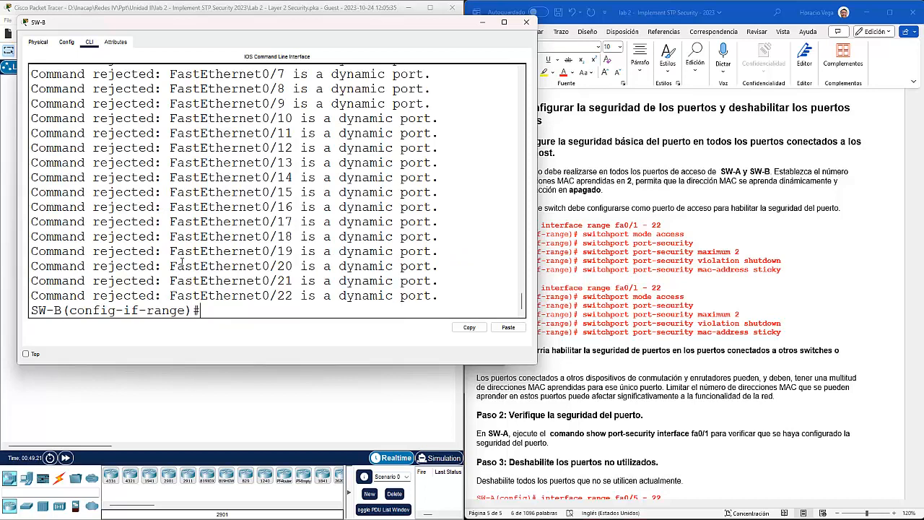
{"action": "key", "text": "Up"}
{"action": "key", "text": "Return"}
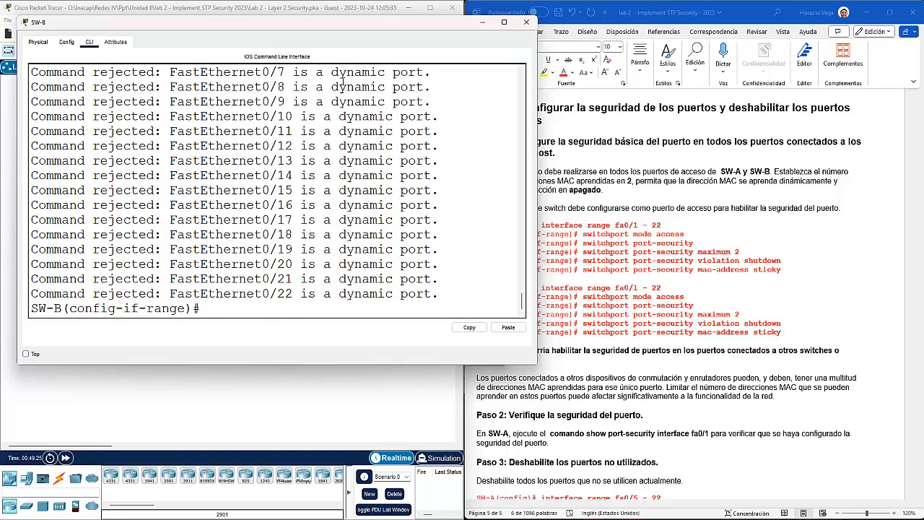
{"action": "key", "text": "Up"}
{"action": "key", "text": "Return"}
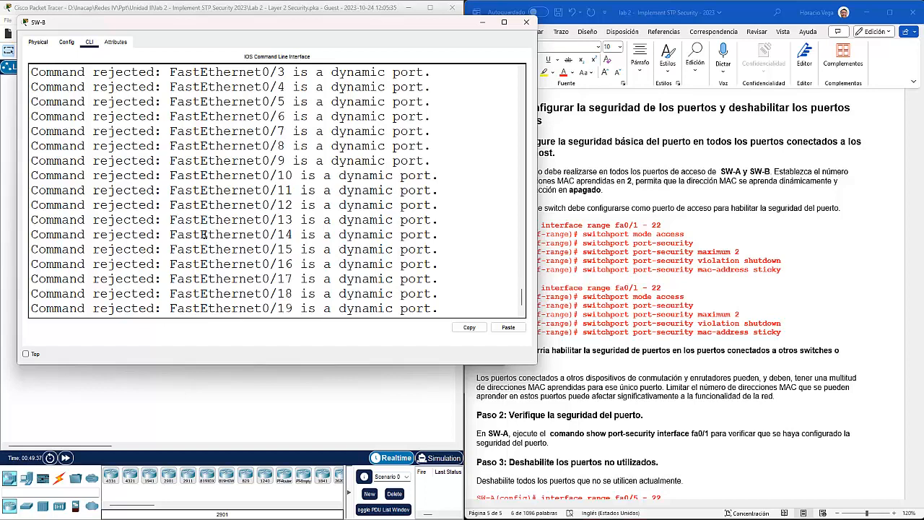
Step: Make the ports static access ports, then enable port security on them
{"action": "type", "text": "sw"}
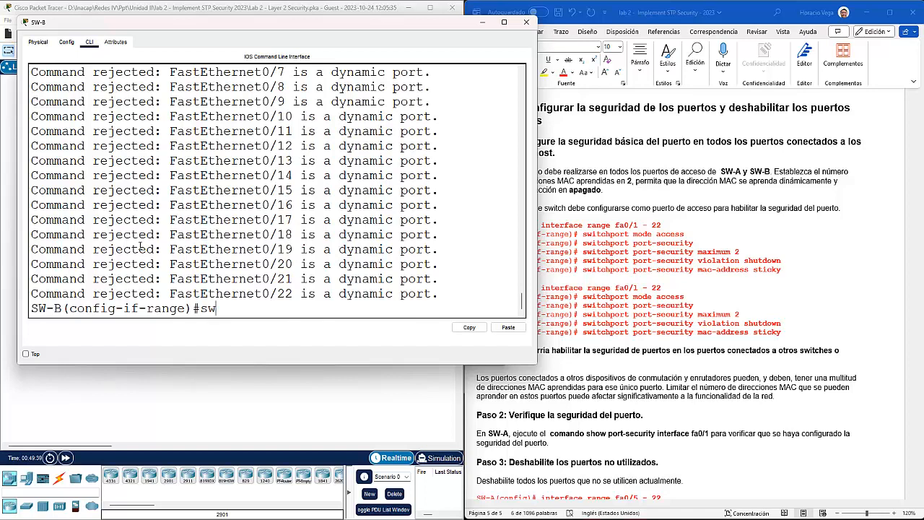
{"action": "key", "text": "Tab"}
{"action": "type", "text": "mode acc"}
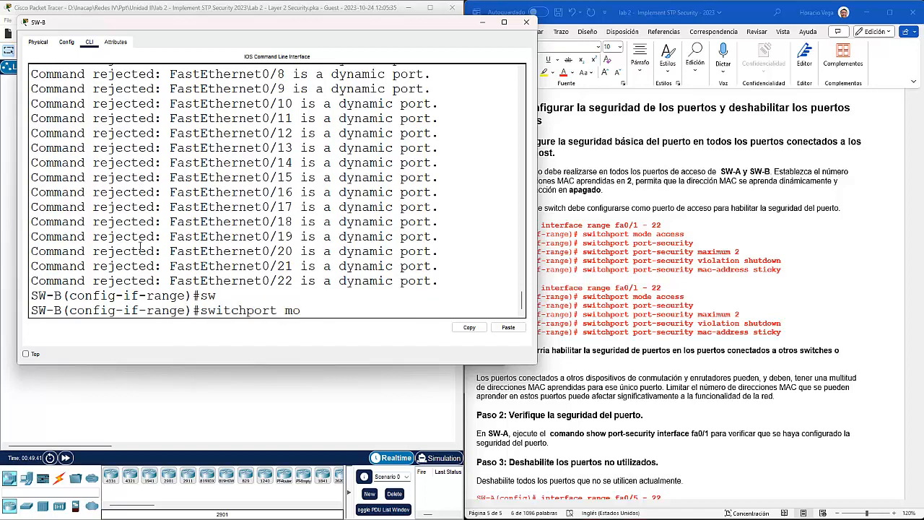
{"action": "key", "text": "Tab"}
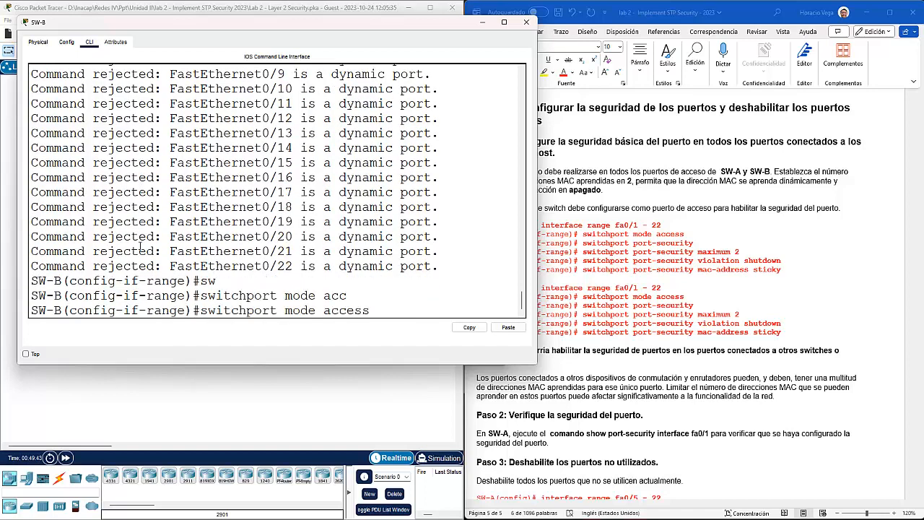
{"action": "key", "text": "Return"}
{"action": "type", "text": "switchport"}
{"action": "key", "text": "Tab"}
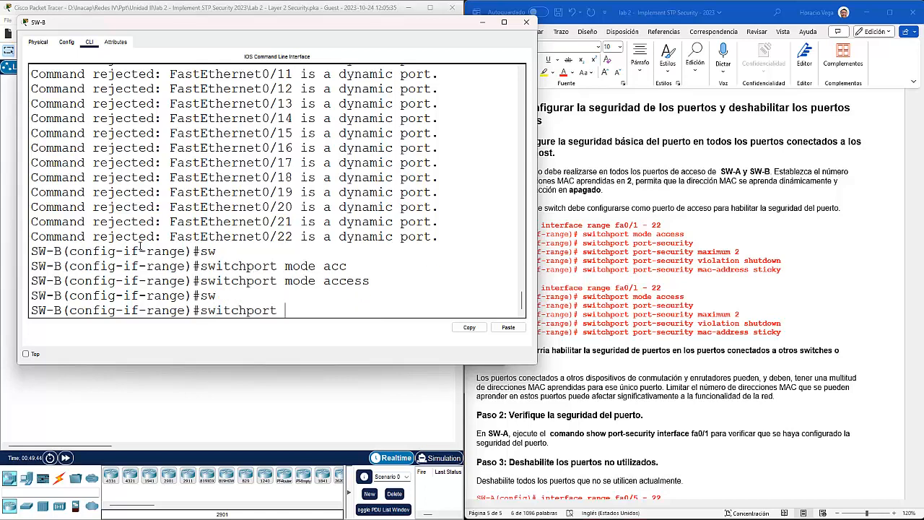
{"action": "type", "text": "po"}
{"action": "key", "text": "Tab"}
{"action": "key", "text": "Return"}
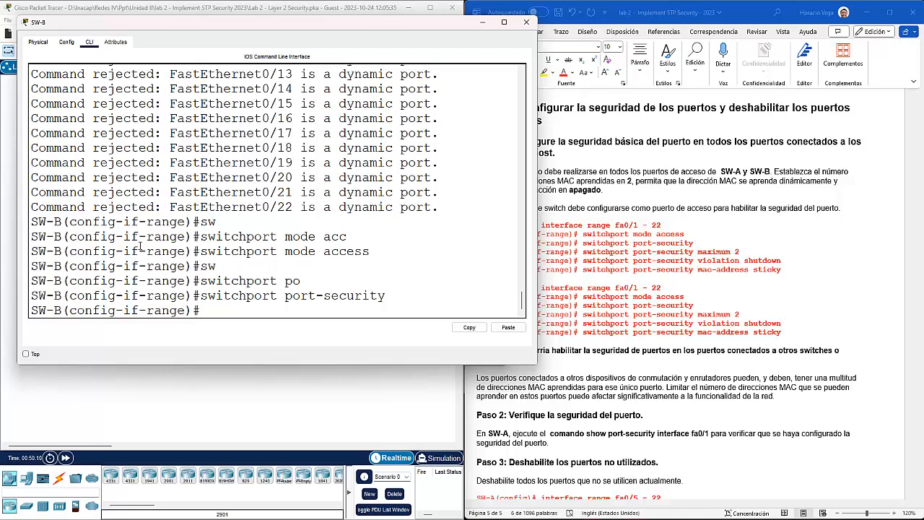
Step: Limit port security to a maximum of 2 MAC addresses
{"action": "type", "text": "sw"}
{"action": "key", "text": "Tab"}
{"action": "type", "text": "po"}
{"action": "key", "text": "Tab"}
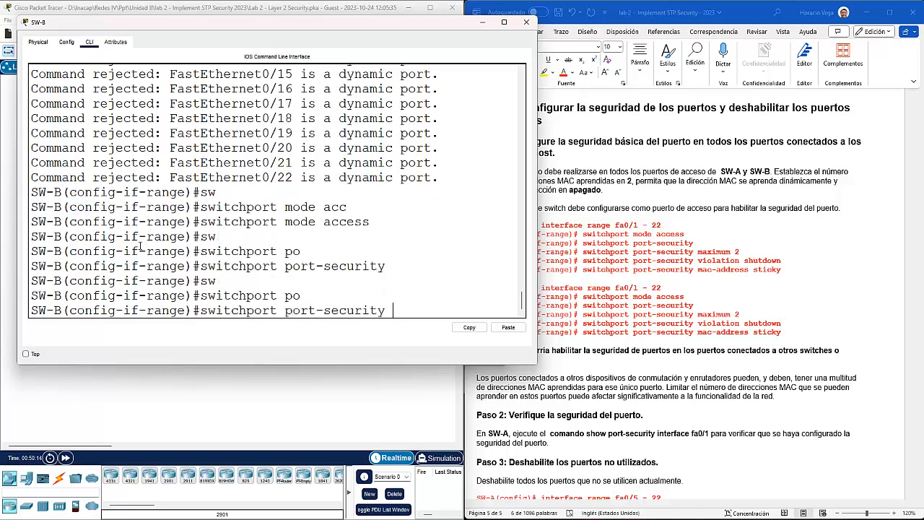
{"action": "type", "text": "ma"}
{"action": "key", "text": "Tab"}
{"action": "type", "text": "x"}
{"action": "key", "text": "Tab"}
{"action": "type", "text": "2"}
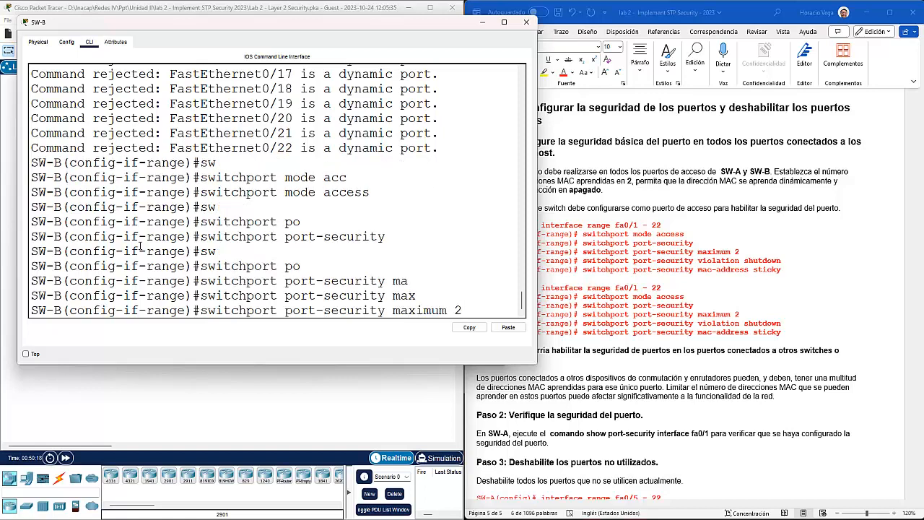
{"action": "key", "text": "Return"}
Step: Enable sticky MAC address learning on the ports
{"action": "type", "text": "sw"}
{"action": "key", "text": "Tab"}
{"action": "type", "text": "po"}
{"action": "key", "text": "Tab"}
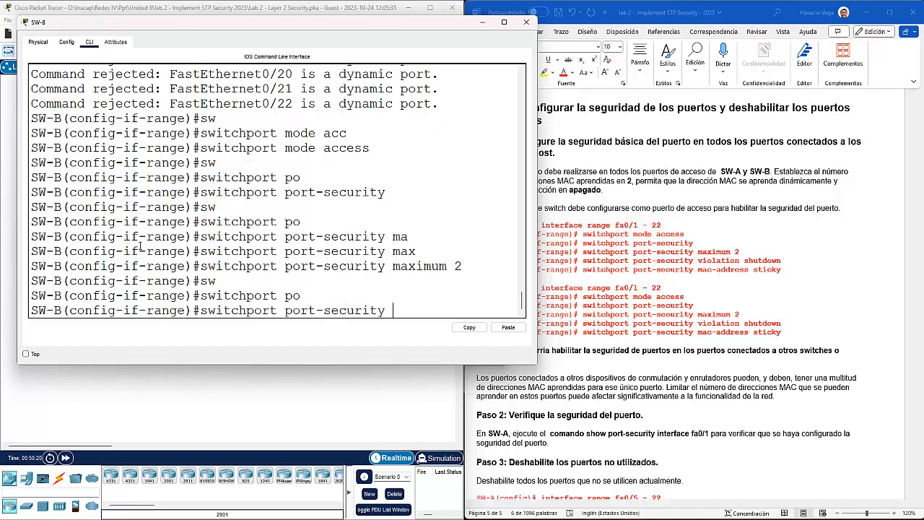
{"action": "type", "text": "mac"}
{"action": "key", "text": "Tab"}
{"action": "type", "text": "s"}
{"action": "key", "text": "Tab"}
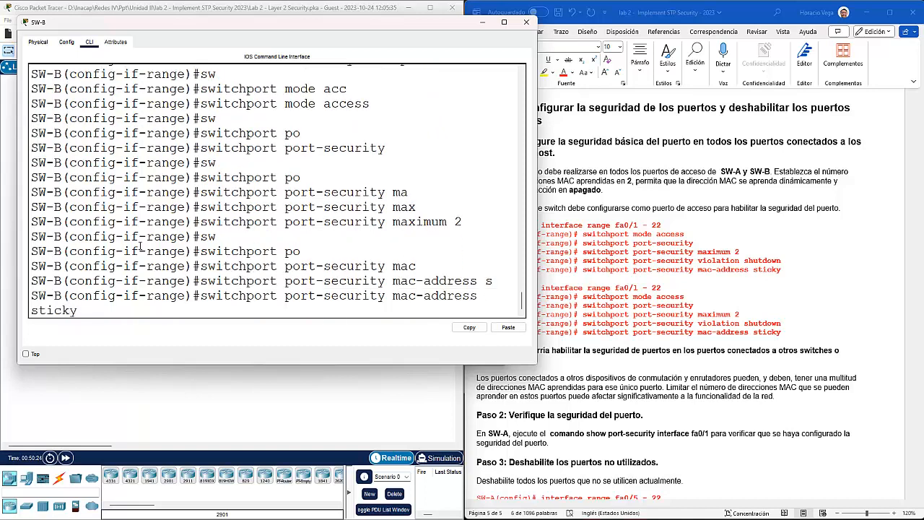
{"action": "key", "text": "Return"}
Step: Set the port-security violation action to shutdown
{"action": "type", "text": "sw"}
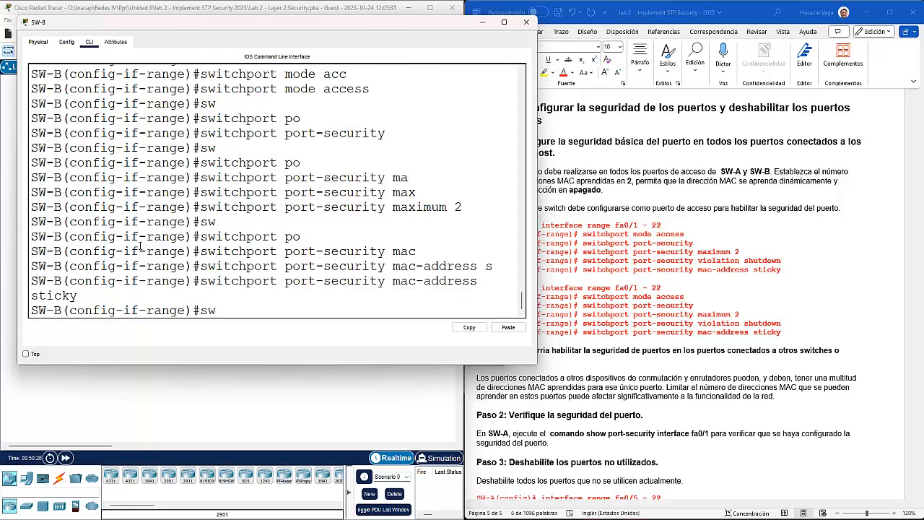
{"action": "key", "text": "Tab"}
{"action": "type", "text": "po"}
{"action": "key", "text": "Tab"}
{"action": "type", "text": "v"}
{"action": "key", "text": "Tab"}
{"action": "type", "text": "sh"}
{"action": "key", "text": "Tab"}
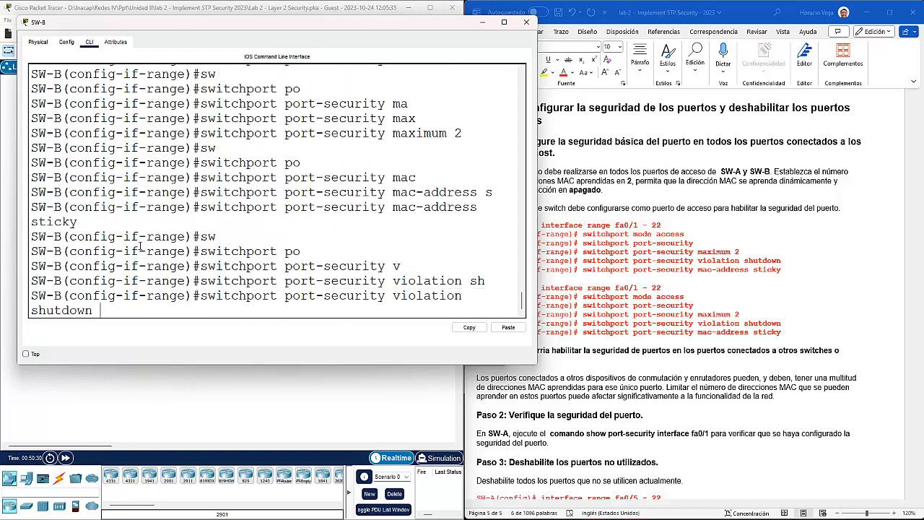
{"action": "key", "text": "Return"}
Step: Exit interface and global configuration modes back to privileged mode
{"action": "type", "text": "exit"}
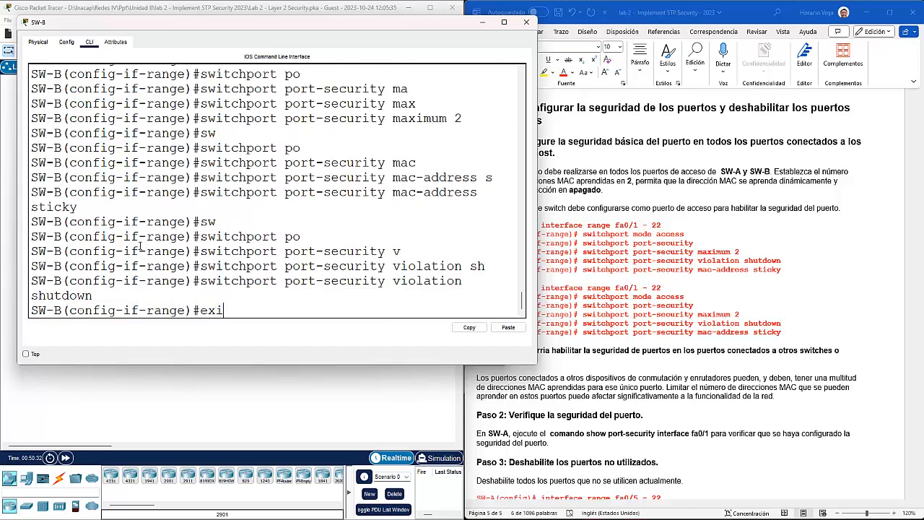
{"action": "key", "text": "Return"}
{"action": "type", "text": "exot"}
{"action": "key", "text": "BackSpace"}
{"action": "key", "text": "BackSpace"}
{"action": "type", "text": "it"}
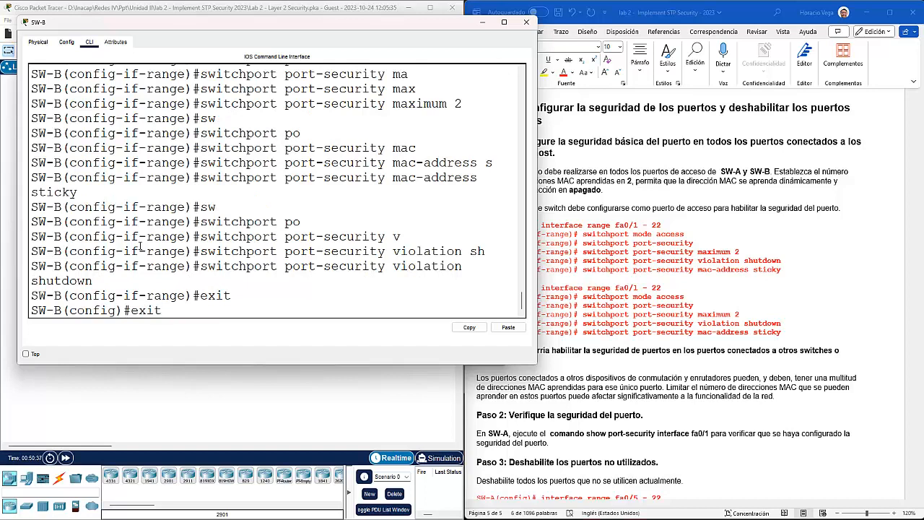
{"action": "key", "text": "Return"}
Step: Type show port-security at the privileged prompt
{"action": "type", "text": "sh"}
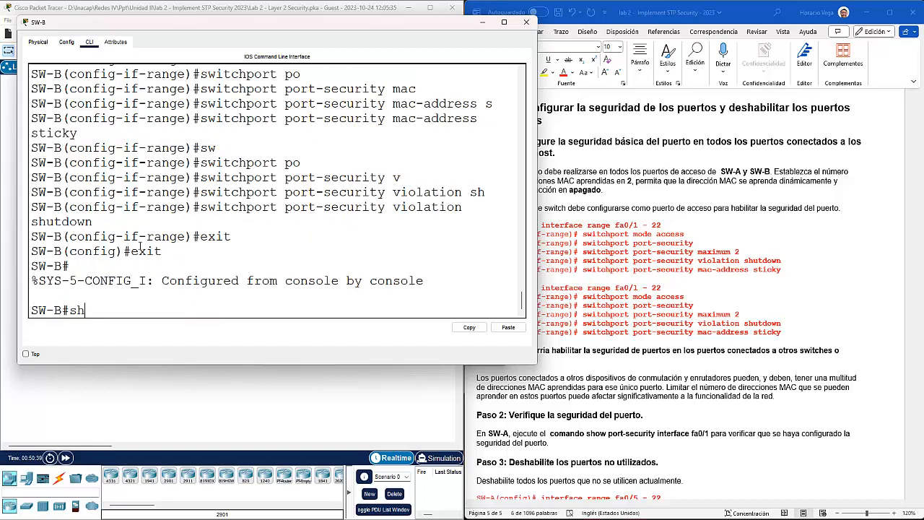
{"action": "key", "text": "Tab"}
{"action": "type", "text": "po"}
{"action": "key", "text": "Tab"}
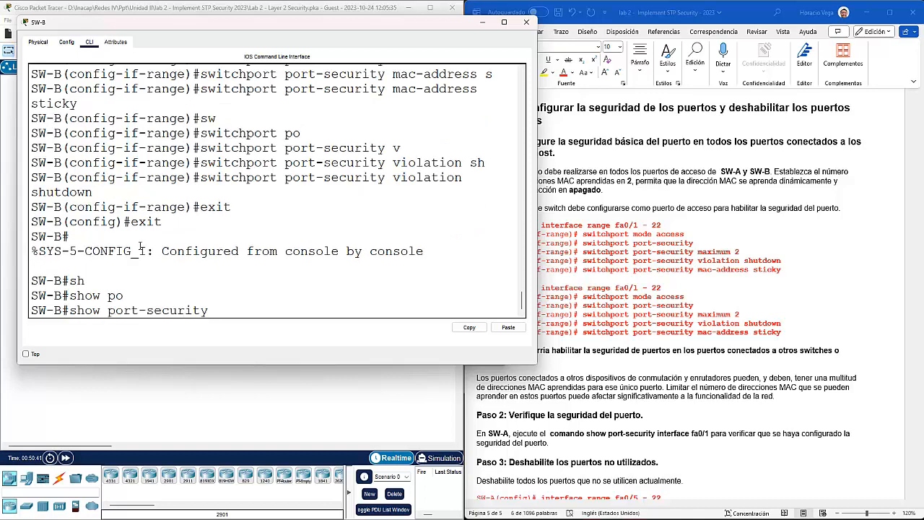
Step: Run show port-security on SW-B and widen the console so the table rows fit
{"action": "key", "text": "Return"}
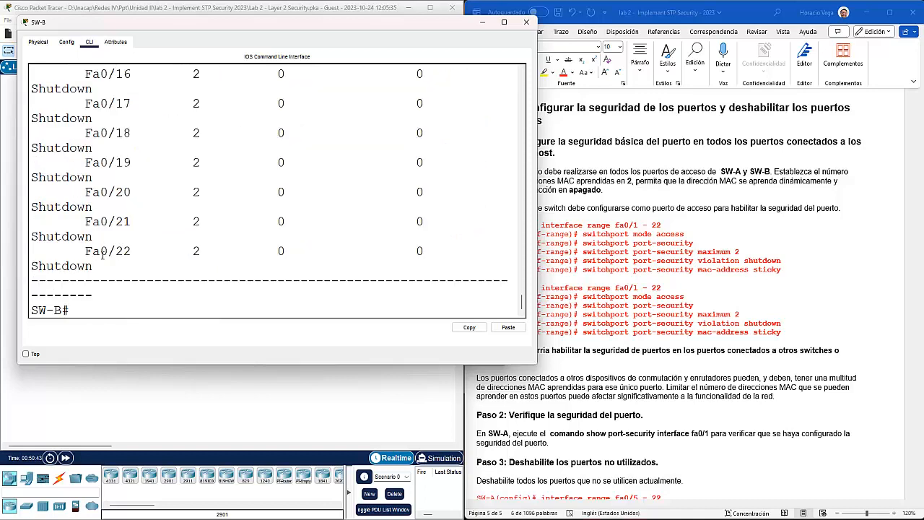
{"action": "scroll", "coordinate": [215, 231], "scroll_direction": "up", "scroll_amount": 15}
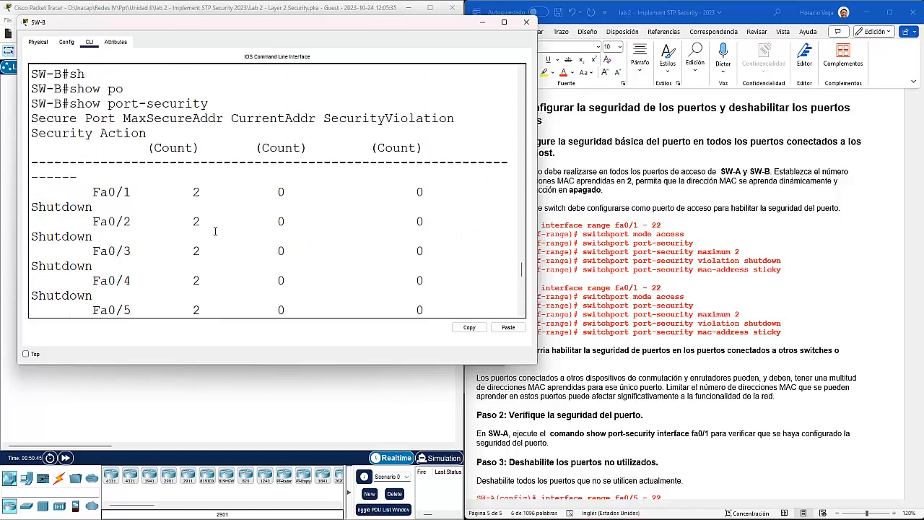
{"action": "scroll", "coordinate": [210, 214], "scroll_direction": "down", "scroll_amount": 2}
{"action": "scroll", "coordinate": [209, 214], "scroll_direction": "up", "scroll_amount": 1}
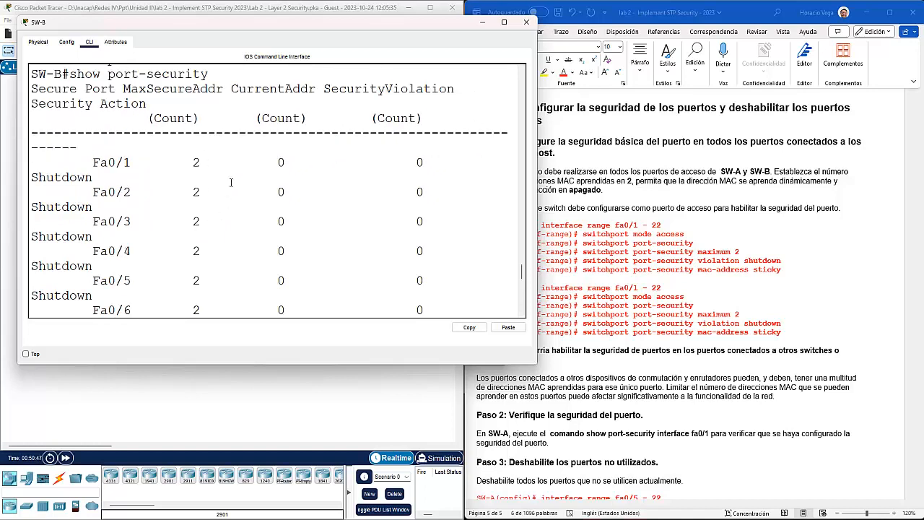
{"action": "left_click_drag", "start_coordinate": [537, 150], "coordinate": [715, 157]}
{"action": "scroll", "coordinate": [337, 199], "scroll_direction": "up", "scroll_amount": 8}
{"action": "scroll", "coordinate": [337, 200], "scroll_direction": "down", "scroll_amount": 2}
{"action": "scroll", "coordinate": [337, 200], "scroll_direction": "down", "scroll_amount": 1}
Step: Highlight the Shutdown action and MaxSecureAddr of 2 for Fa0/1, then review through Fa0/22
{"action": "left_click_drag", "start_coordinate": [589, 106], "coordinate": [476, 102]}
{"action": "left_click_drag", "start_coordinate": [494, 145], "coordinate": [555, 147]}
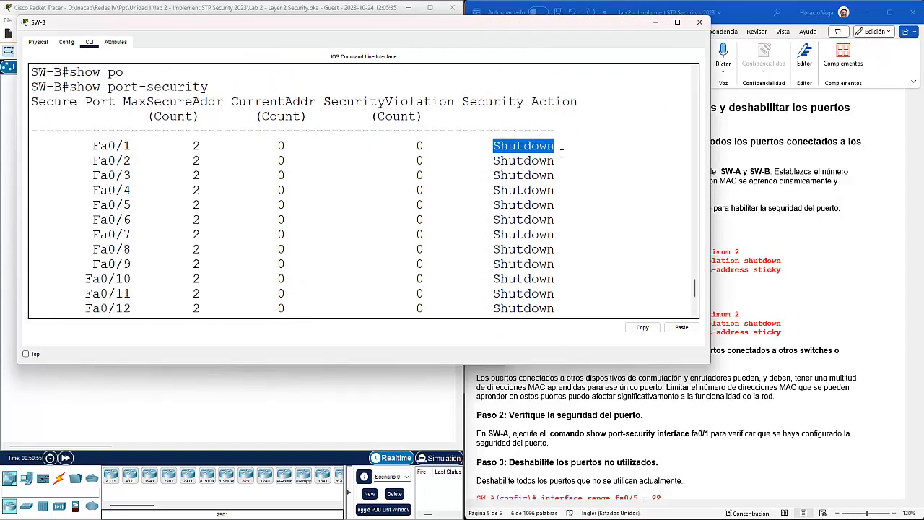
{"action": "left_click_drag", "start_coordinate": [219, 102], "coordinate": [123, 102]}
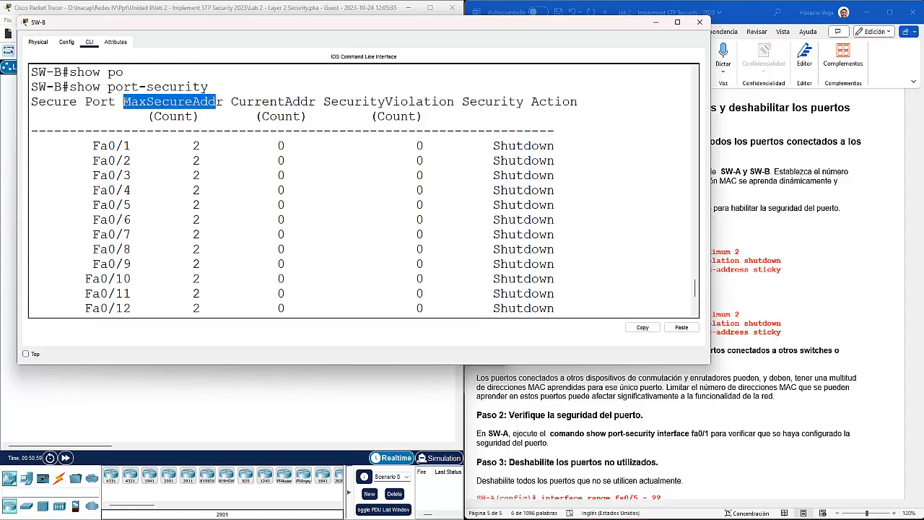
{"action": "left_click_drag", "start_coordinate": [200, 146], "coordinate": [187, 145]}
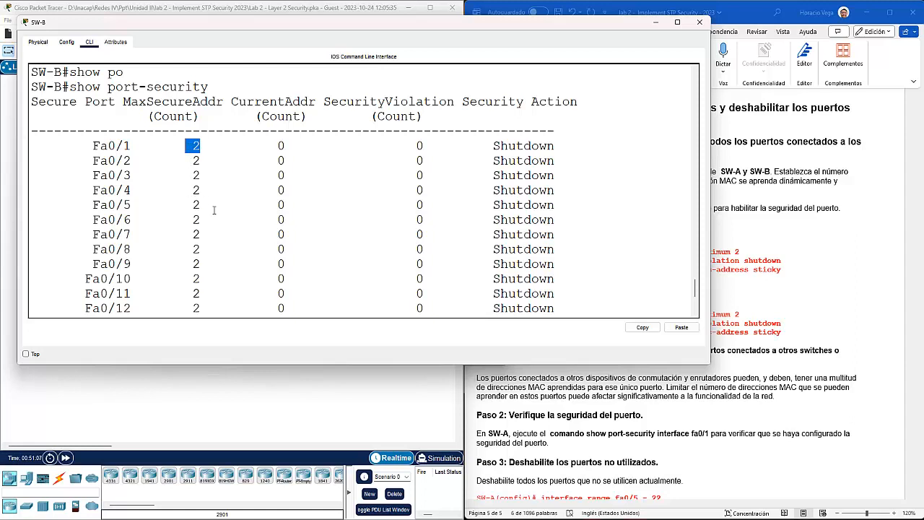
{"action": "scroll", "coordinate": [218, 221], "scroll_direction": "down", "scroll_amount": 3}
{"action": "scroll", "coordinate": [217, 221], "scroll_direction": "down", "scroll_amount": 2}
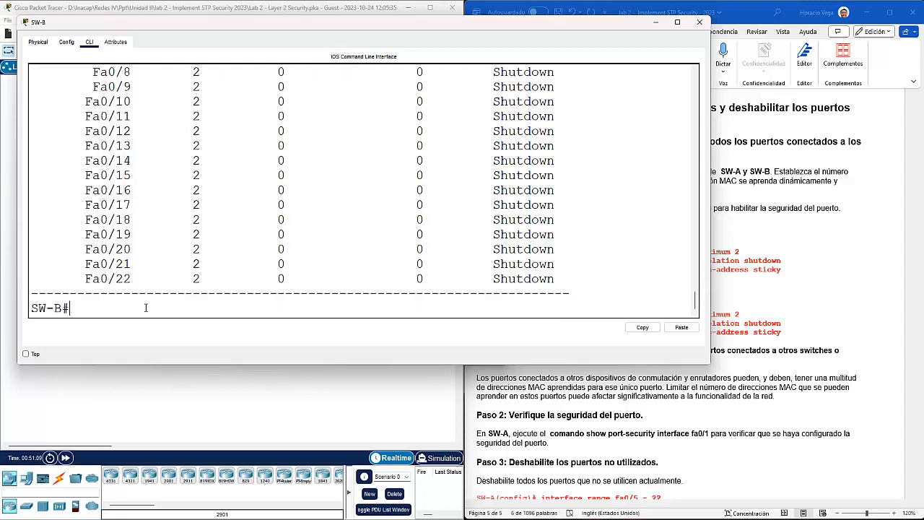
Step: Run show port-security interface f0/1 on SW-B
{"action": "key", "text": "Up"}
{"action": "type", "text": "in"}
{"action": "key", "text": "Tab"}
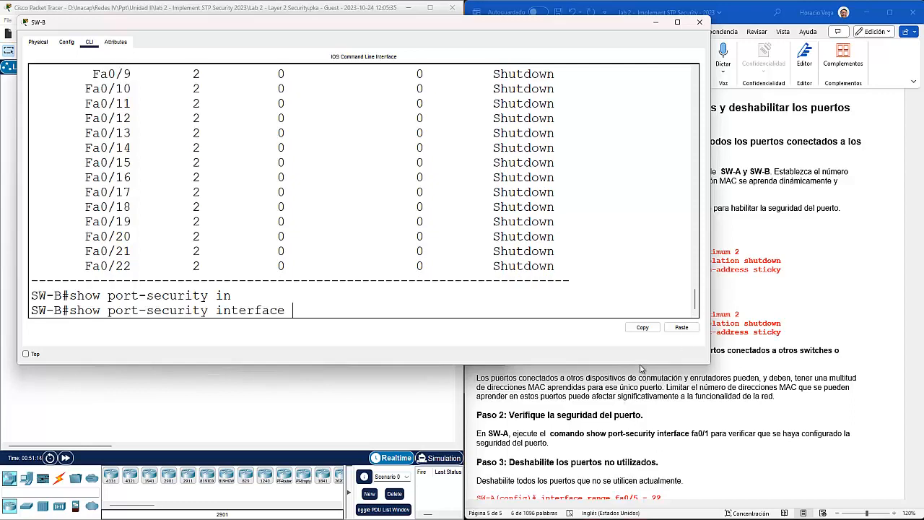
{"action": "left_click_drag", "start_coordinate": [518, 32], "coordinate": [579, 36]}
{"action": "type", "text": "f"}
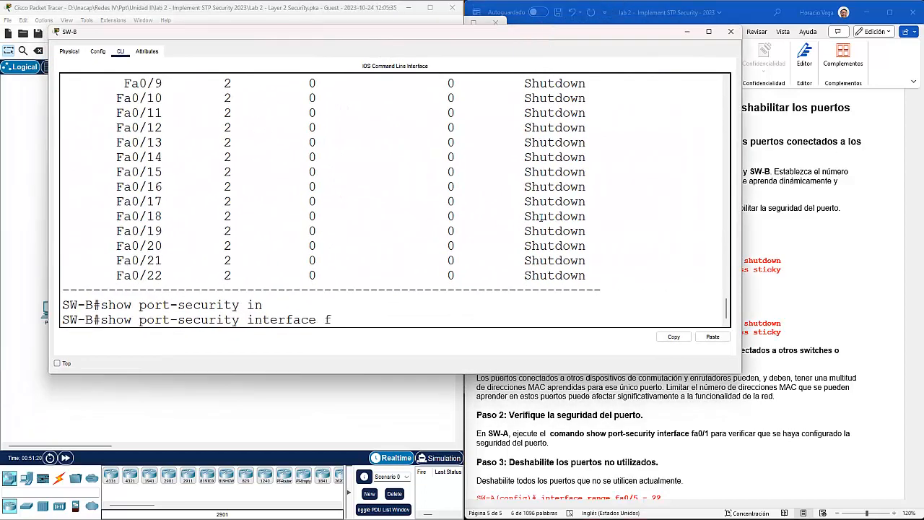
{"action": "type", "text": "0/1"}
{"action": "key", "text": "Return"}
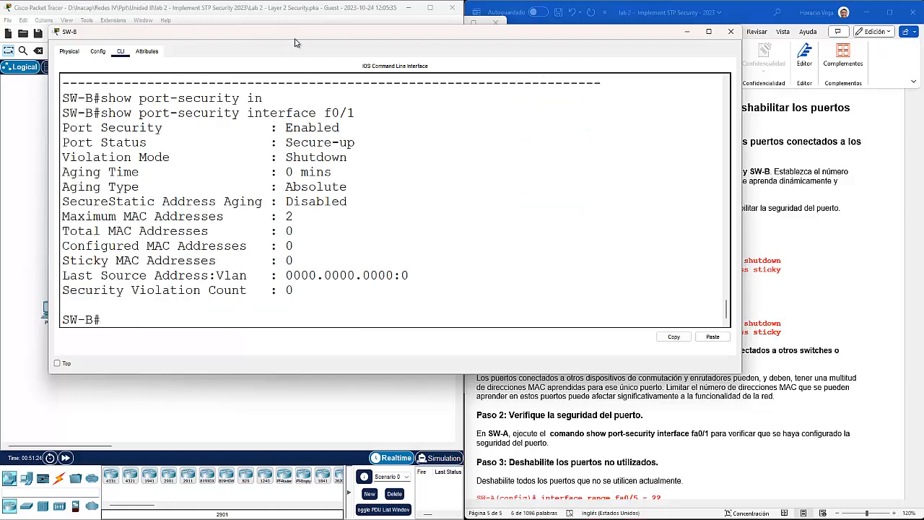
Step: Compare Fa0/1's Enabled status with the switchport port-security step in the lab guide
{"action": "left_click_drag", "start_coordinate": [343, 127], "coordinate": [282, 128]}
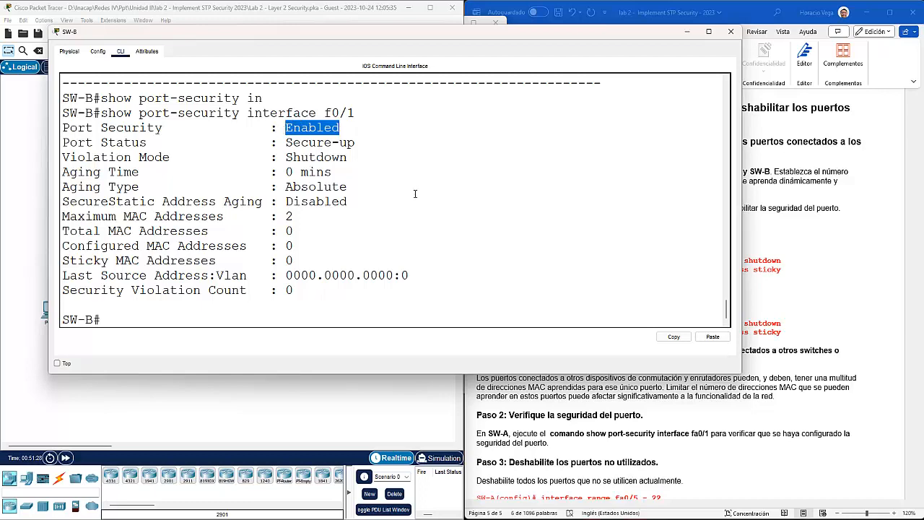
{"action": "left_click", "coordinate": [922, 279]}
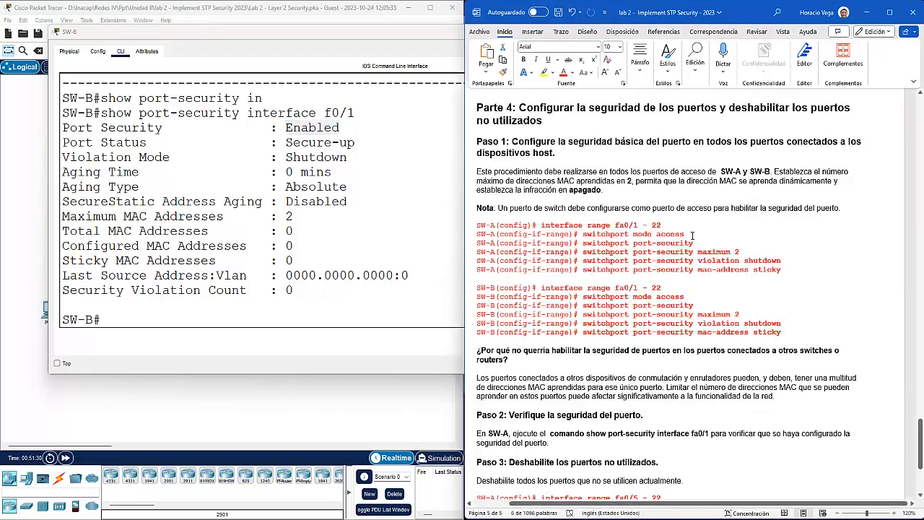
{"action": "left_click_drag", "start_coordinate": [669, 244], "coordinate": [592, 247]}
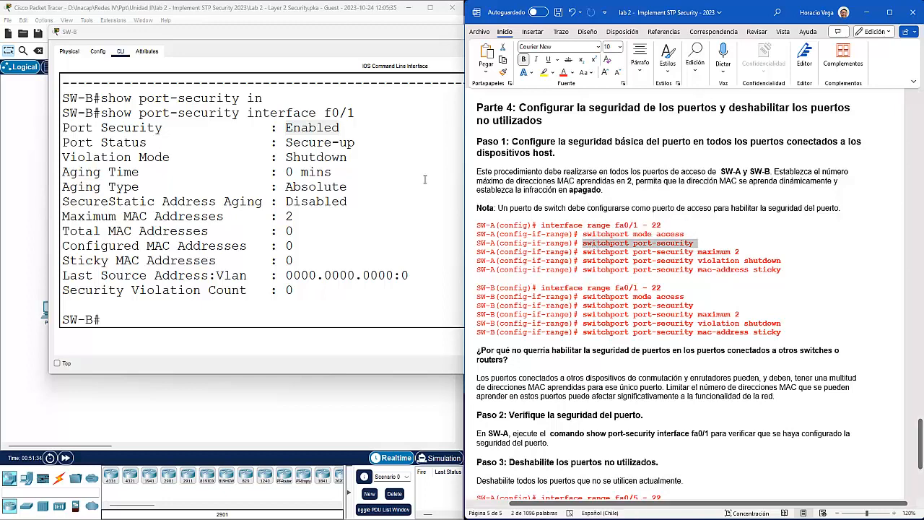
{"action": "left_click", "coordinate": [338, 127]}
Step: Confirm Fa0/1 shows Enabled, Secure-up, Shutdown mode, maximum 2 and zero violations, then minimise SW-B
{"action": "left_click_drag", "start_coordinate": [348, 128], "coordinate": [287, 134]}
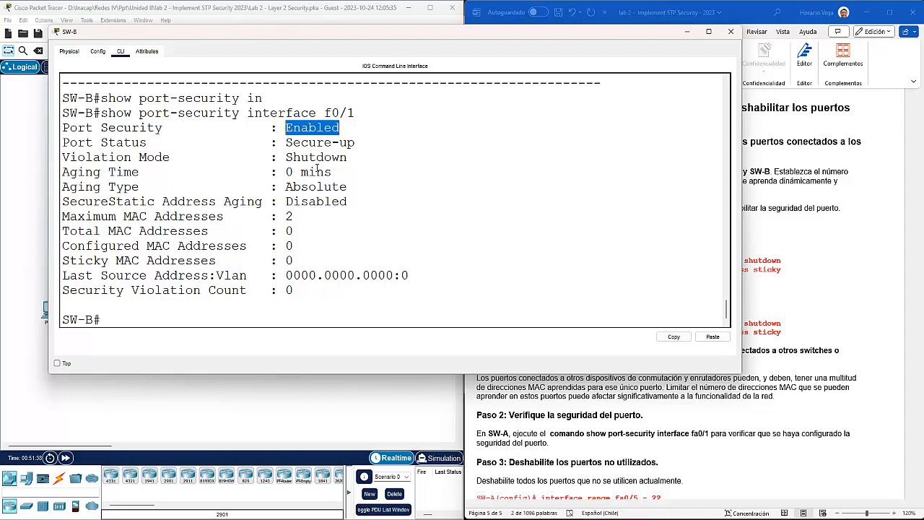
{"action": "left_click_drag", "start_coordinate": [353, 144], "coordinate": [283, 147]}
{"action": "left_click_drag", "start_coordinate": [348, 158], "coordinate": [286, 158]}
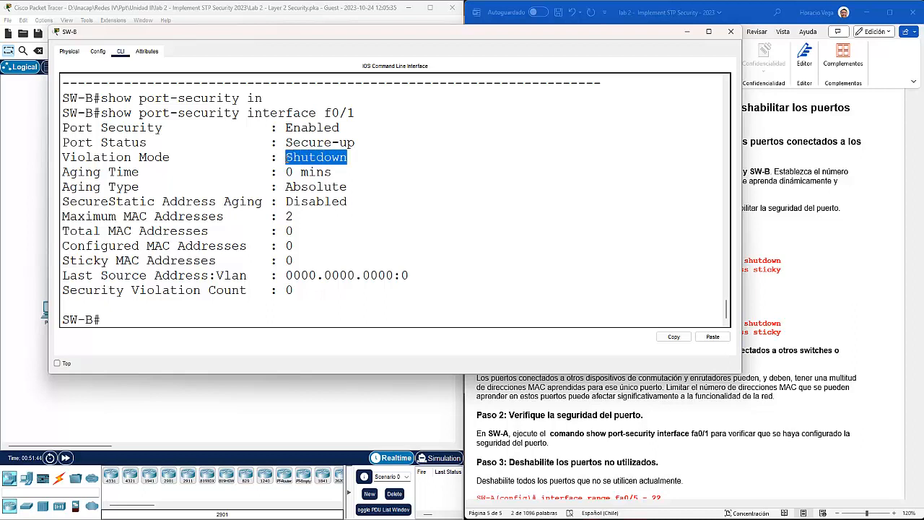
{"action": "left_click_drag", "start_coordinate": [296, 216], "coordinate": [283, 217]}
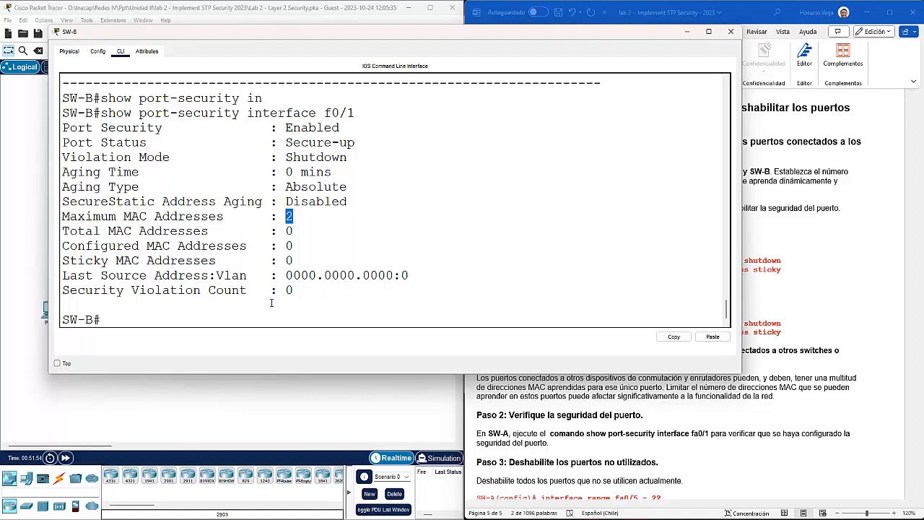
{"action": "left_click_drag", "start_coordinate": [293, 290], "coordinate": [272, 290]}
{"action": "left_click", "coordinate": [351, 320]}
{"action": "left_click", "coordinate": [687, 33]}
Step: Shut down SW-A ports Fa0/5–22, exit interface mode and close the SW-A console
{"action": "scroll", "coordinate": [637, 351], "scroll_direction": "down", "scroll_amount": 5}
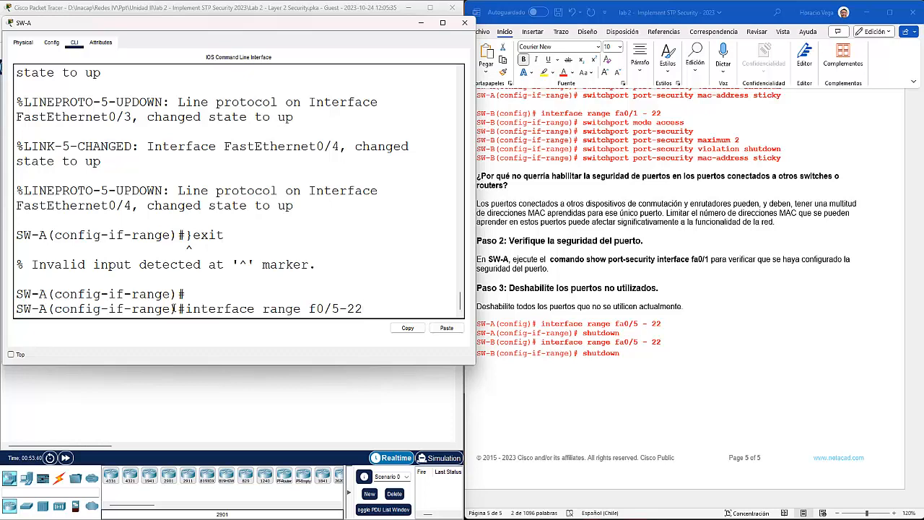
{"action": "key", "text": "Return"}
{"action": "type", "text": "shut"}
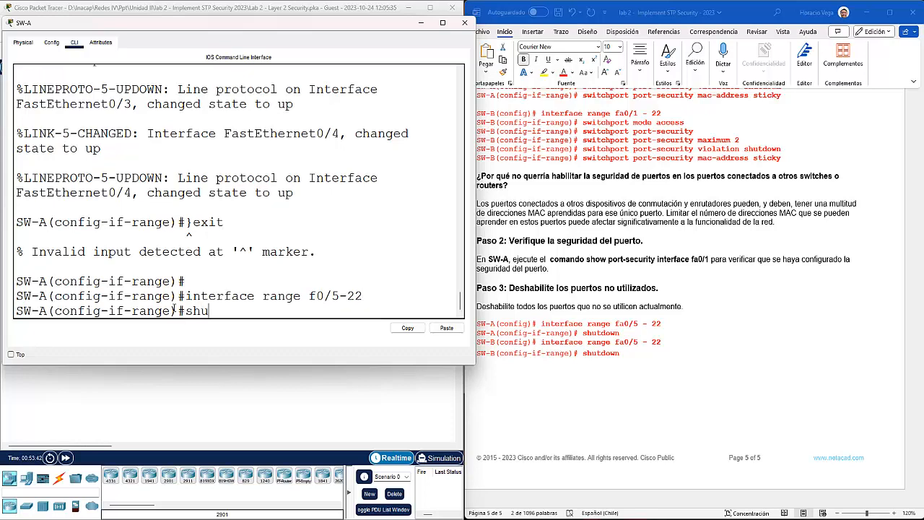
{"action": "key", "text": "Return"}
{"action": "type", "text": "exit"}
{"action": "key", "text": "Return"}
{"action": "key", "text": "Return"}
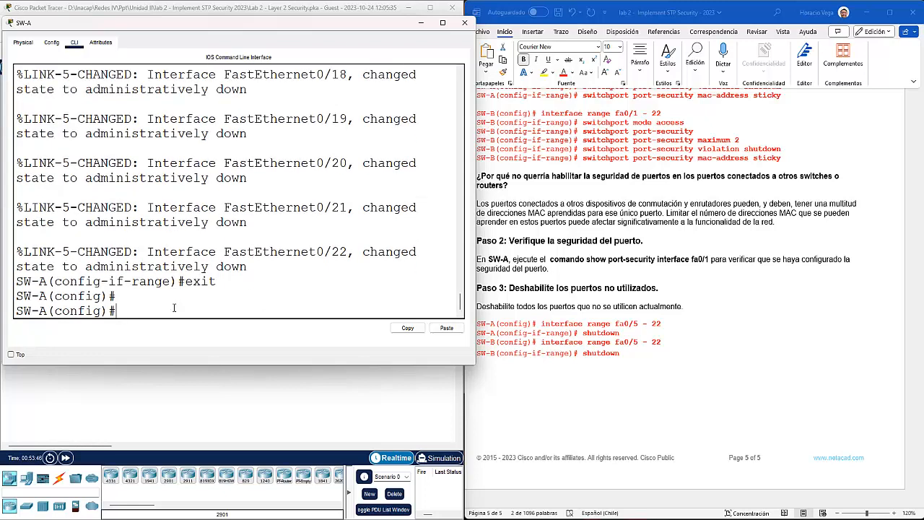
{"action": "left_click", "coordinate": [316, 399]}
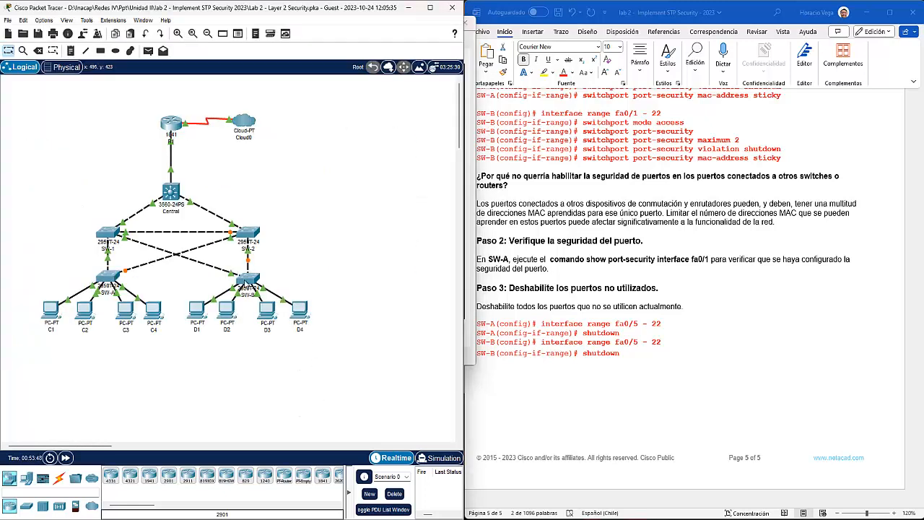
Step: Open SW-B's CLI and enter global configuration mode with config t
{"action": "left_click", "coordinate": [240, 282]}
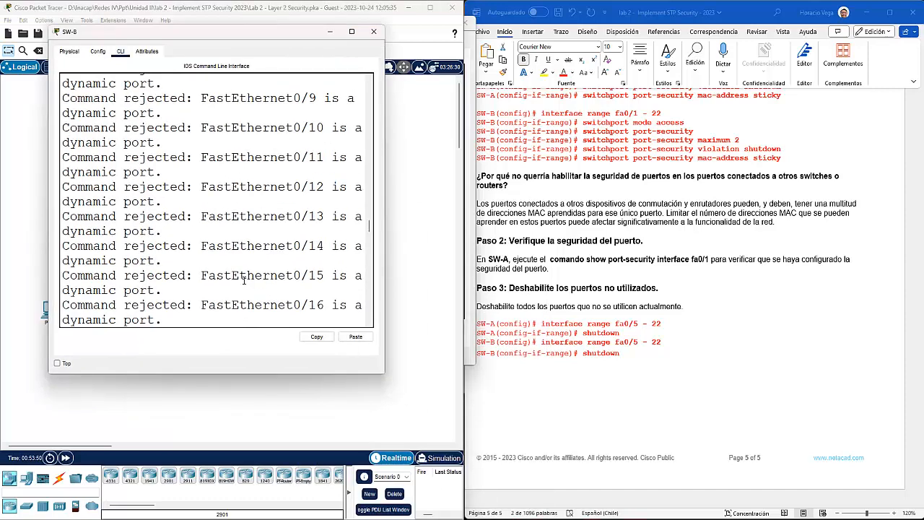
{"action": "left_click_drag", "start_coordinate": [385, 200], "coordinate": [495, 199]}
{"action": "scroll", "coordinate": [265, 268], "scroll_direction": "down", "scroll_amount": 5}
{"action": "scroll", "coordinate": [265, 267], "scroll_direction": "down", "scroll_amount": 12}
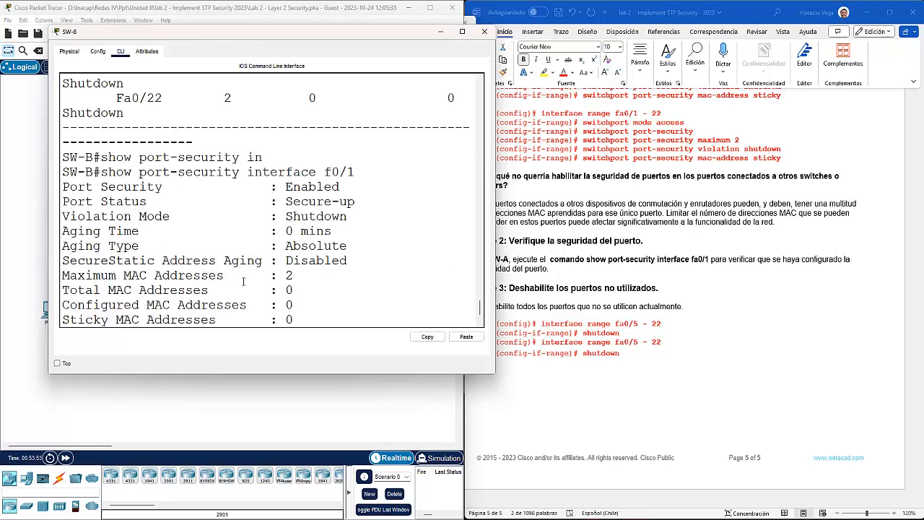
{"action": "type", "text": "config t"}
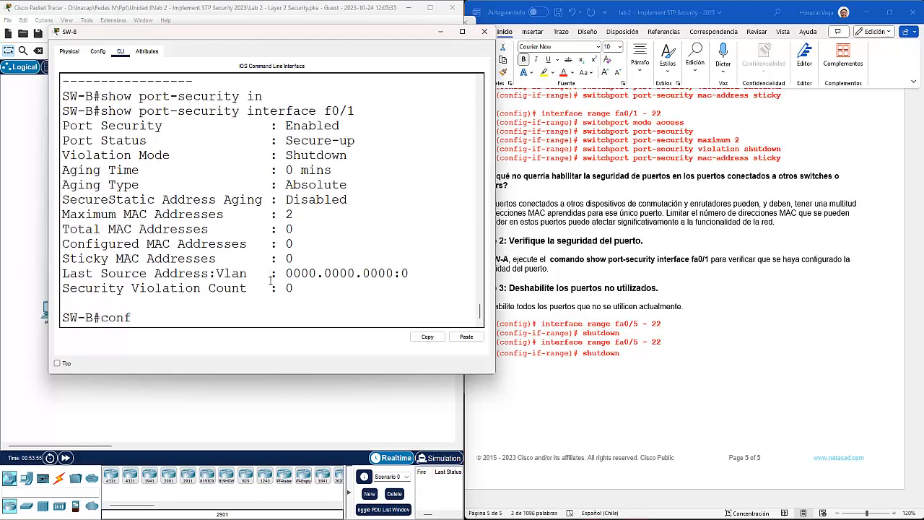
{"action": "key", "text": "Return"}
Step: Select interface range f0/5-22 on SW-B, shut the ports down and exit
{"action": "type", "text": "in"}
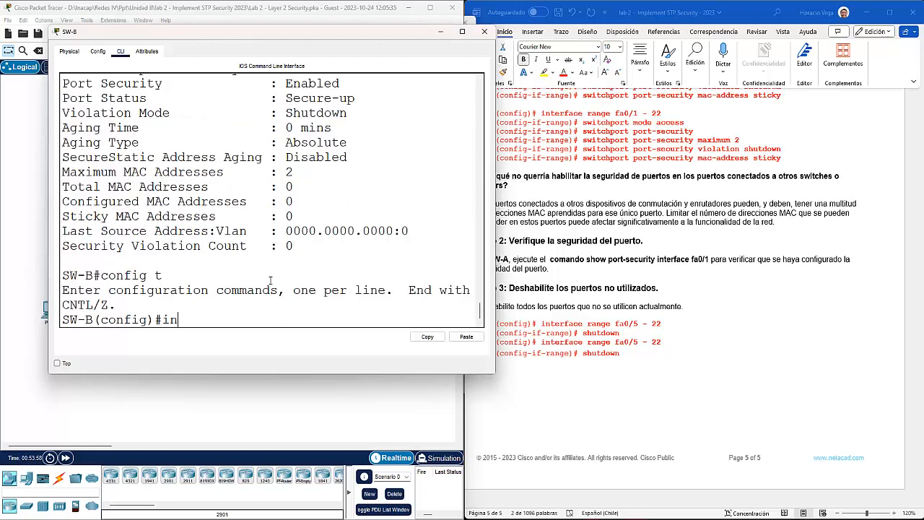
{"action": "type", "text": "terface range f0"}
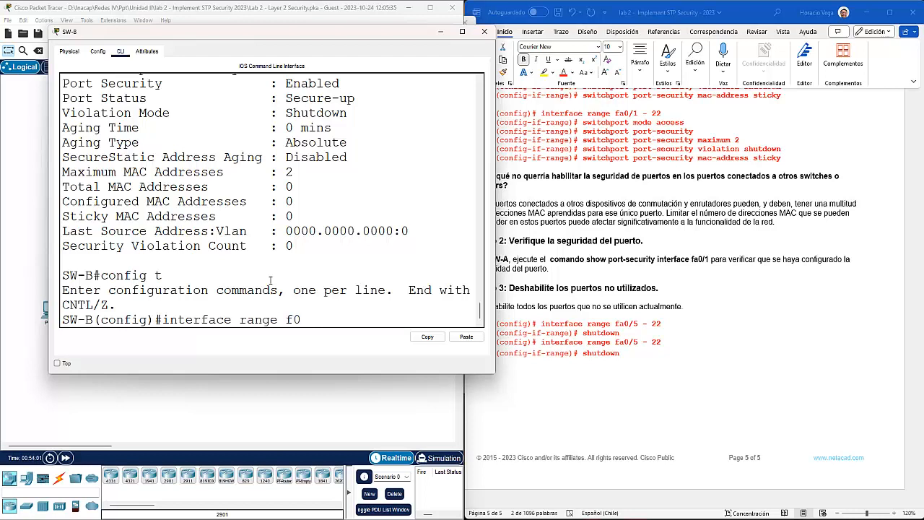
{"action": "type", "text": "/5-22"}
{"action": "key", "text": "Return"}
{"action": "type", "text": "shut"}
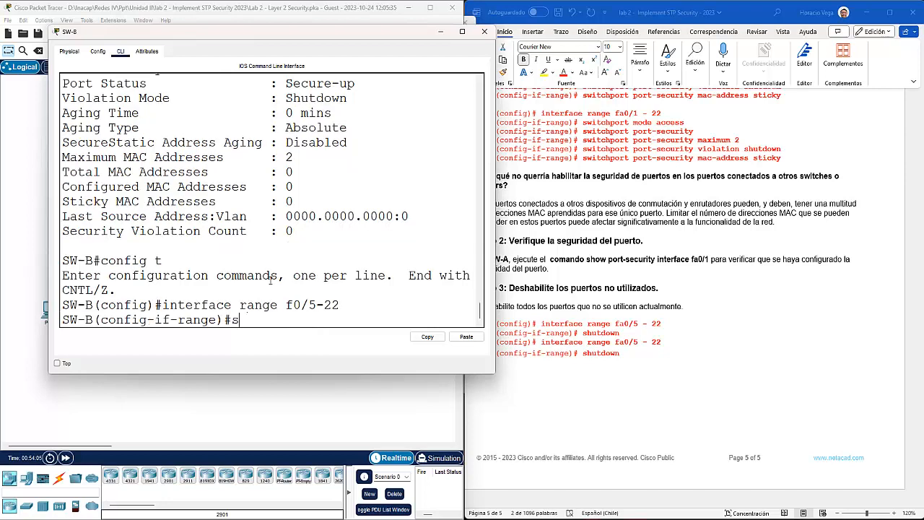
{"action": "key", "text": "Return"}
{"action": "key", "text": "Return"}
{"action": "key", "text": "Return"}
{"action": "type", "text": "exit"}
{"action": "key", "text": "Return"}
{"action": "key", "text": "Return"}
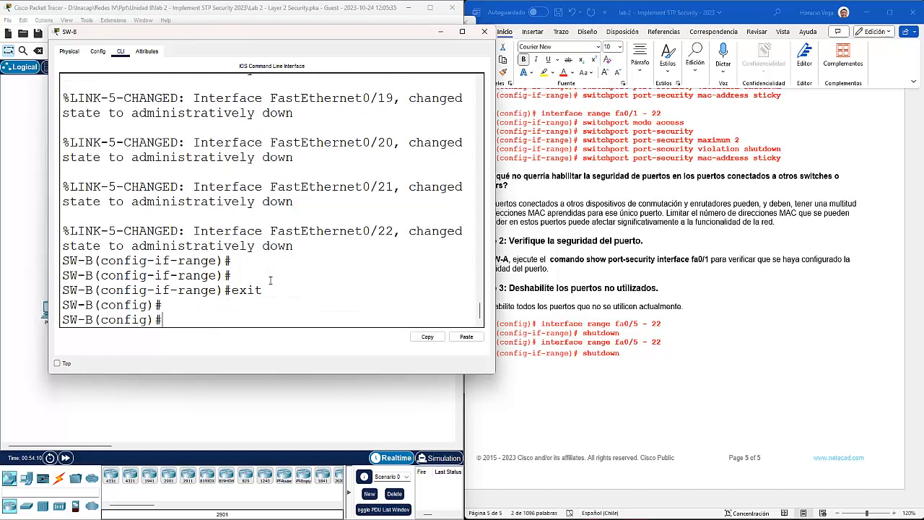